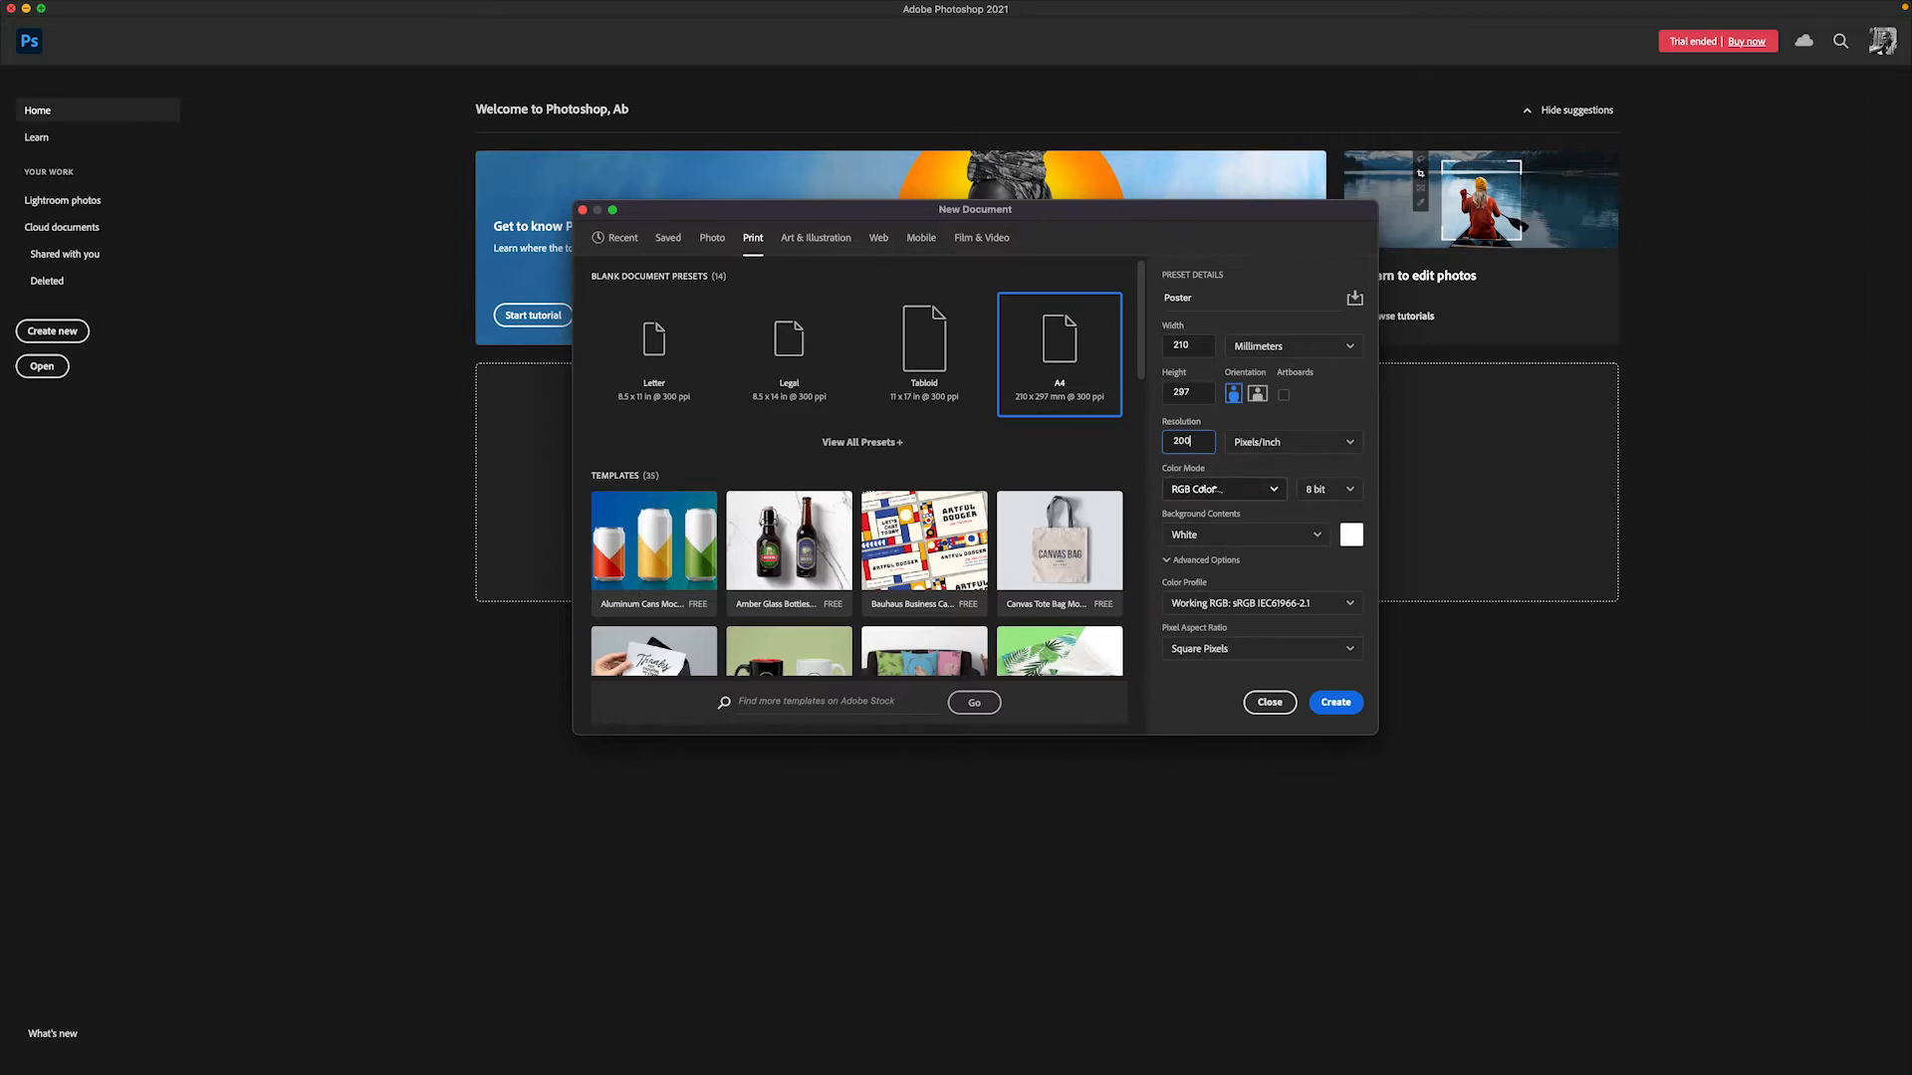
- Set the color mode to RGB Color and create the 210 × 297 mm Poster document
{"action": "left_click", "coordinate": [1200, 488]}
{"action": "left_click", "coordinate": [1192, 584]}
{"action": "left_click", "coordinate": [1210, 488]}
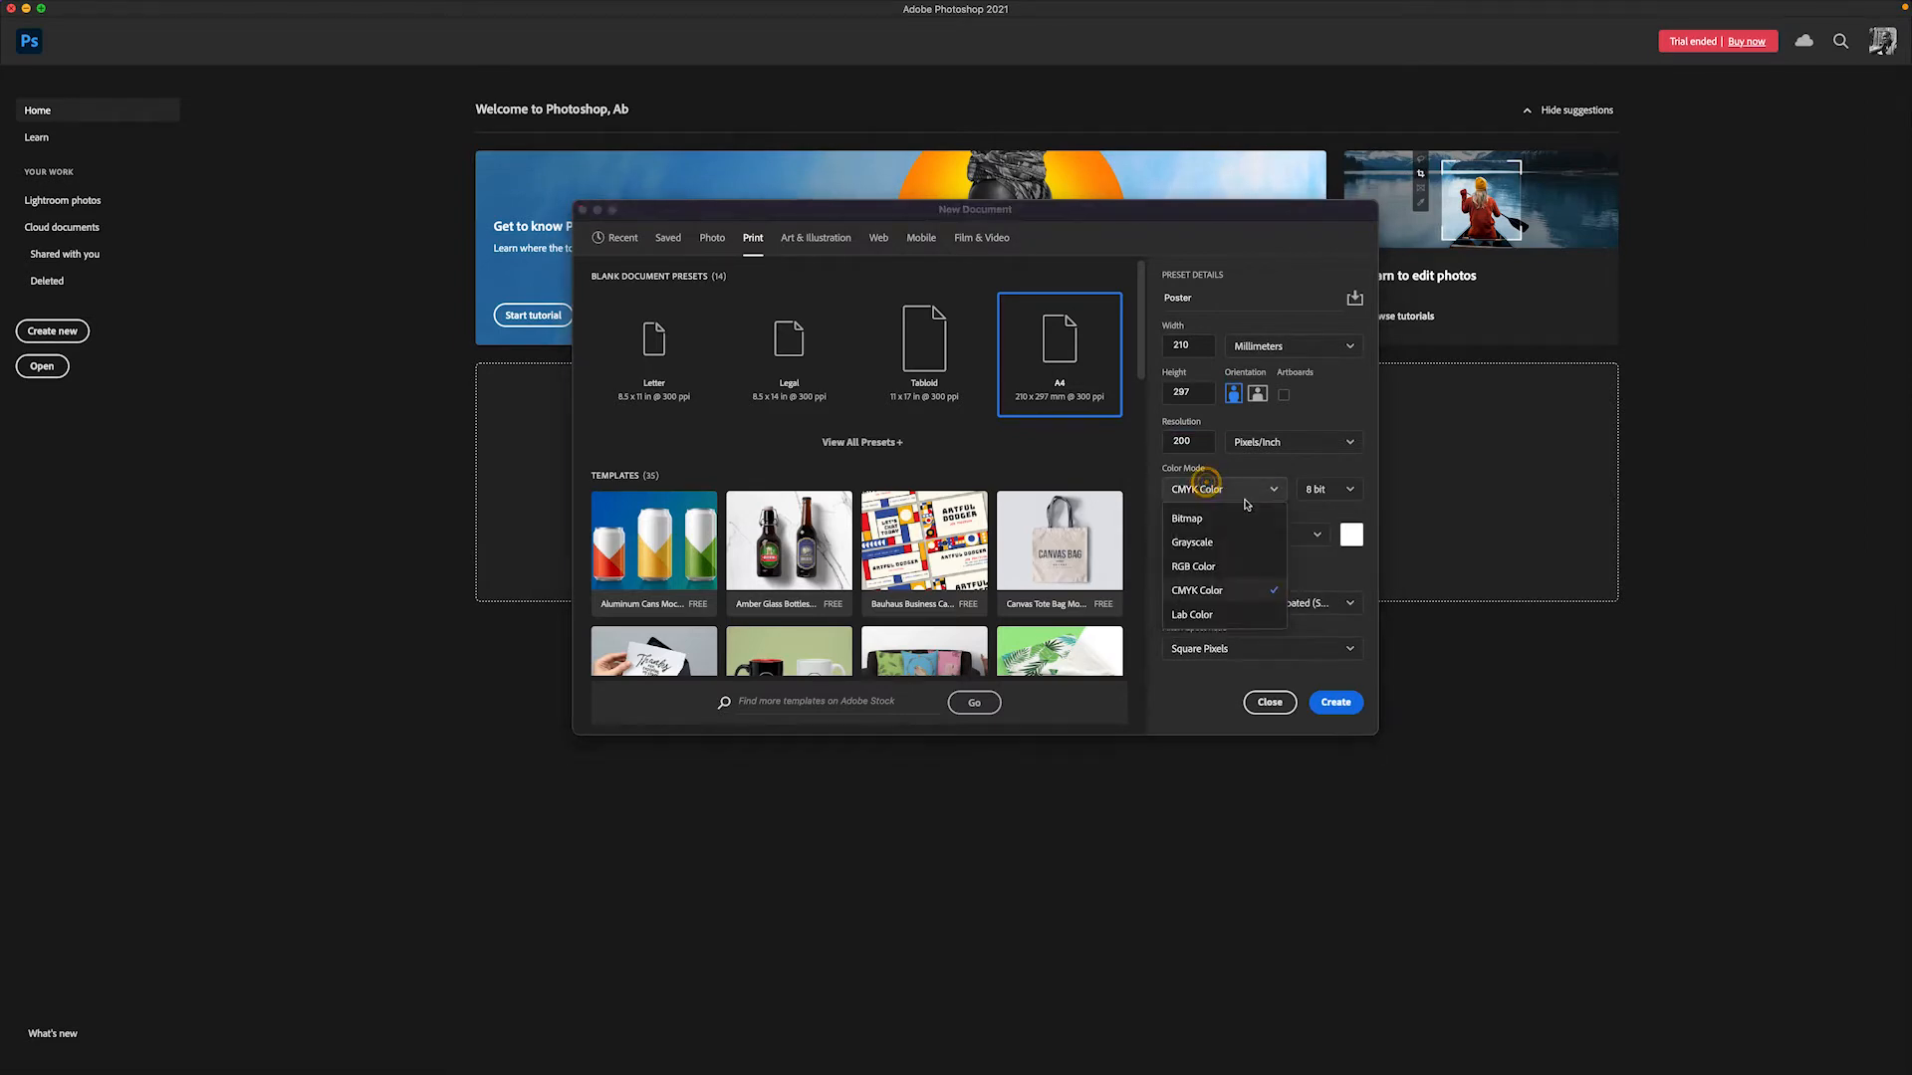
{"action": "left_click", "coordinate": [1187, 565]}
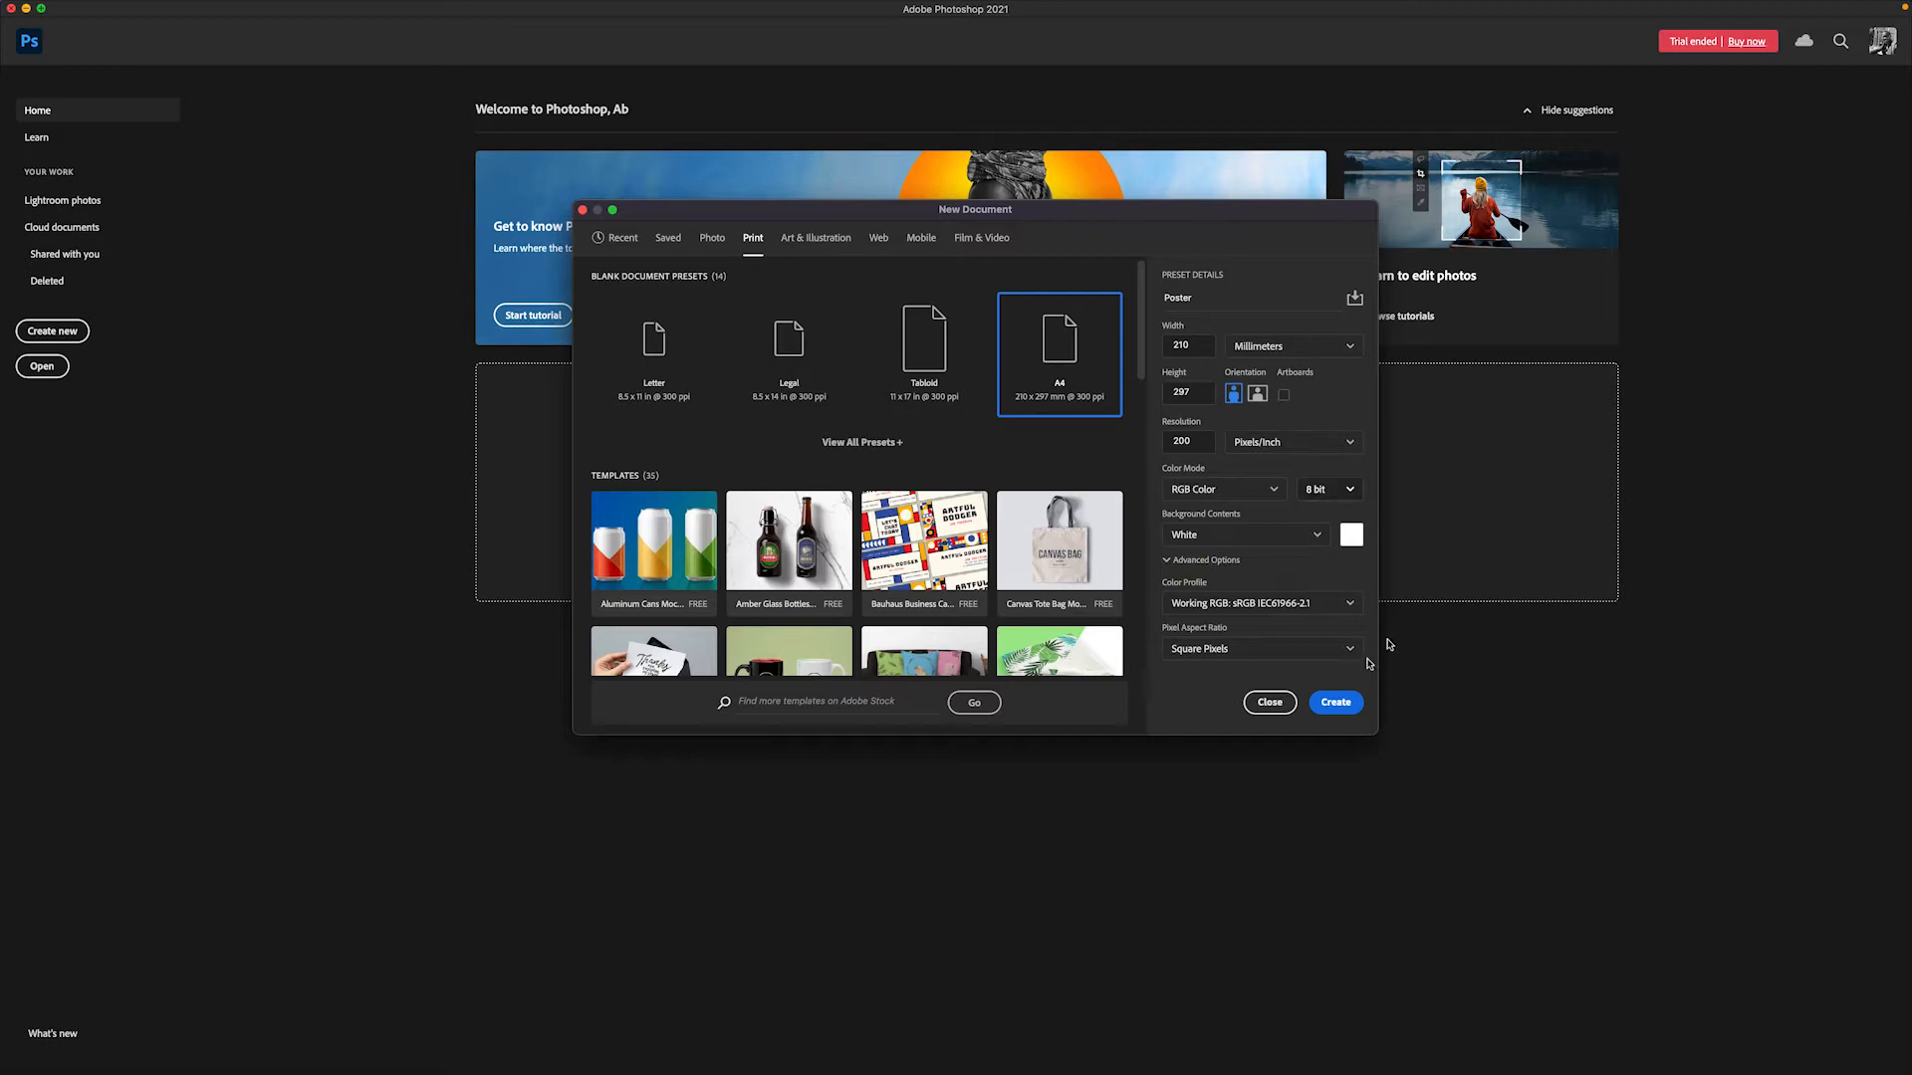
{"action": "left_click", "coordinate": [1335, 703]}
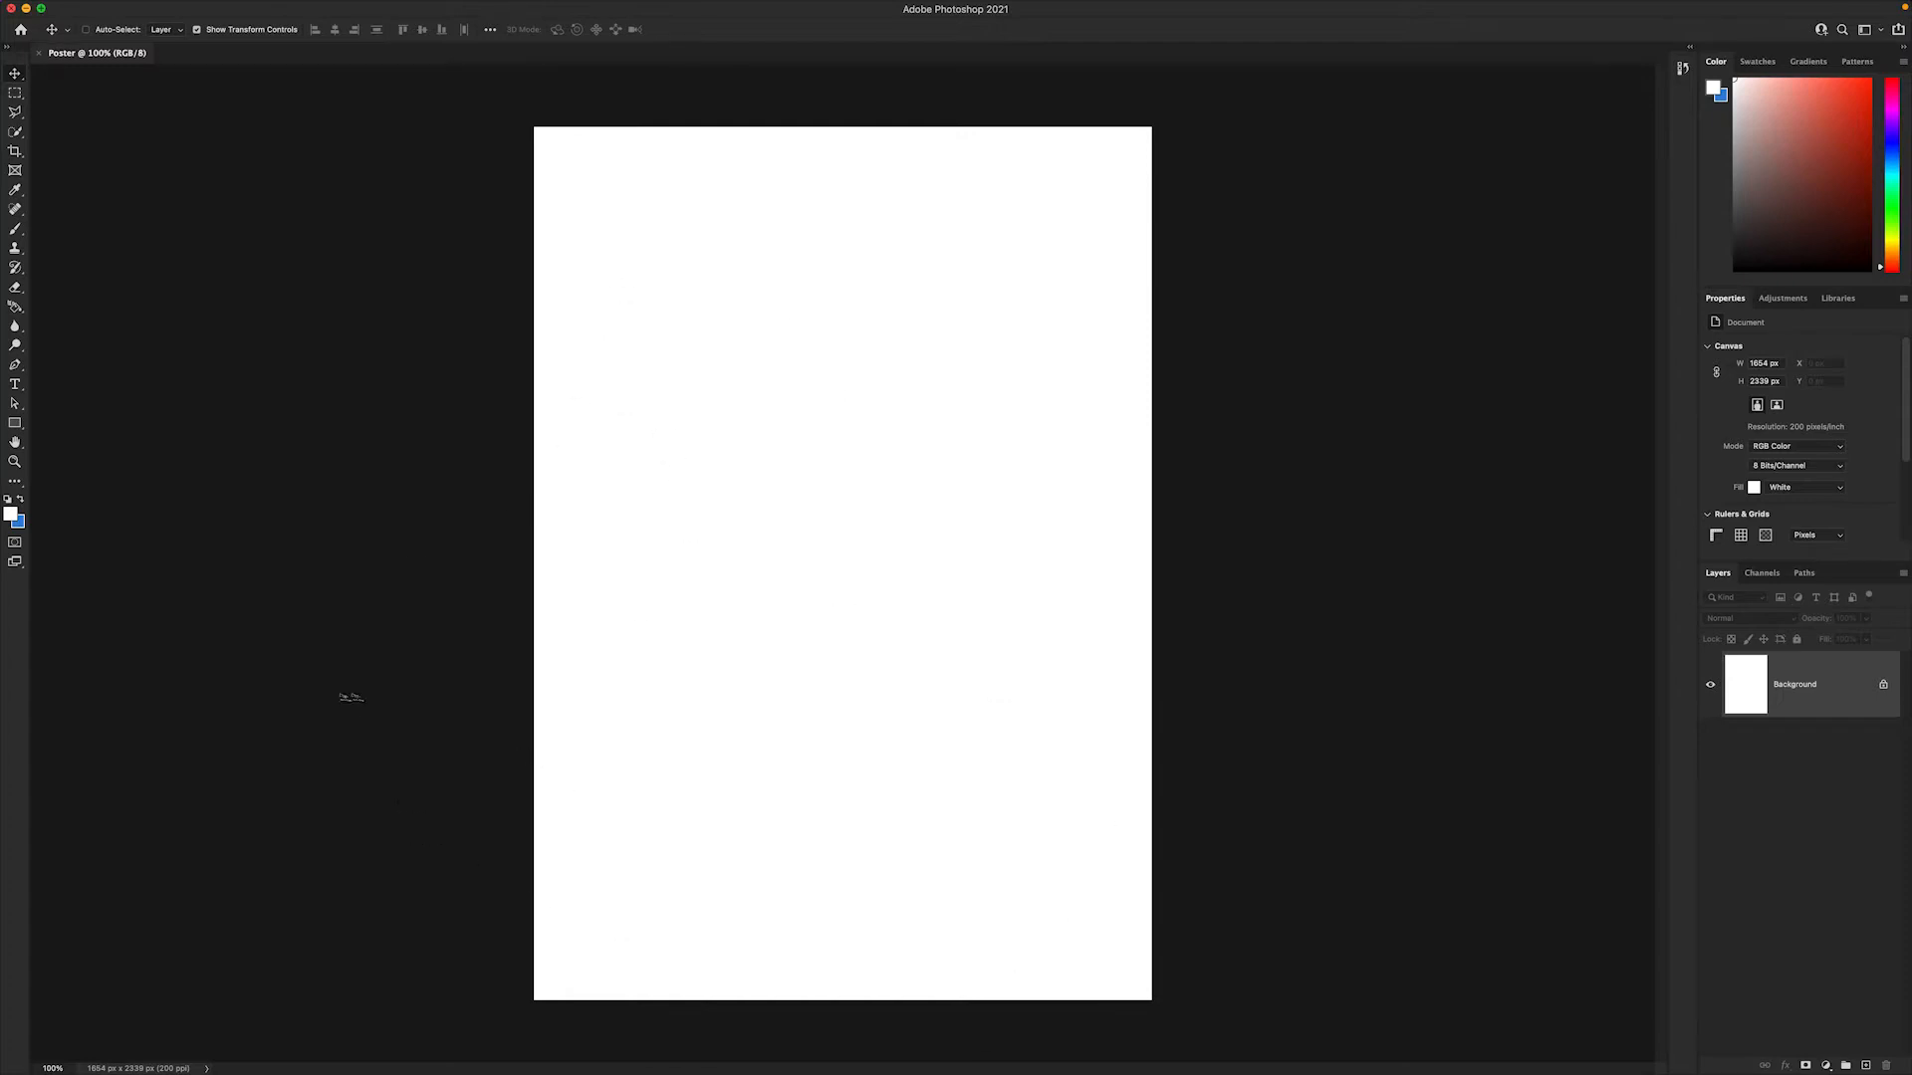
- Set the background color to near-black #141414 and fill the Background layer with it
{"action": "left_click", "coordinate": [18, 521]}
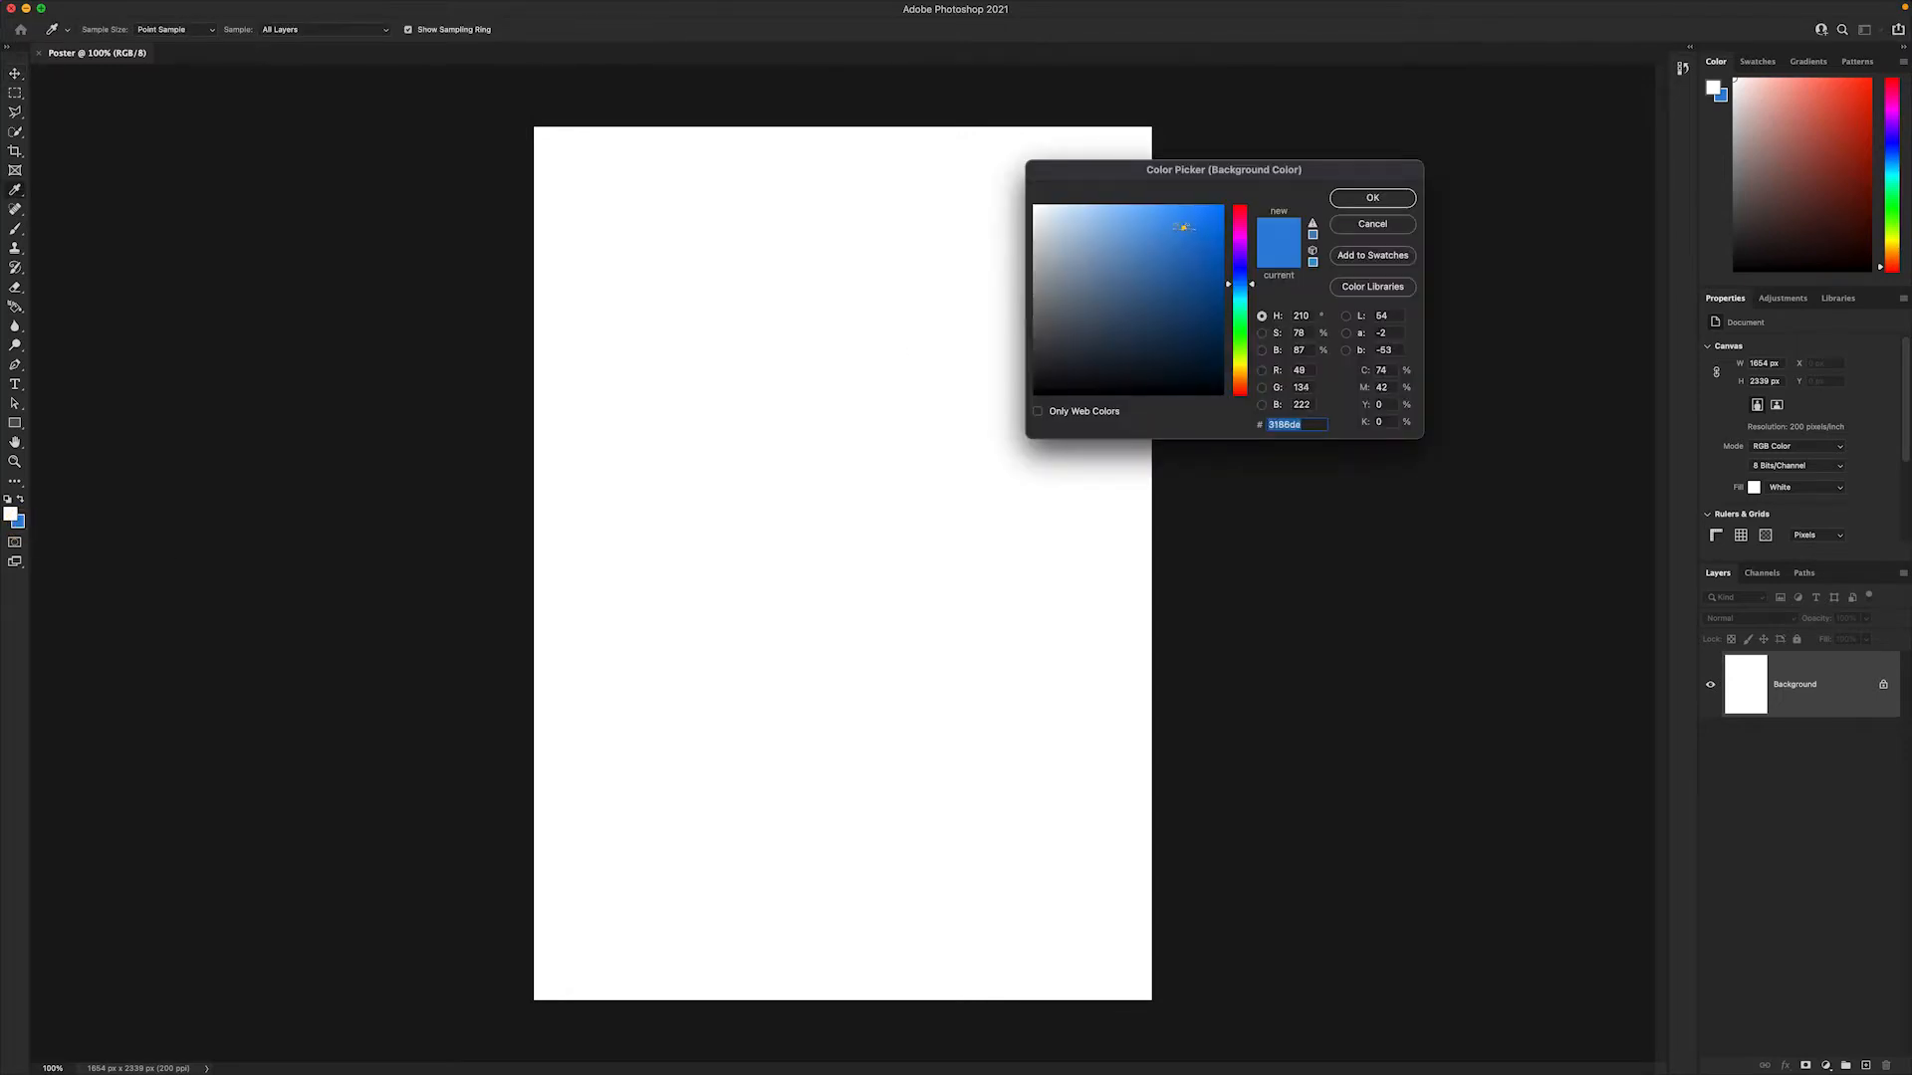
{"action": "left_click", "coordinate": [1112, 273]}
{"action": "left_click_drag", "start_coordinate": [1112, 273], "coordinate": [1036, 379]}
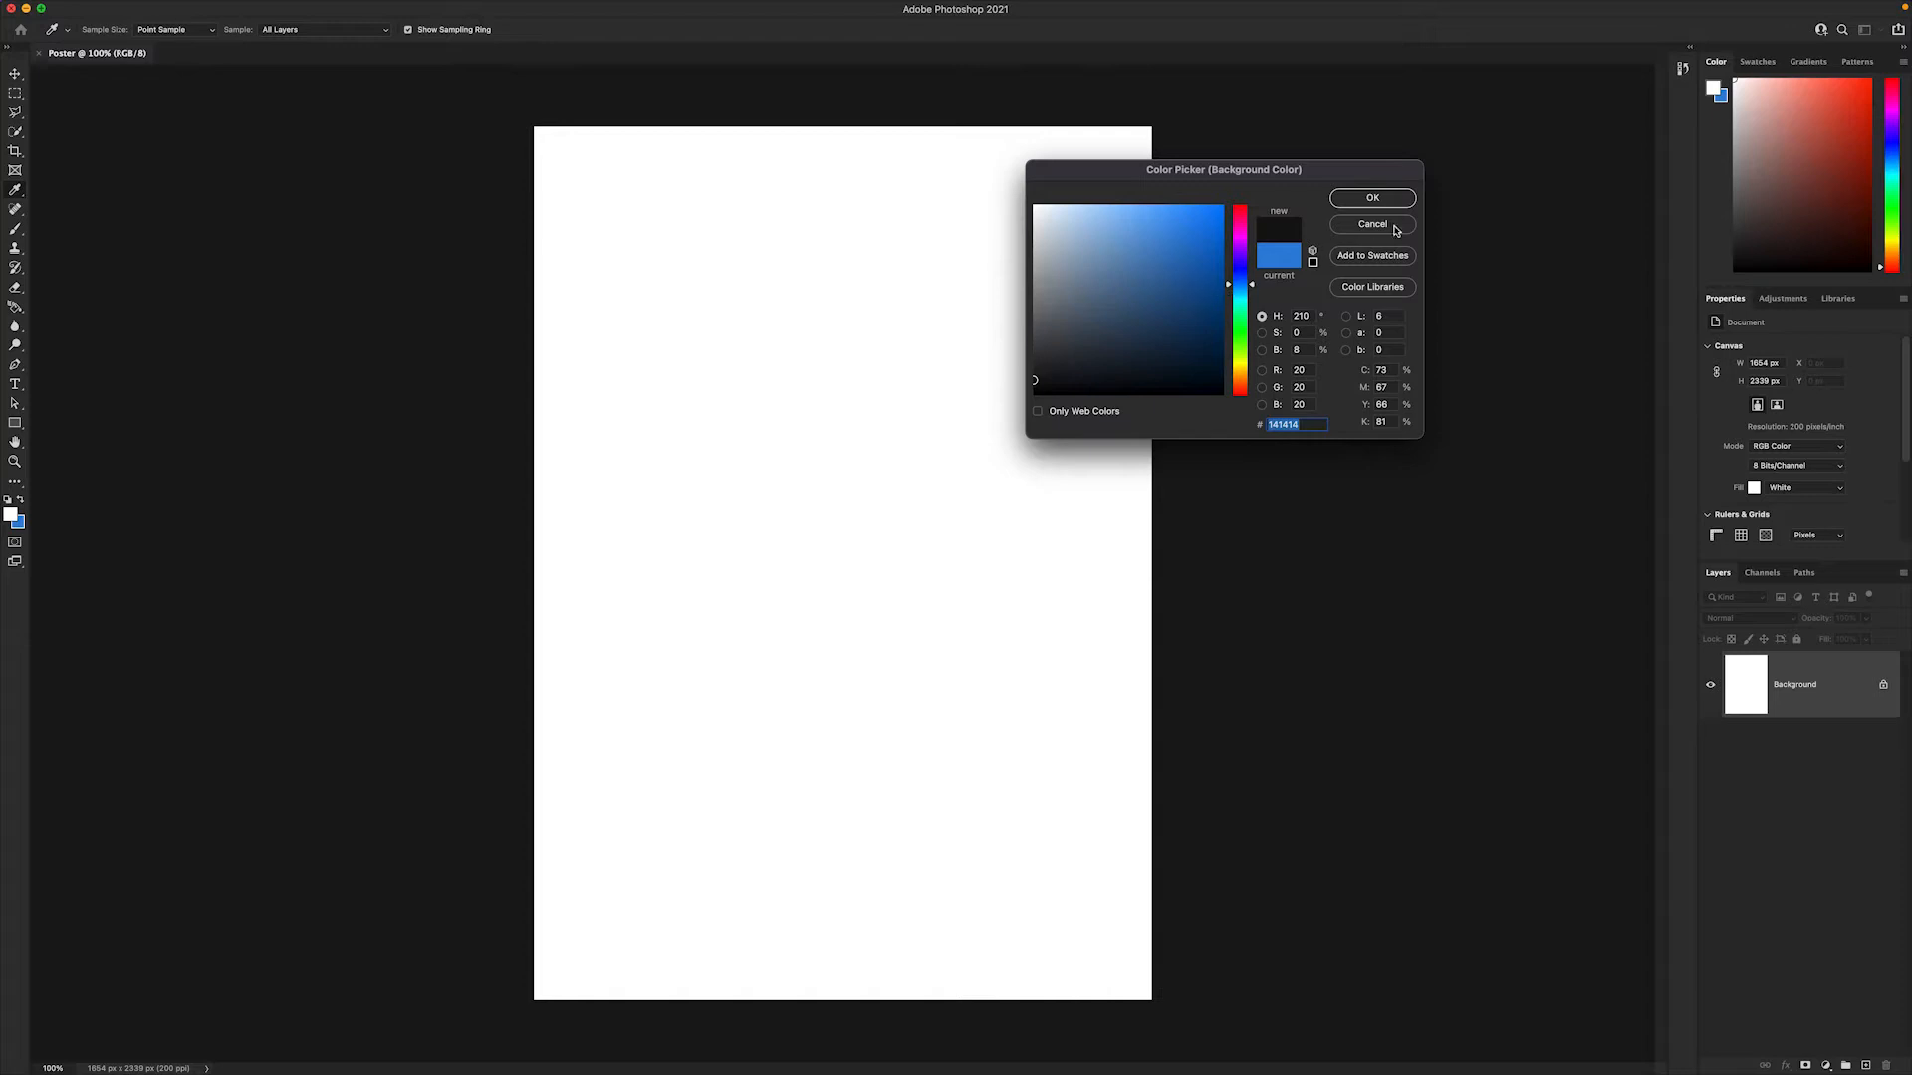
{"action": "left_click", "coordinate": [1374, 198]}
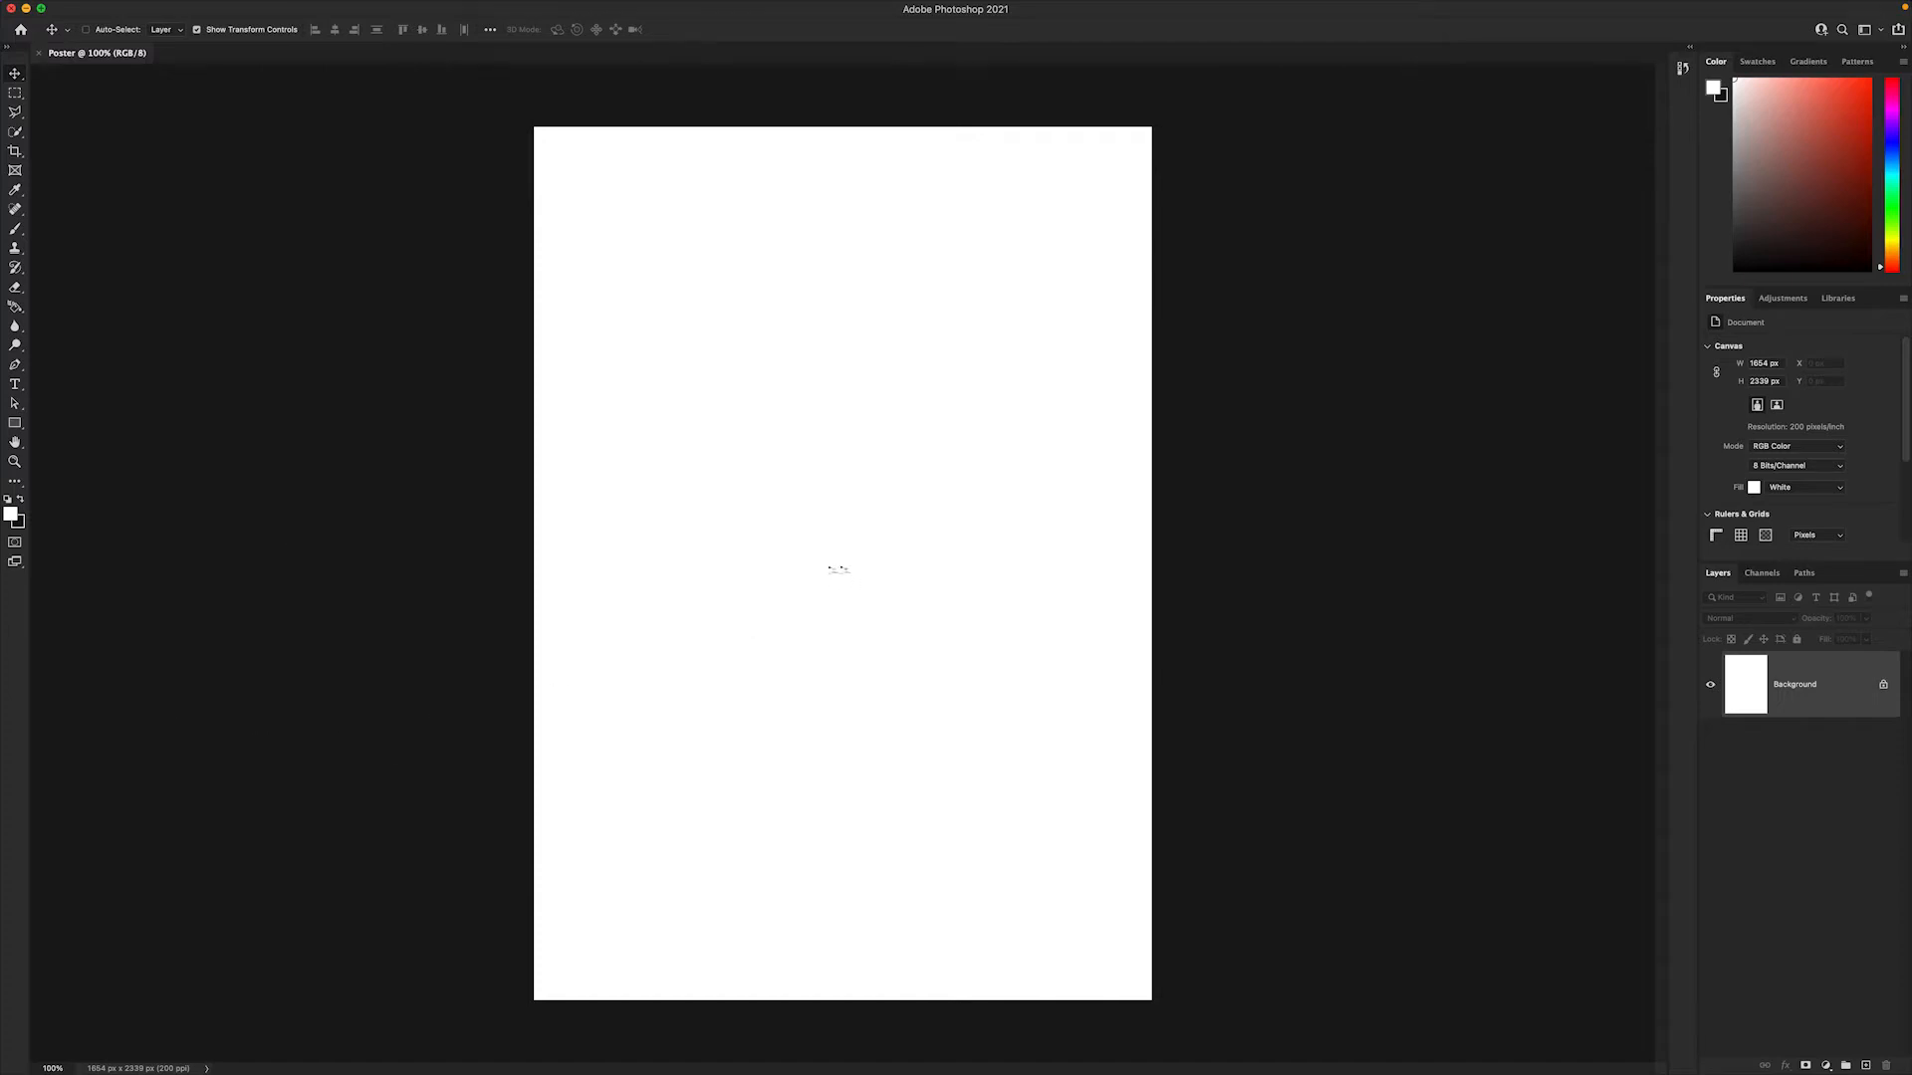
{"action": "key", "text": "super+BackSpace"}
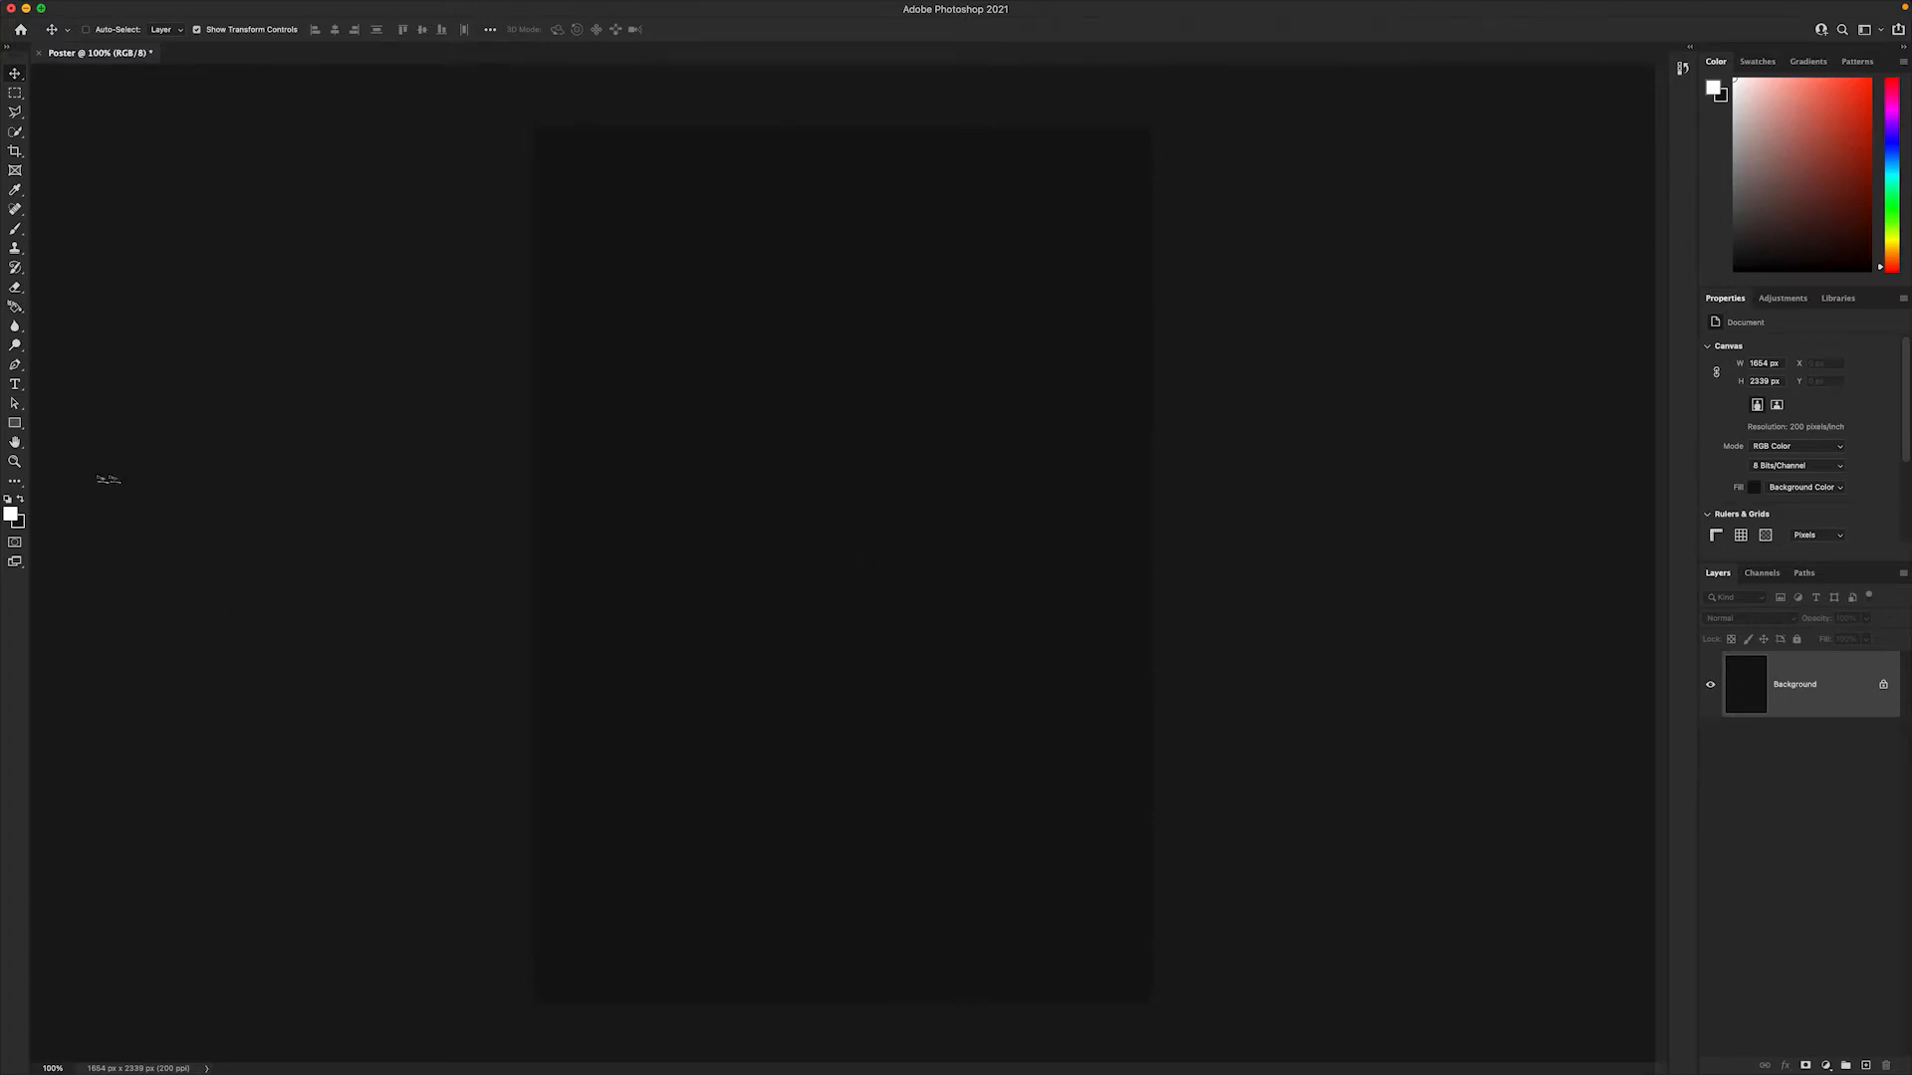
- Add a three-line text in the Kata Medium font on the canvas reading UXS, SXU and XUS
{"action": "left_click", "coordinate": [15, 386]}
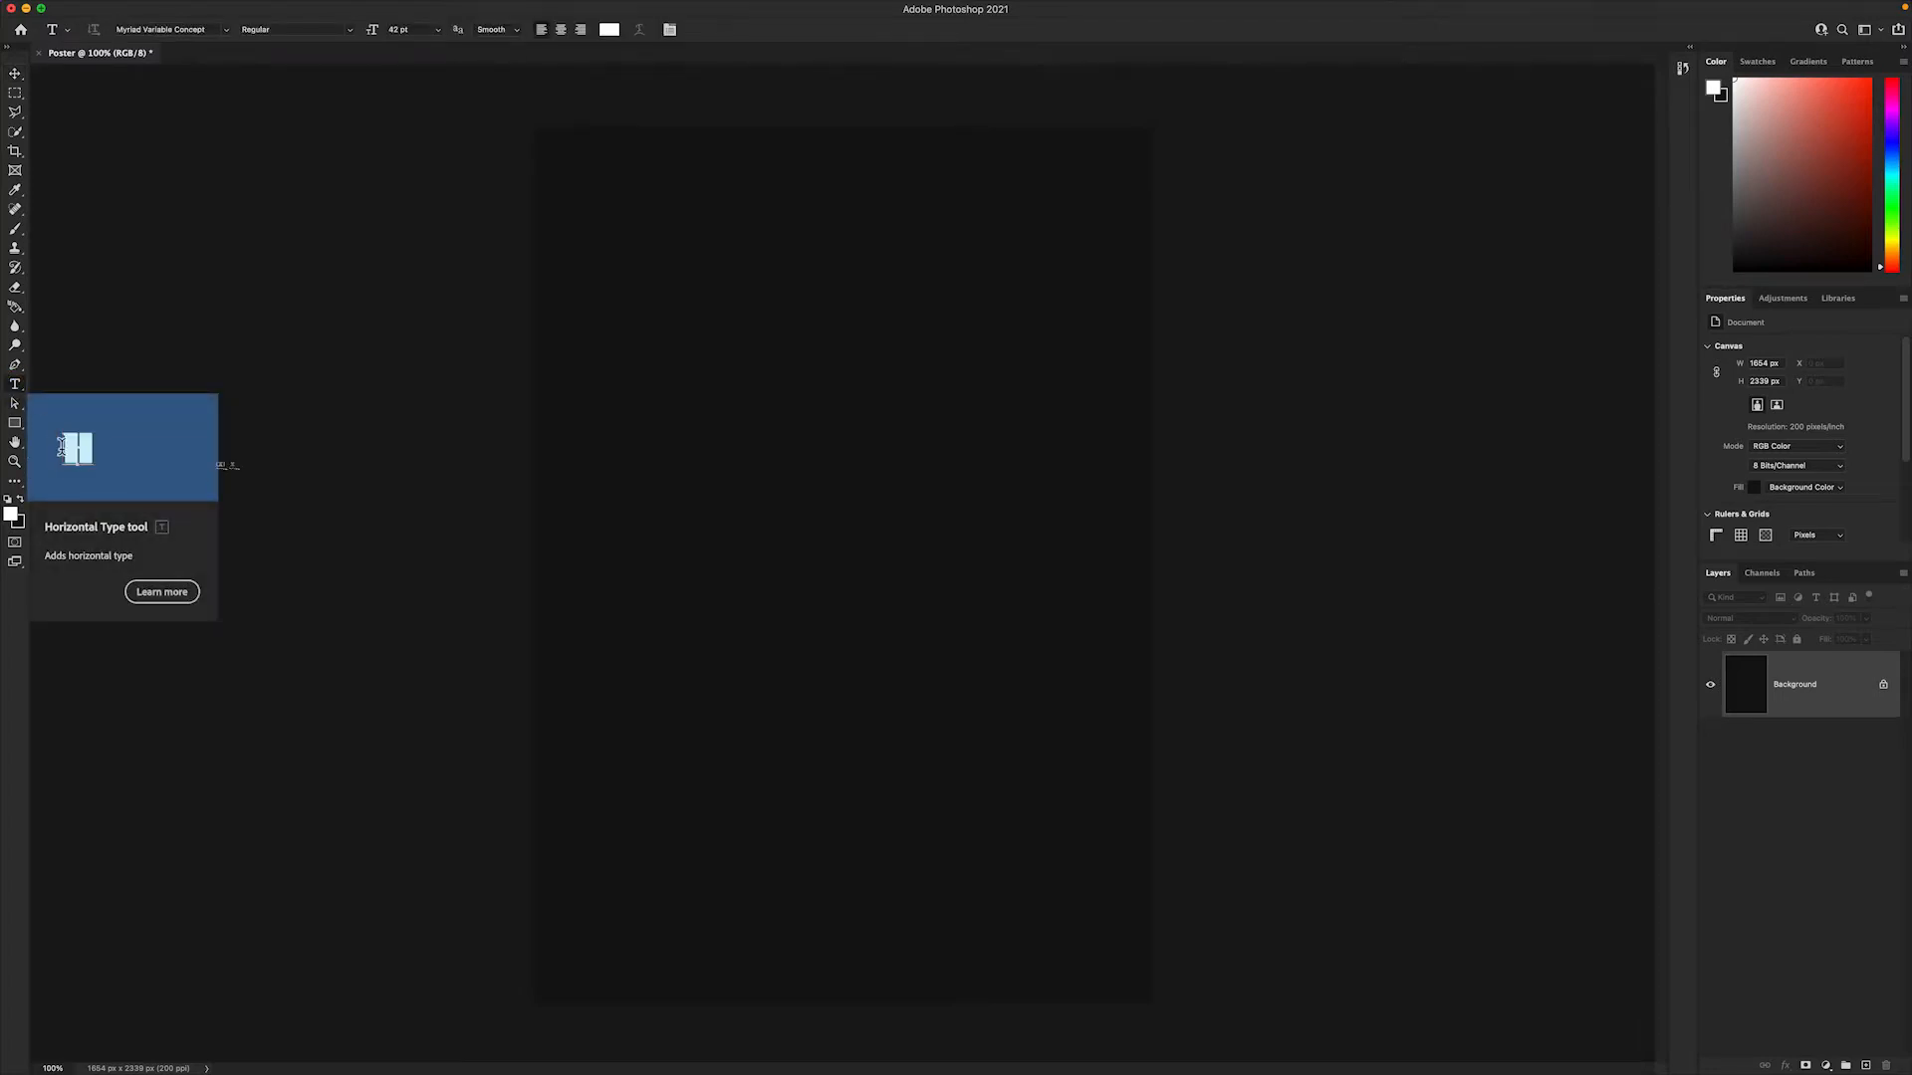
{"action": "left_click", "coordinate": [162, 29]}
{"action": "type", "text": "kate"}
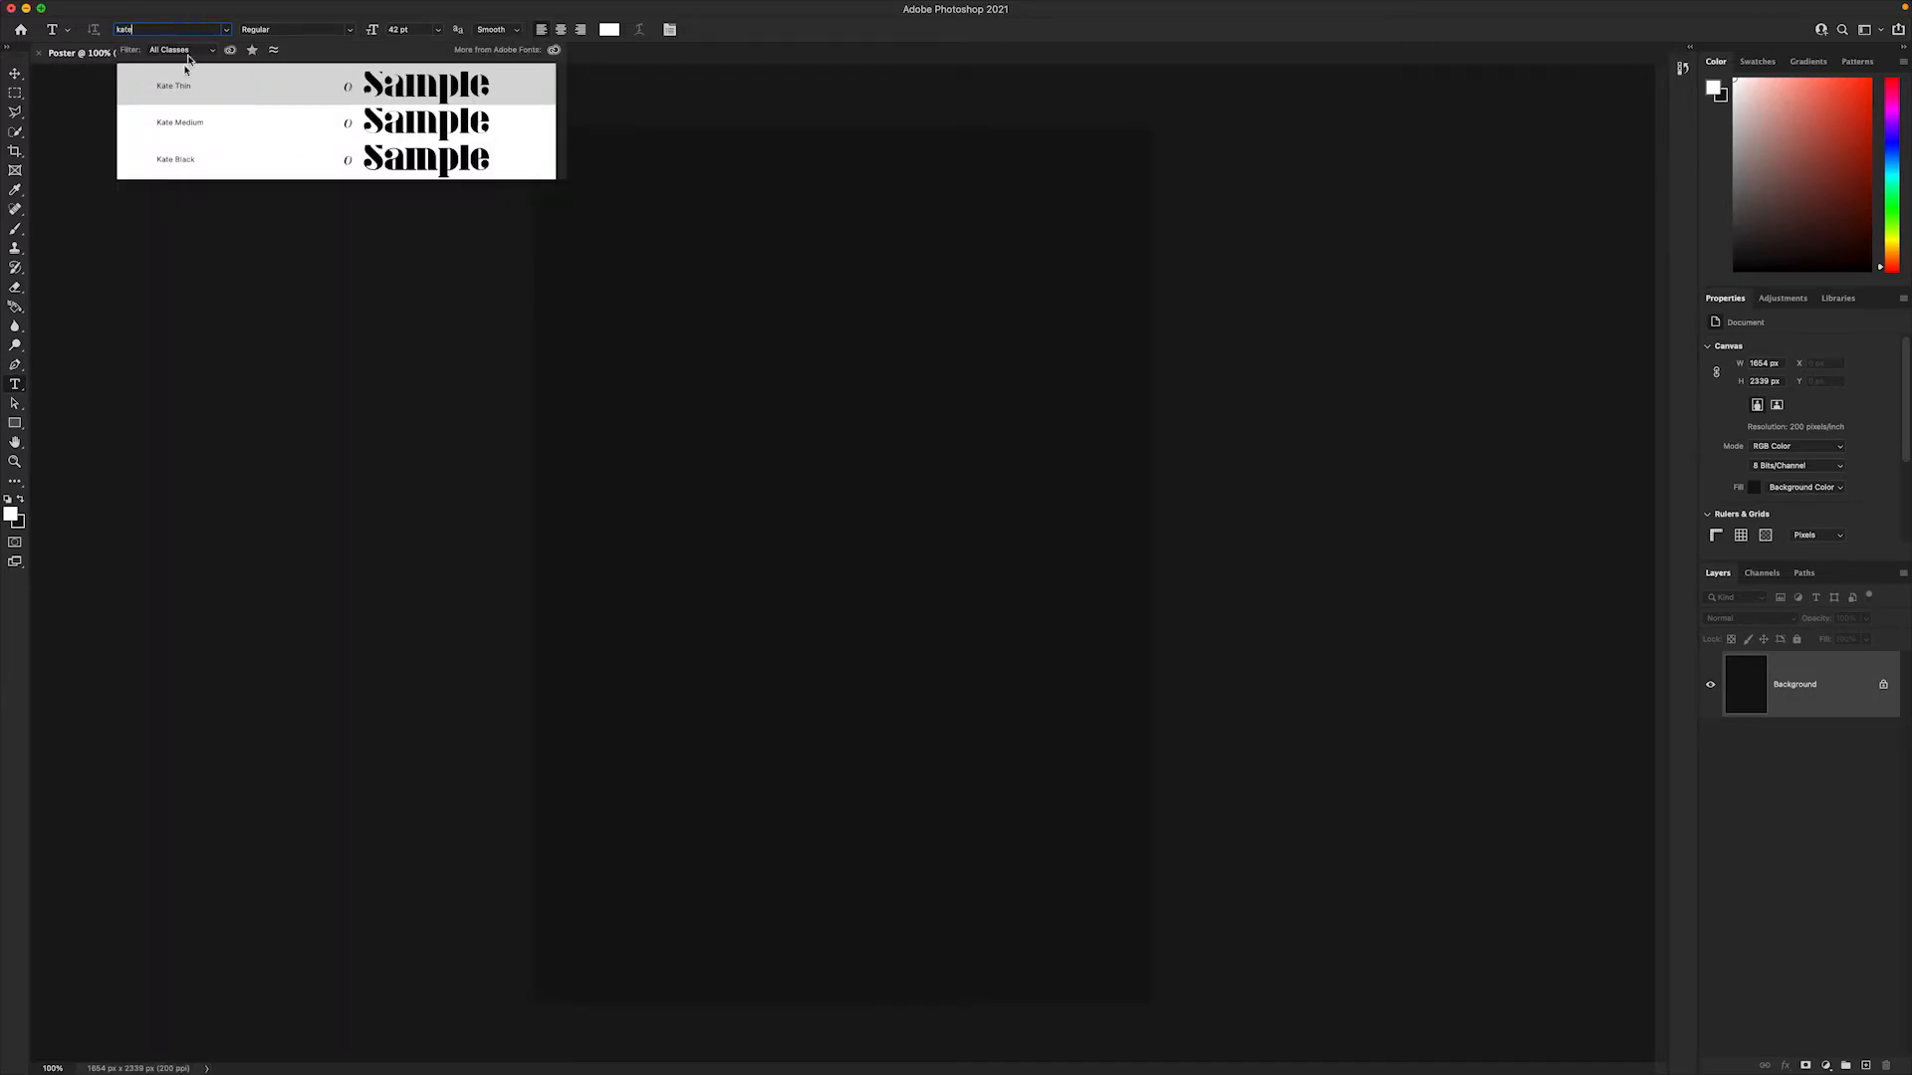
{"action": "left_click", "coordinate": [172, 119]}
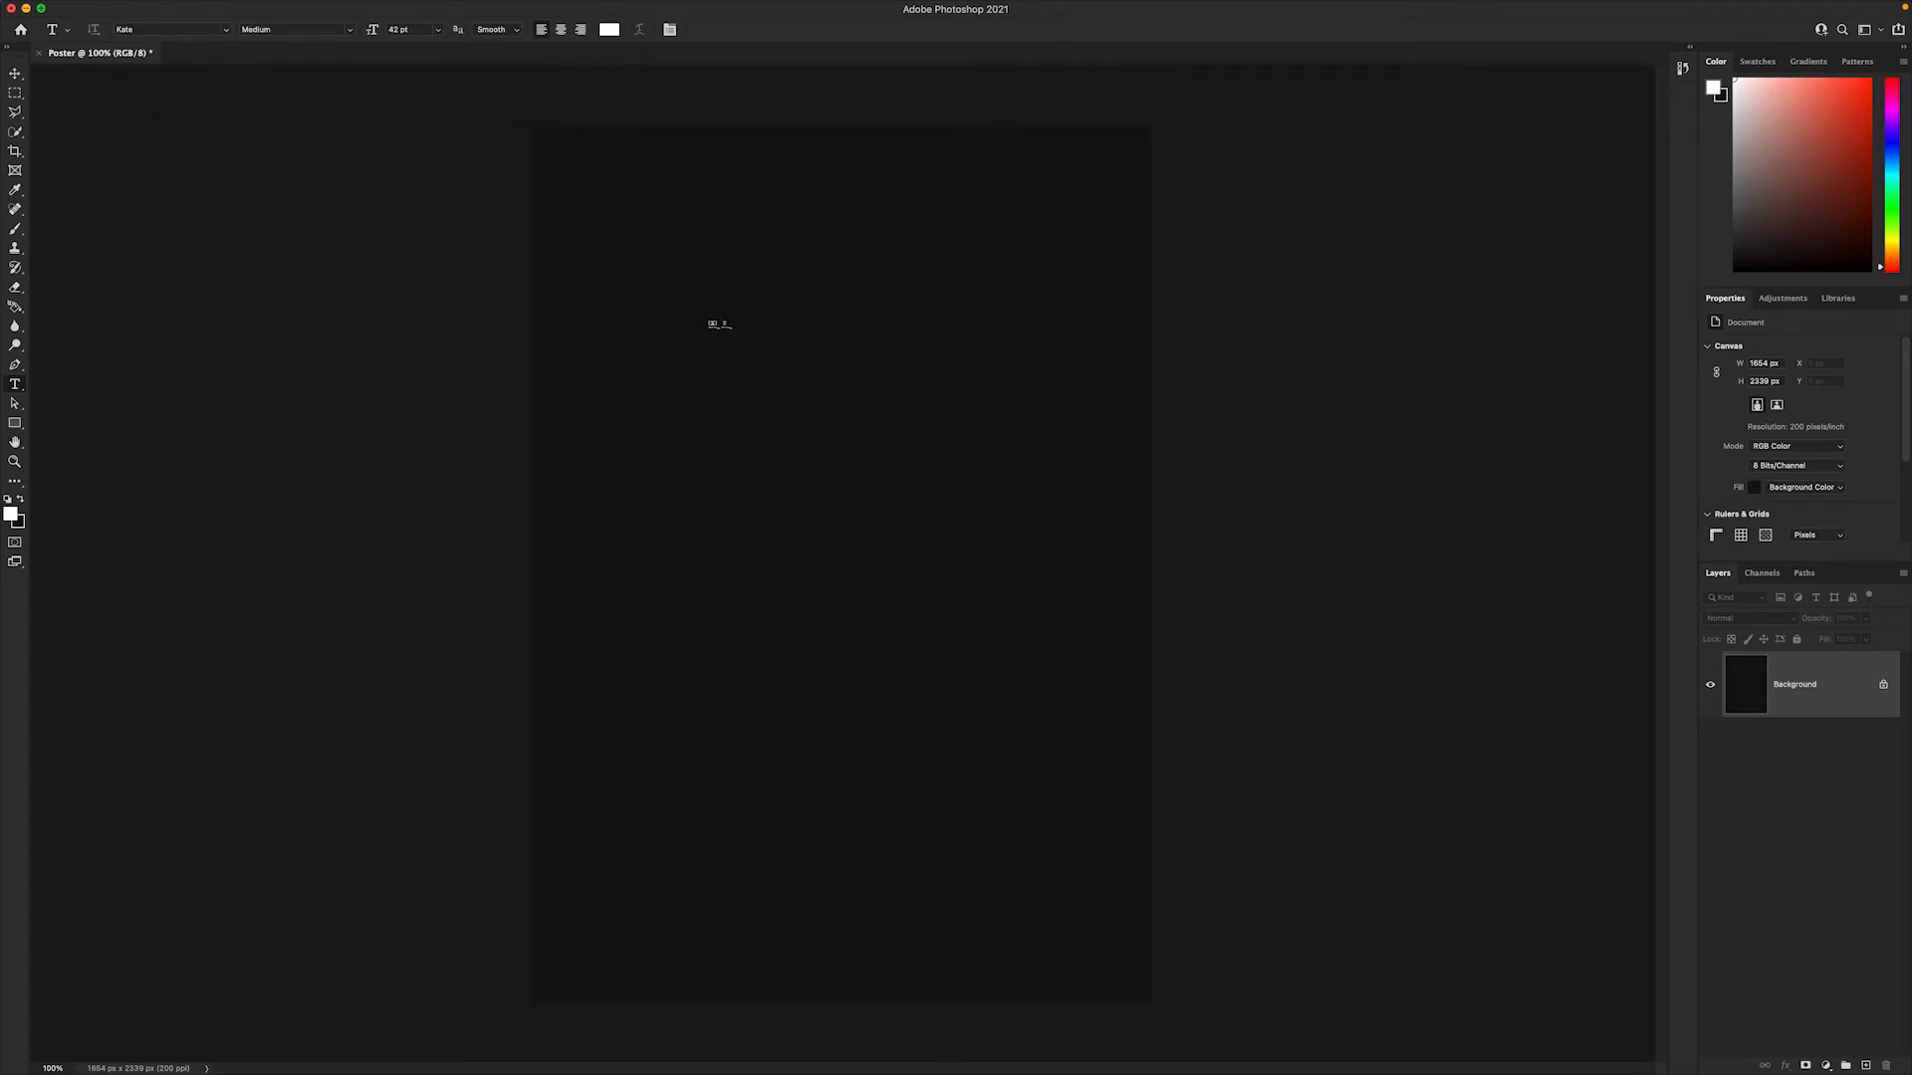
{"action": "left_click", "coordinate": [714, 323]}
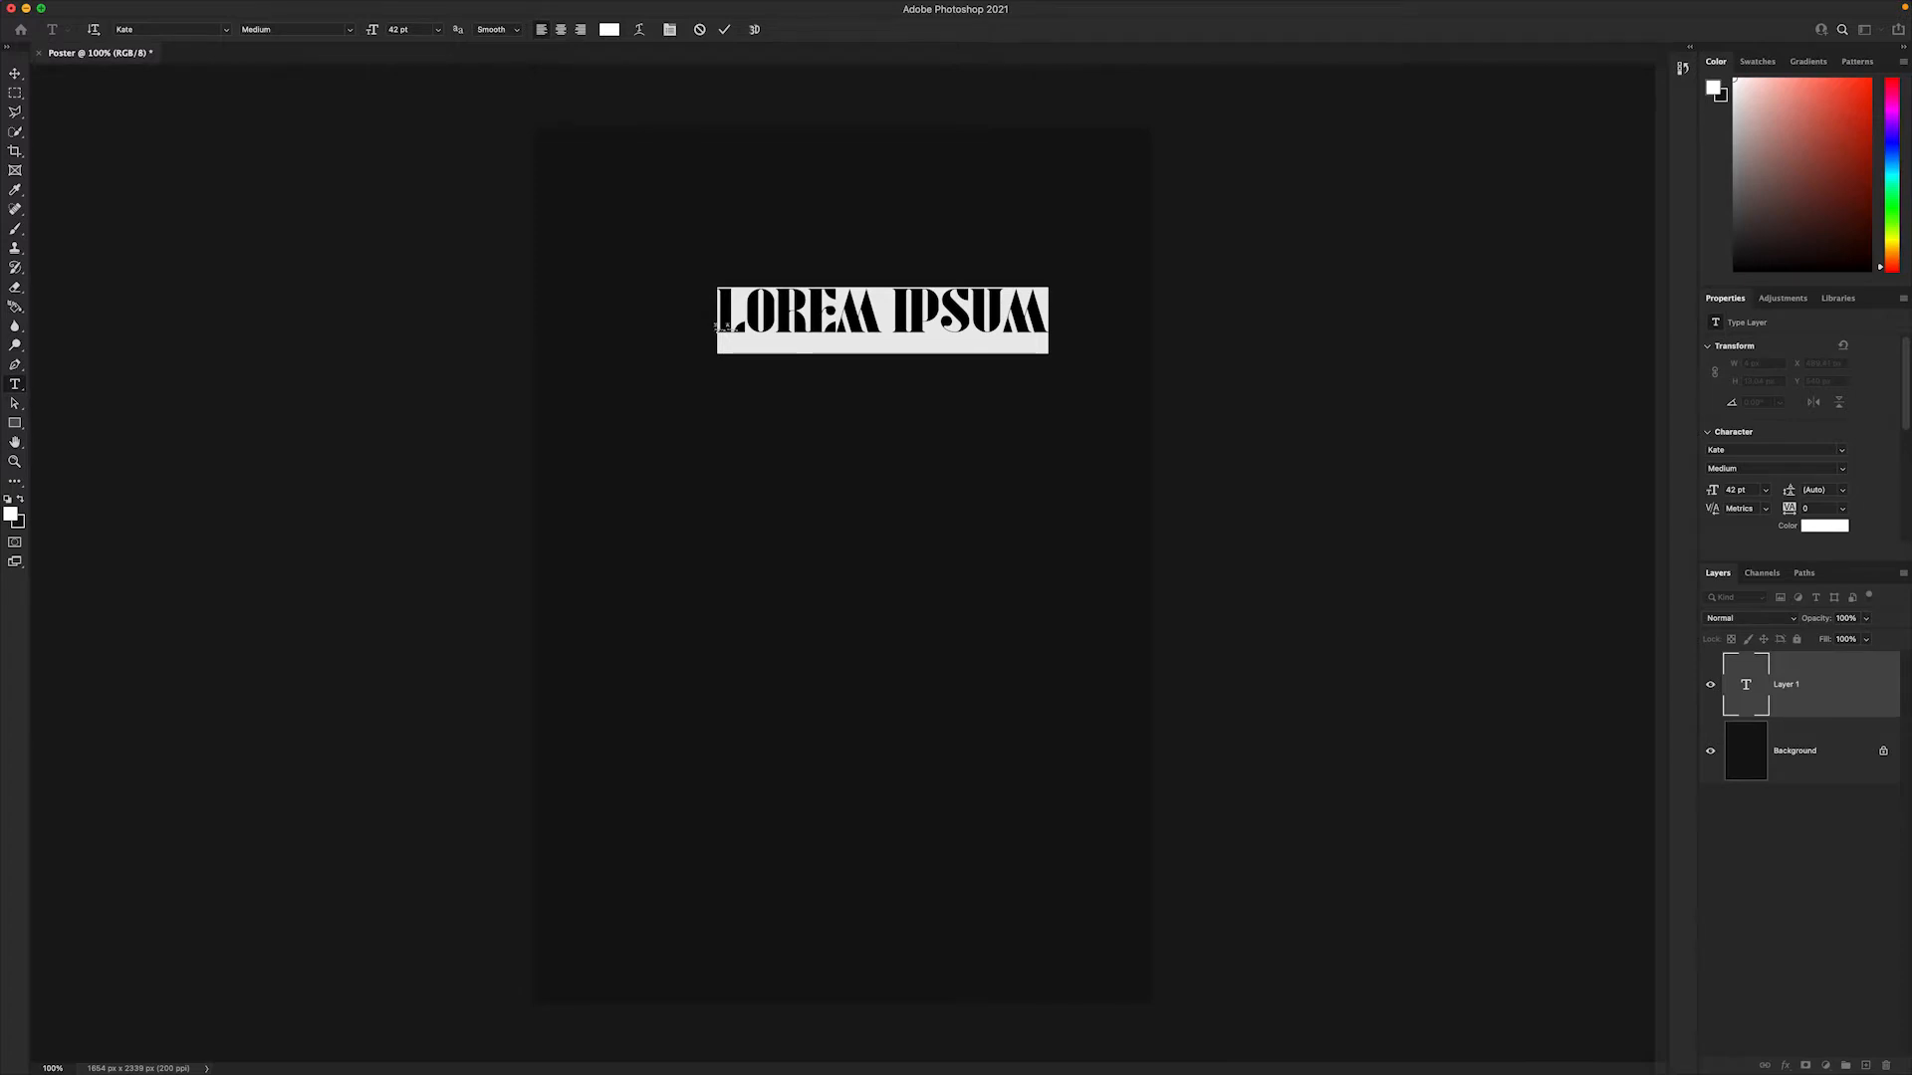
{"action": "type", "text": "U"}
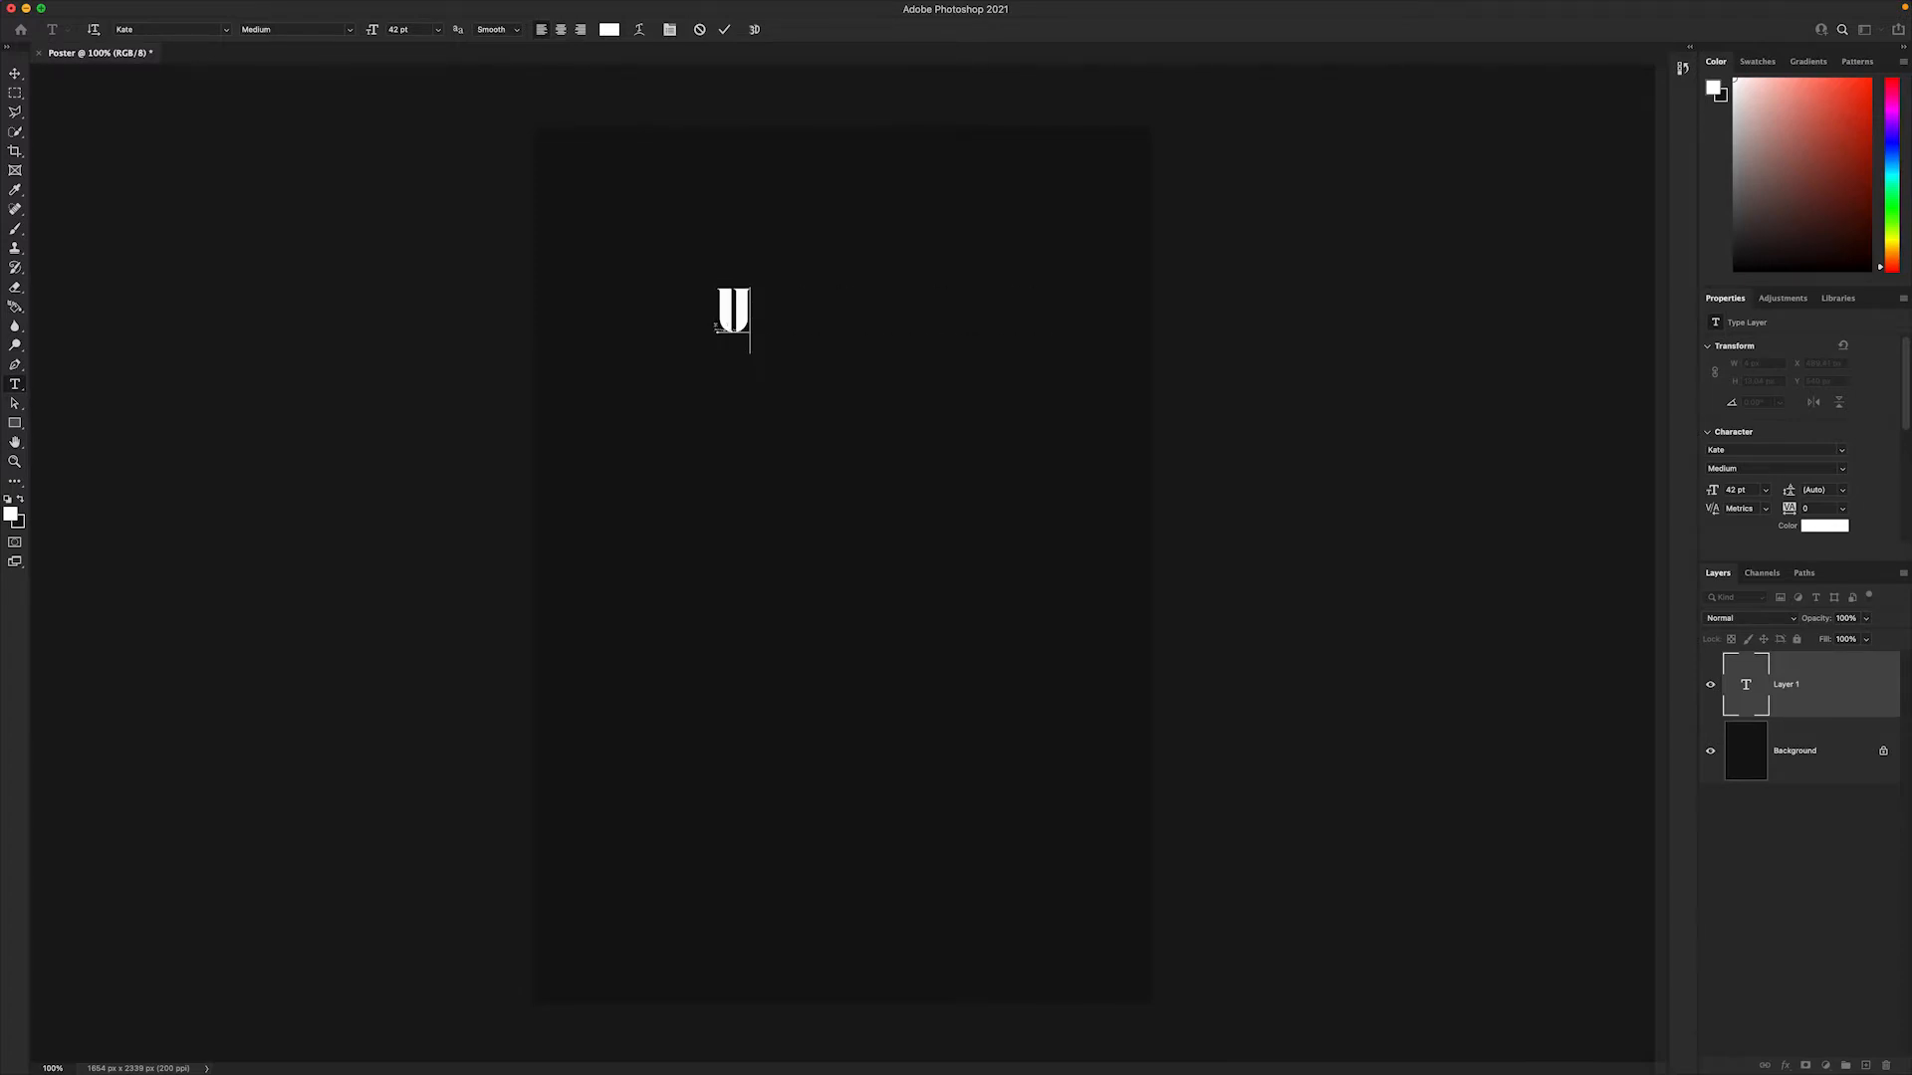
{"action": "type", "text": "XS"}
{"action": "key", "text": "Return"}
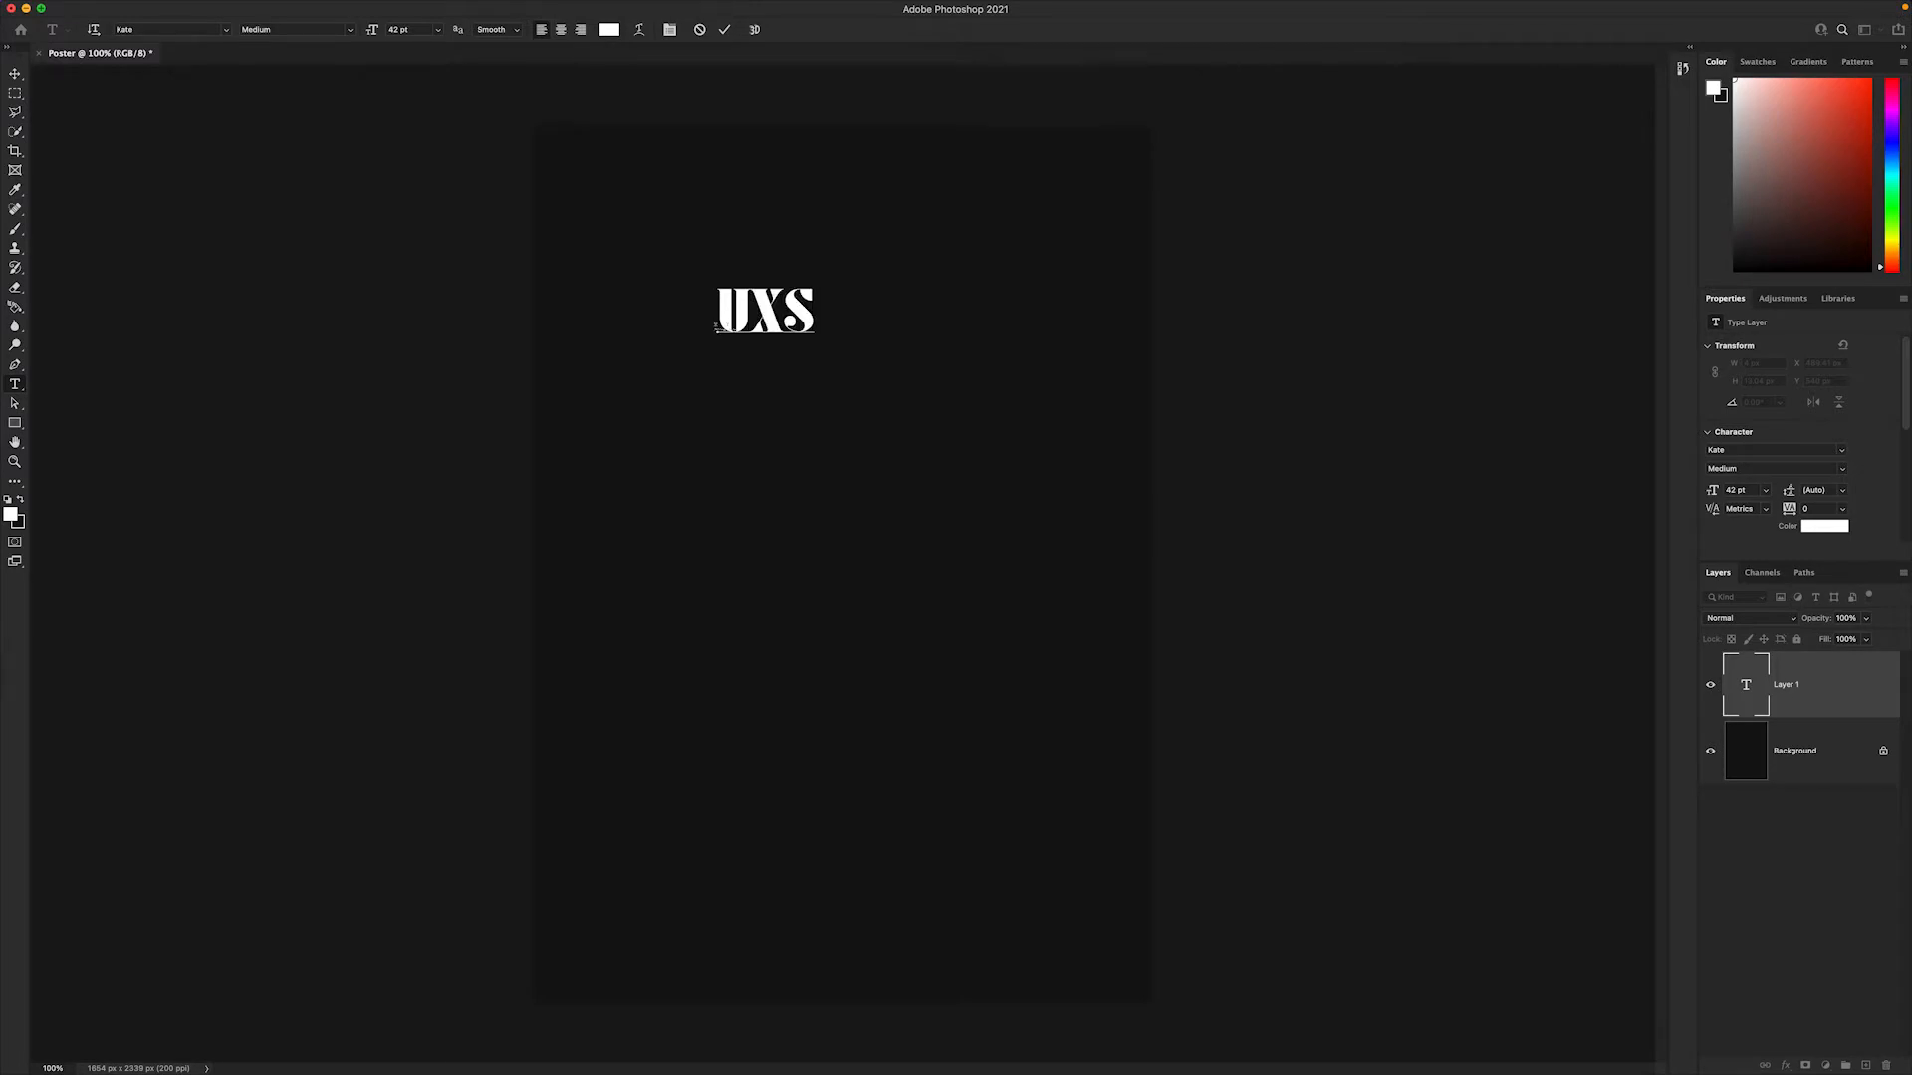
{"action": "type", "text": "SXU"}
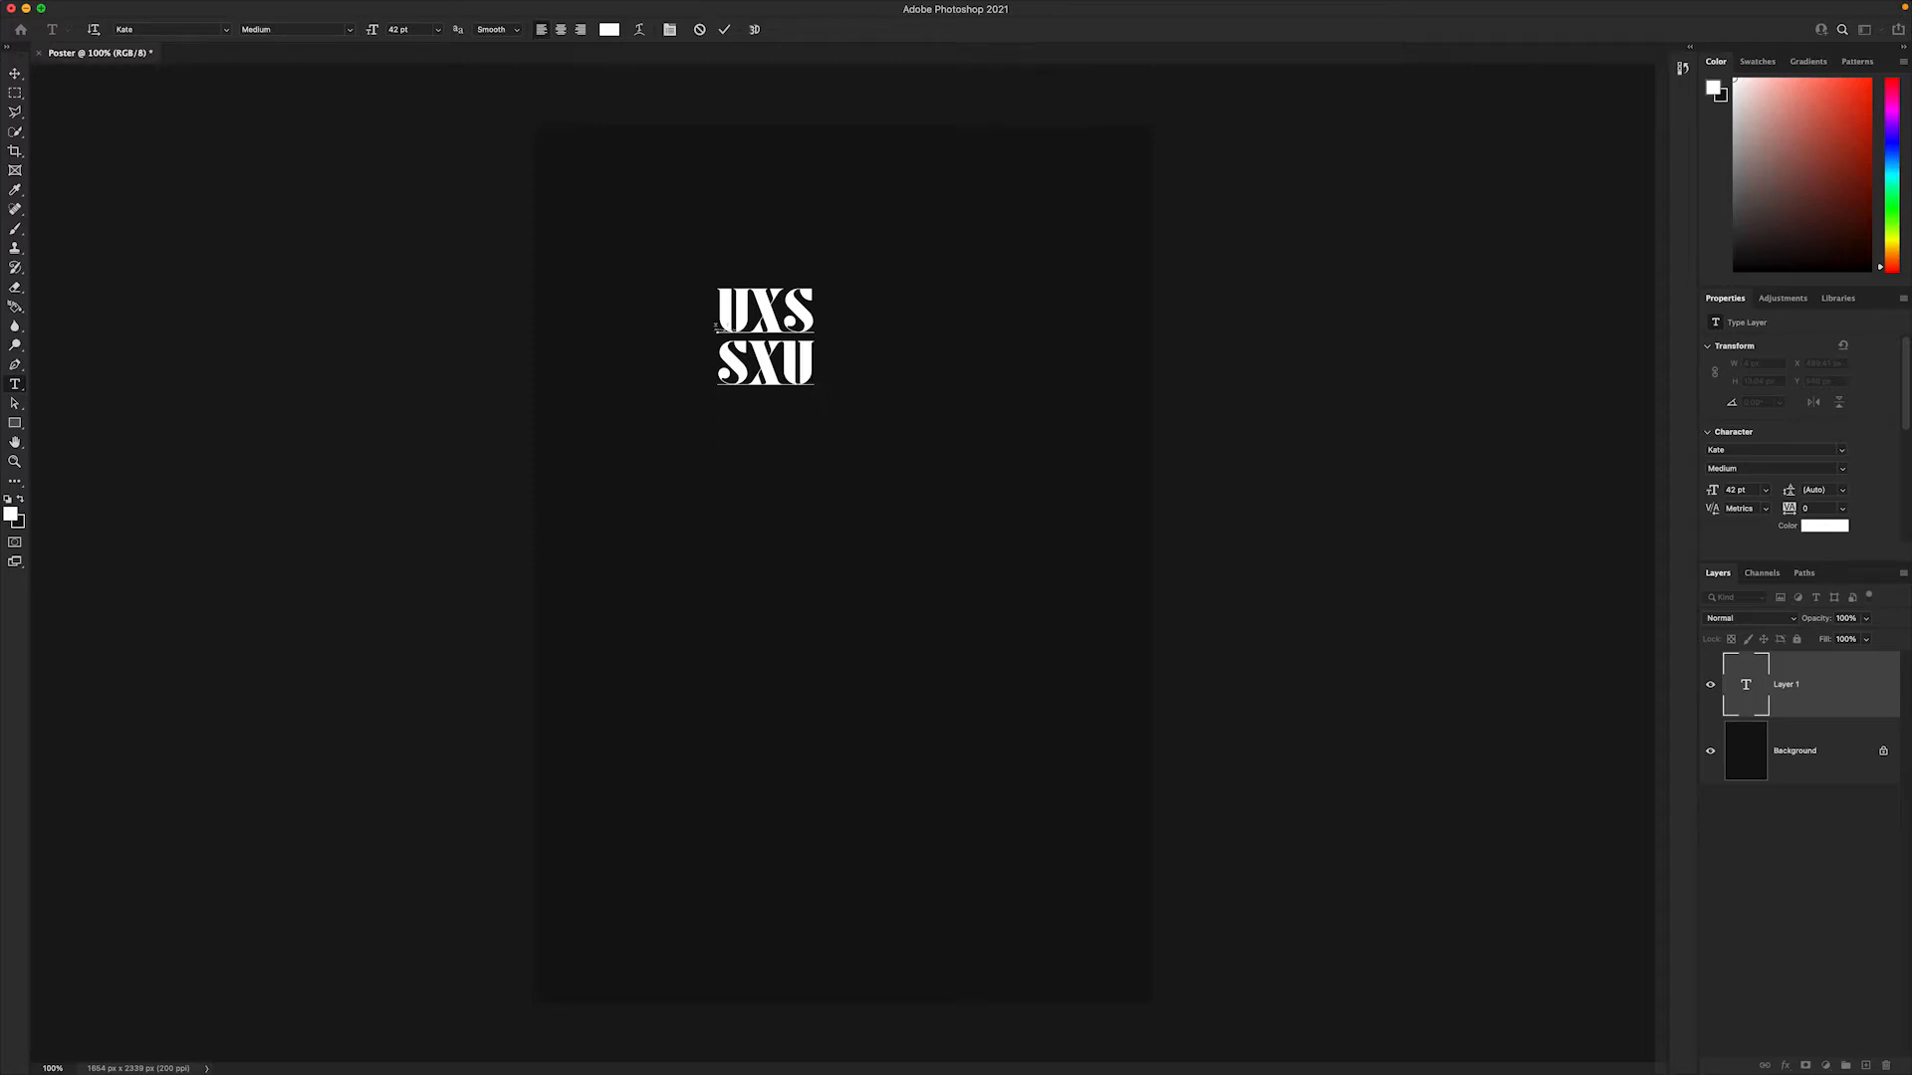
{"action": "key", "text": "Return"}
{"action": "type", "text": "XUS"}
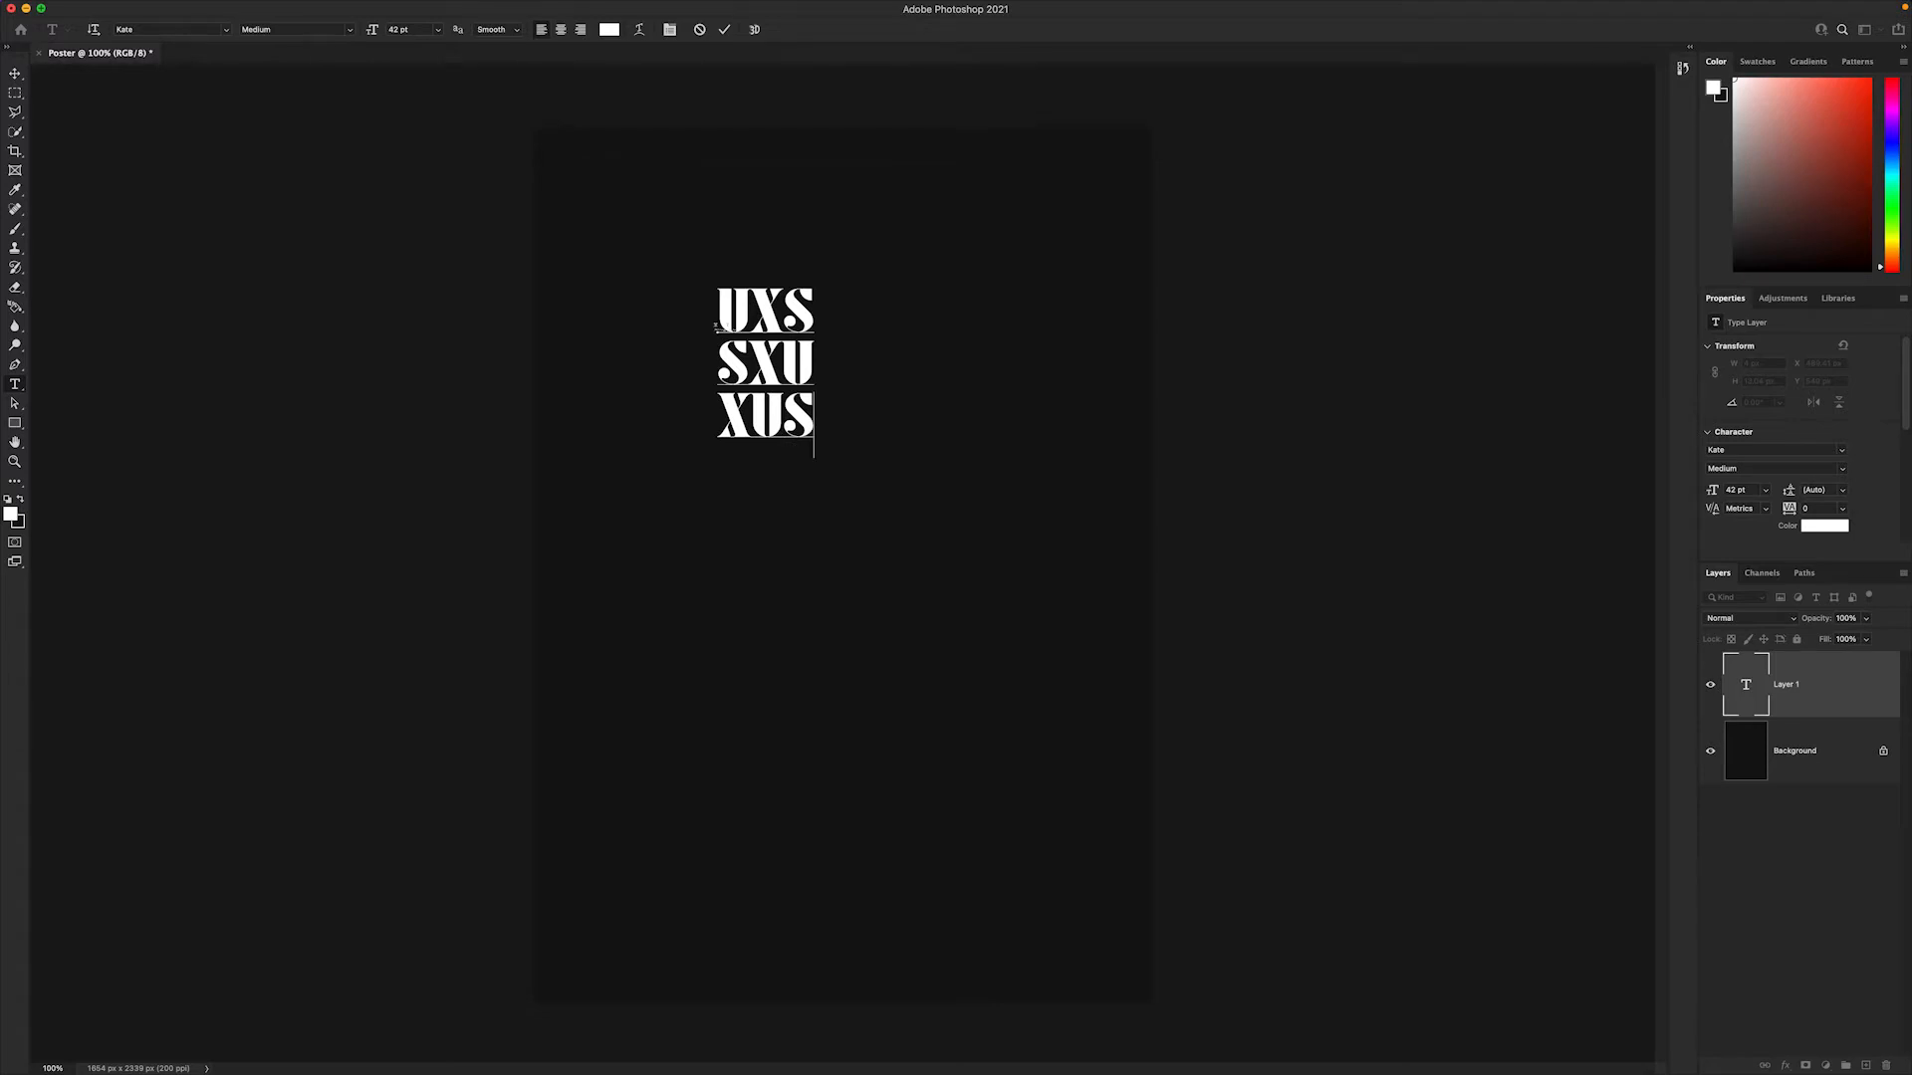
- Set the whole three-line text to 160 pt size, 300 pt leading and 400 tracking
{"action": "key", "text": "super"}
{"action": "key", "text": "super"}
{"action": "key", "text": "super+a"}
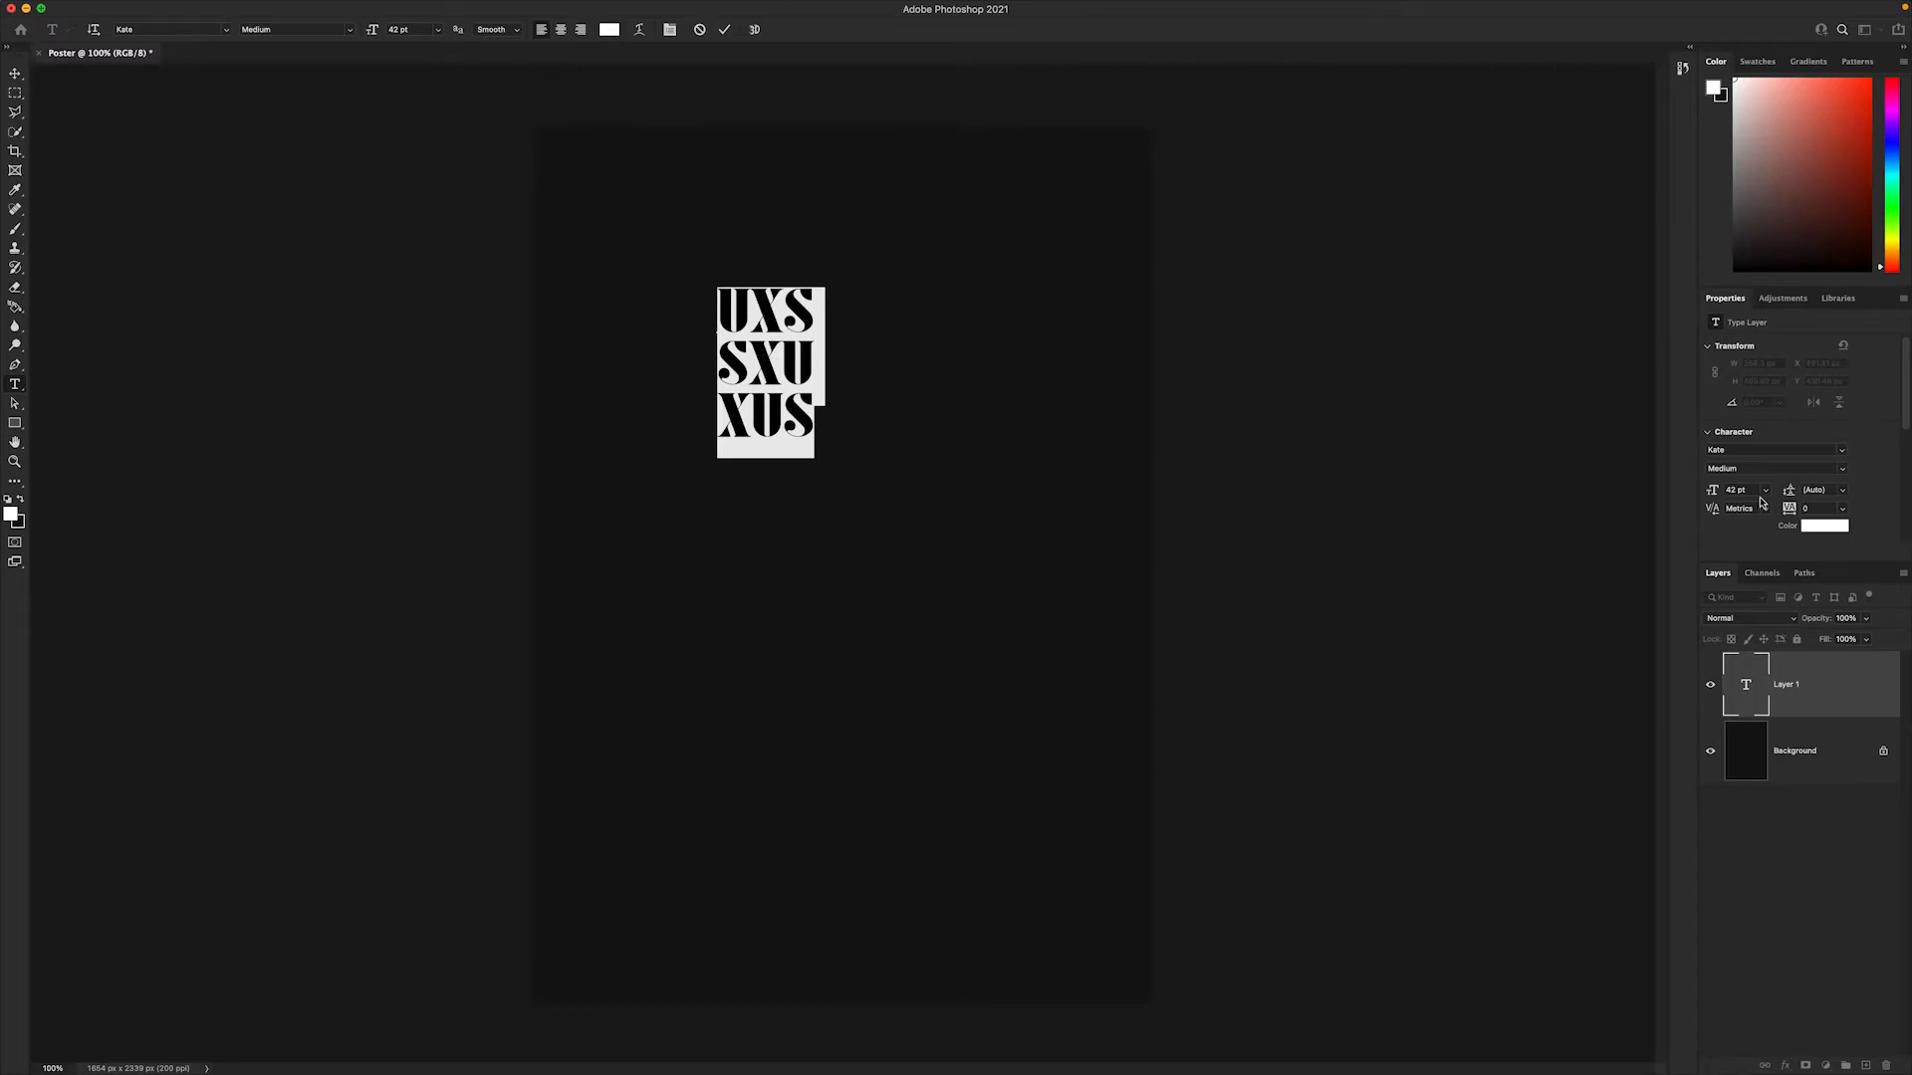
{"action": "left_click_drag", "start_coordinate": [1719, 490], "coordinate": [1802, 488]}
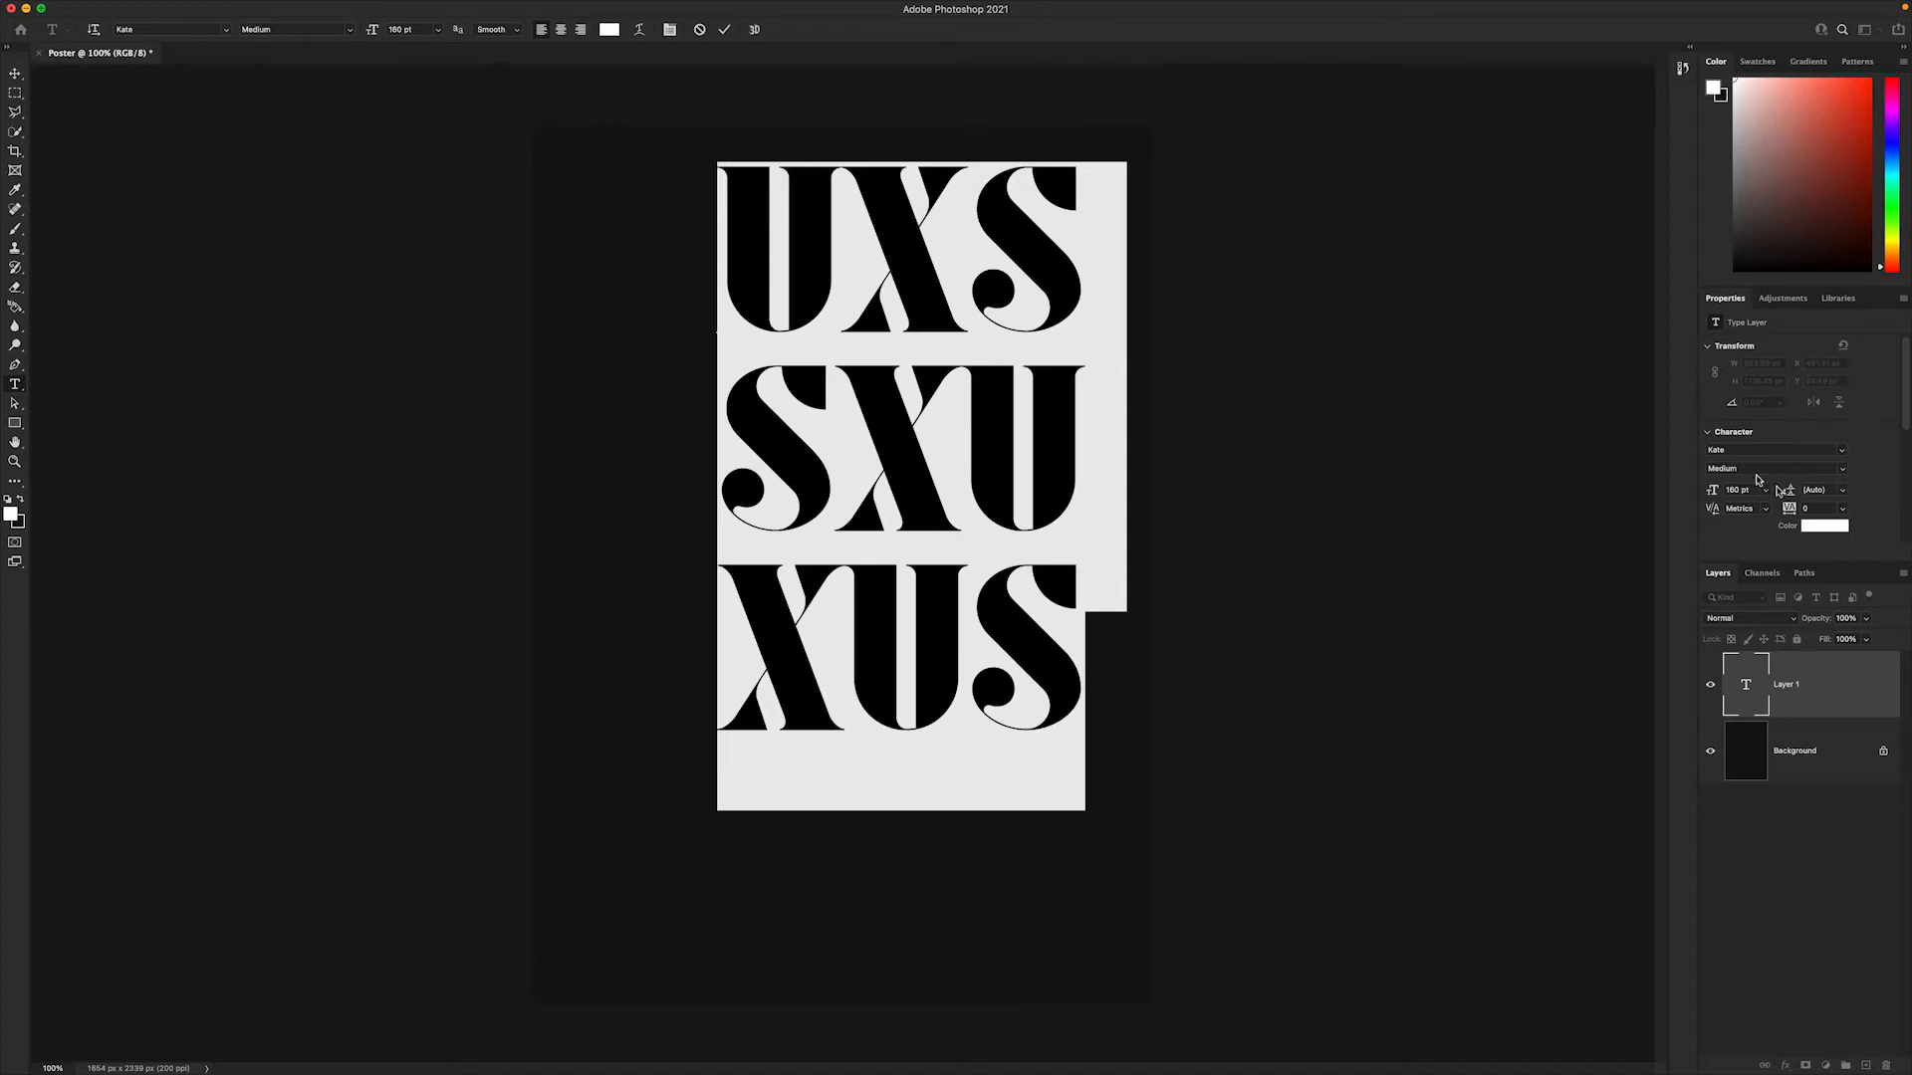
{"action": "left_click_drag", "start_coordinate": [1789, 490], "coordinate": [1858, 493]}
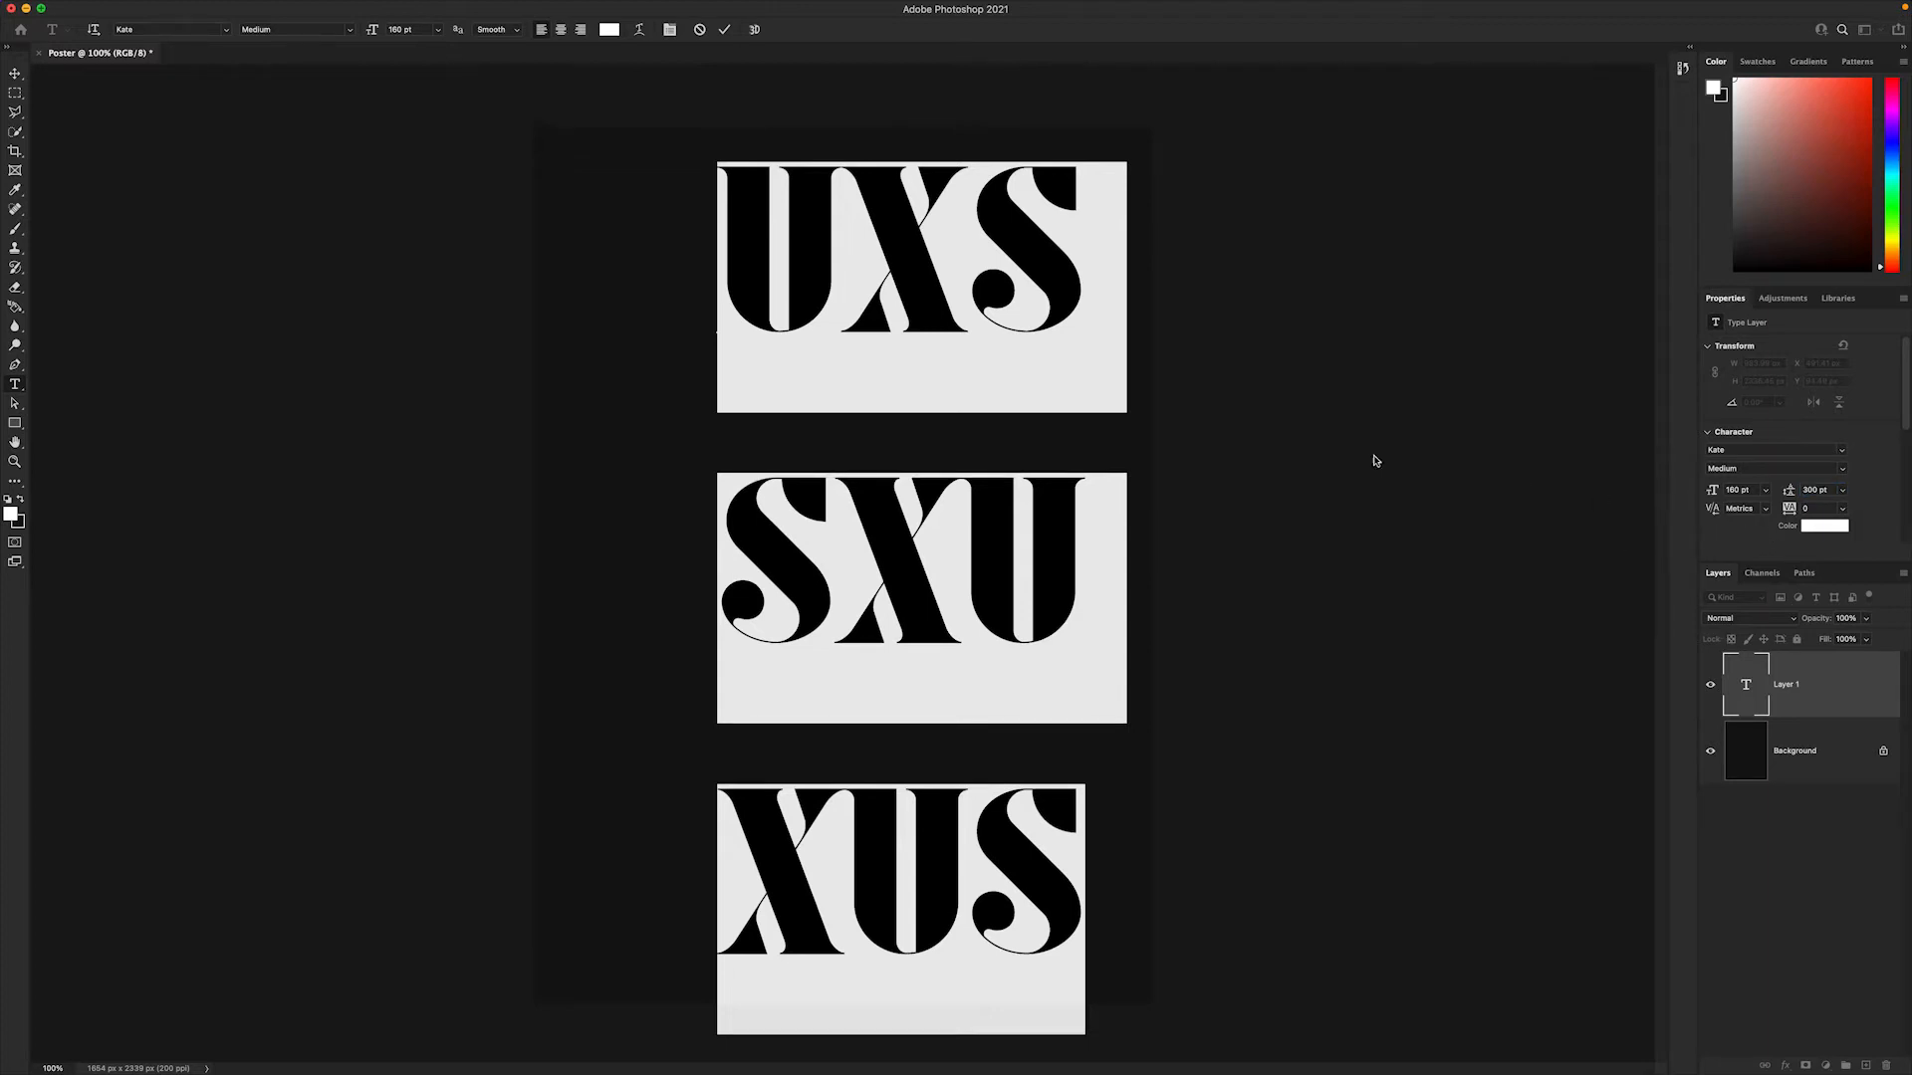
{"action": "mouse_move", "coordinate": [1791, 509]}
{"action": "left_mouse_down"}
{"action": "mouse_move", "coordinate": [1820, 509]}
{"action": "mouse_move", "coordinate": [1805, 509]}
{"action": "left_mouse_up"}
{"action": "double_click", "coordinate": [1819, 508]}
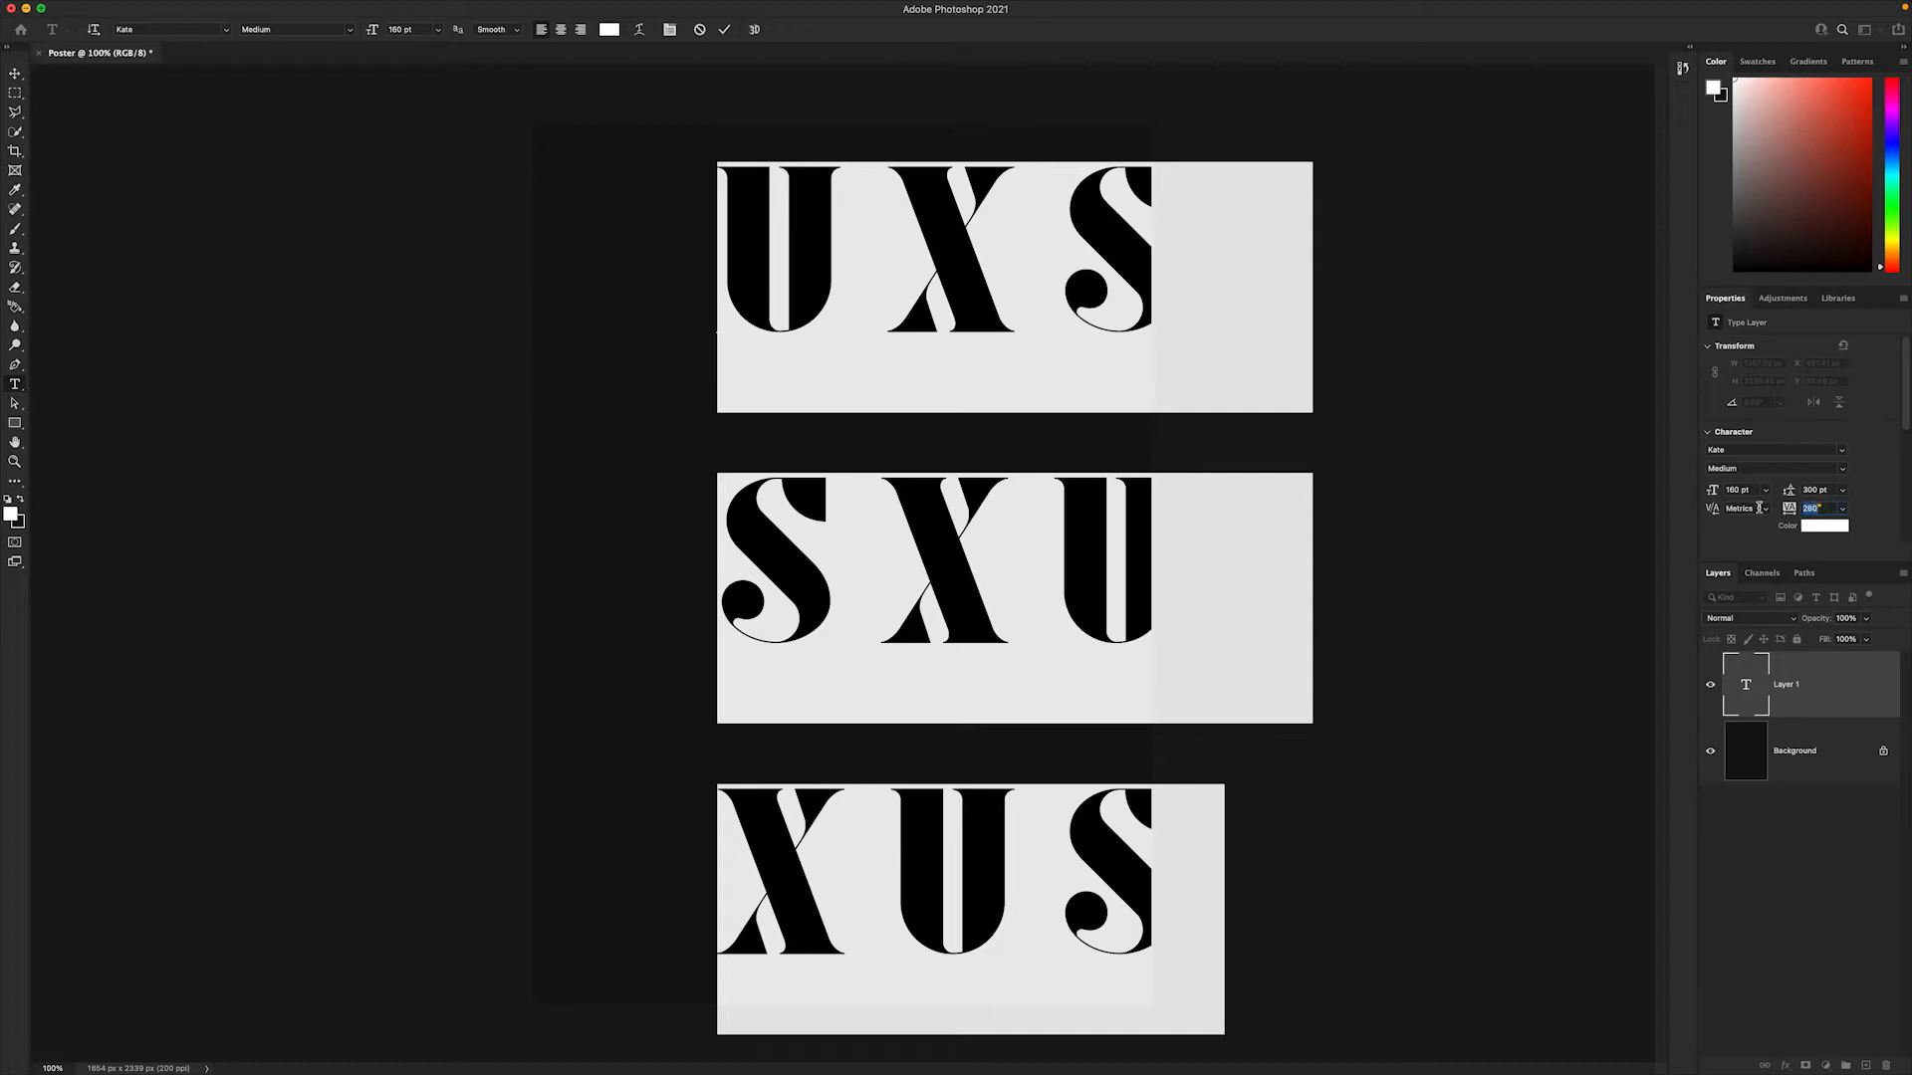
{"action": "type", "text": "400"}
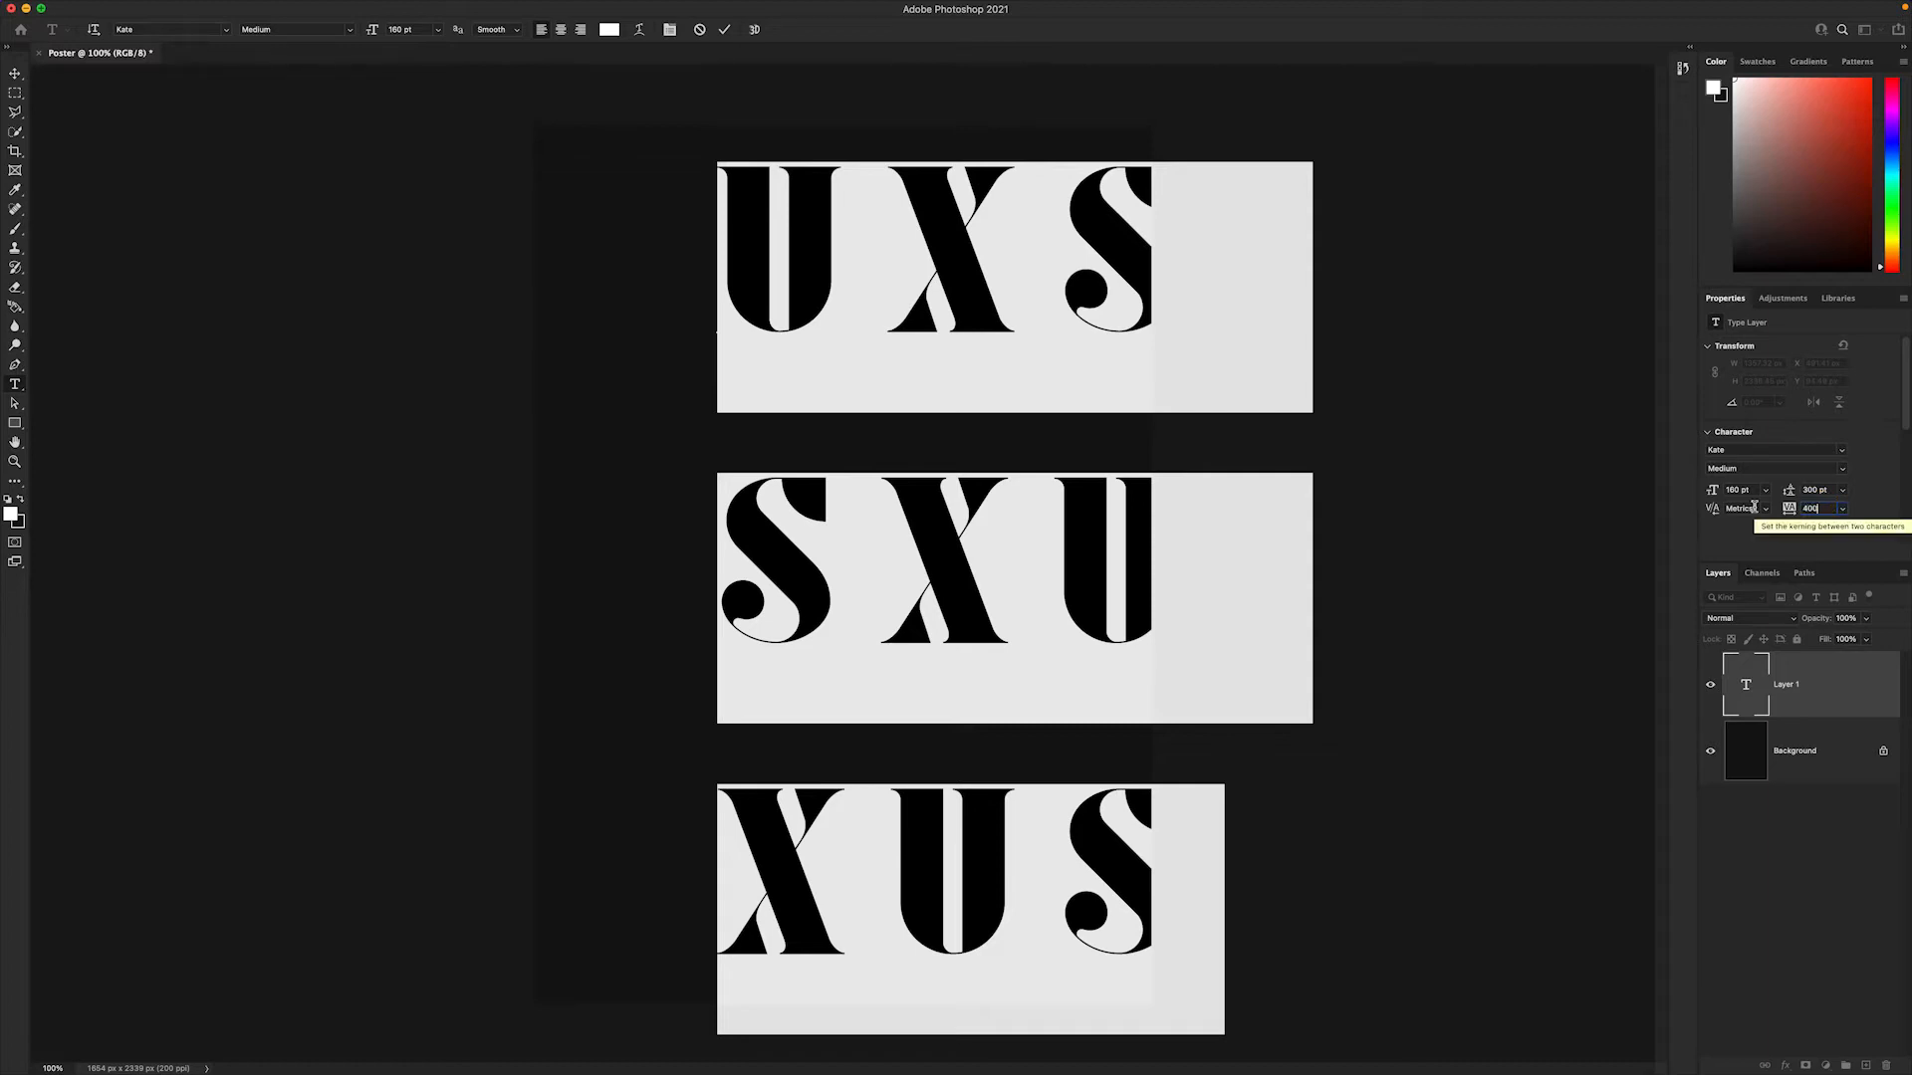
{"action": "key", "text": "Return"}
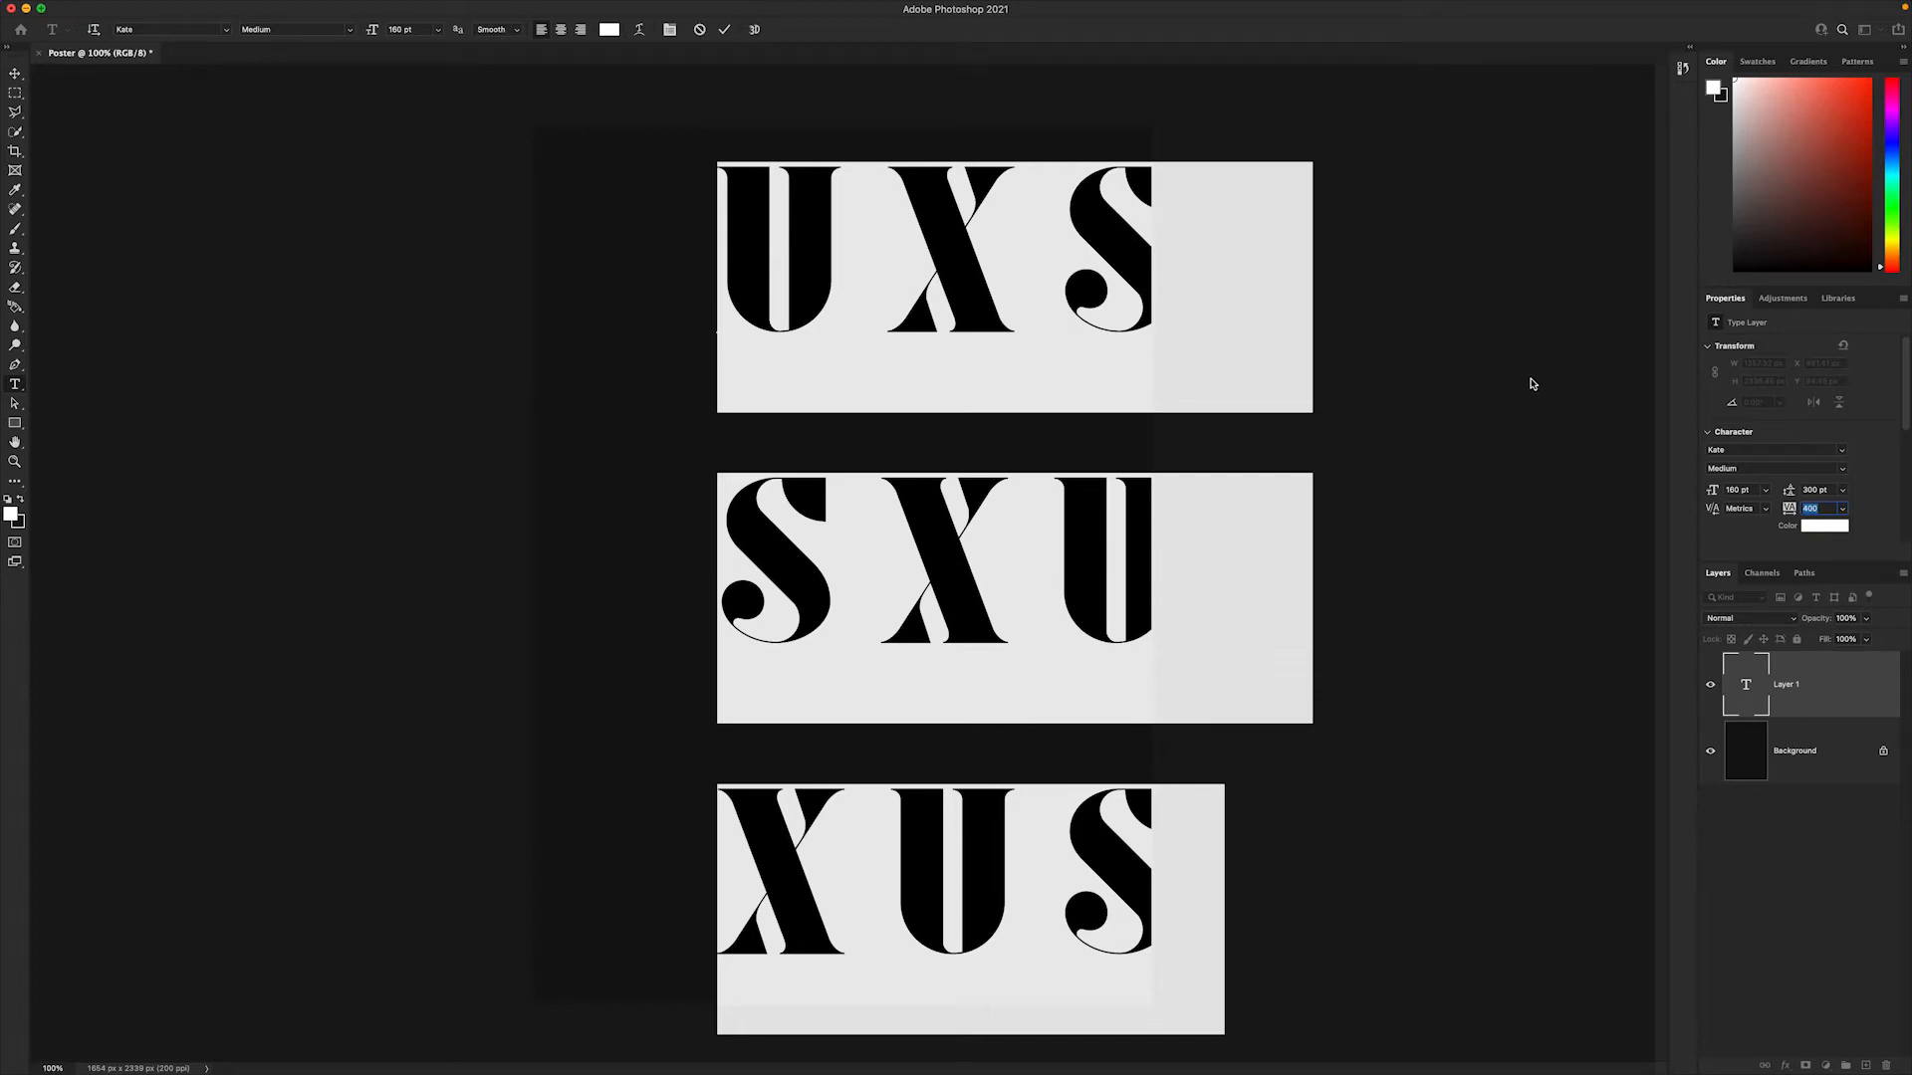
- Center the text layer horizontally and vertically relative to the Background layer
{"action": "left_click", "coordinate": [17, 75]}
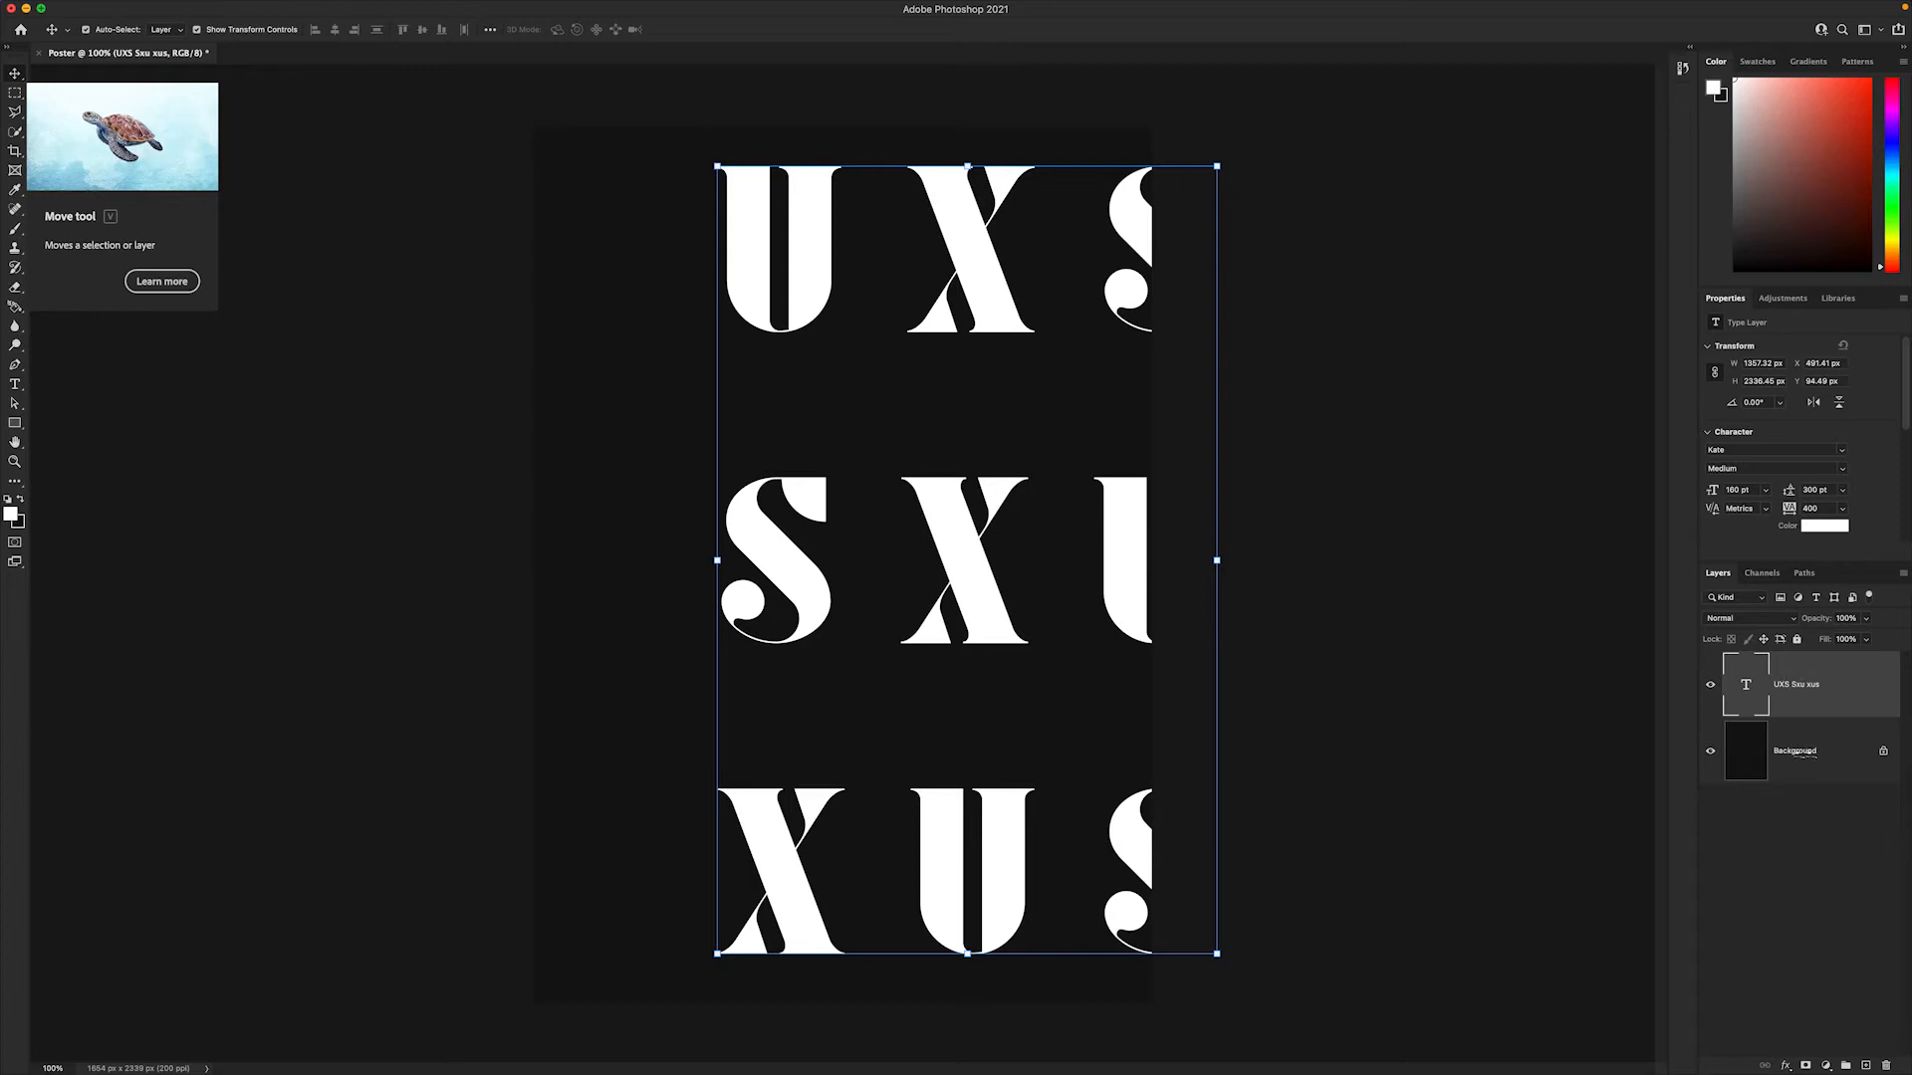
{"action": "left_click", "coordinate": [1794, 753], "text": "shift"}
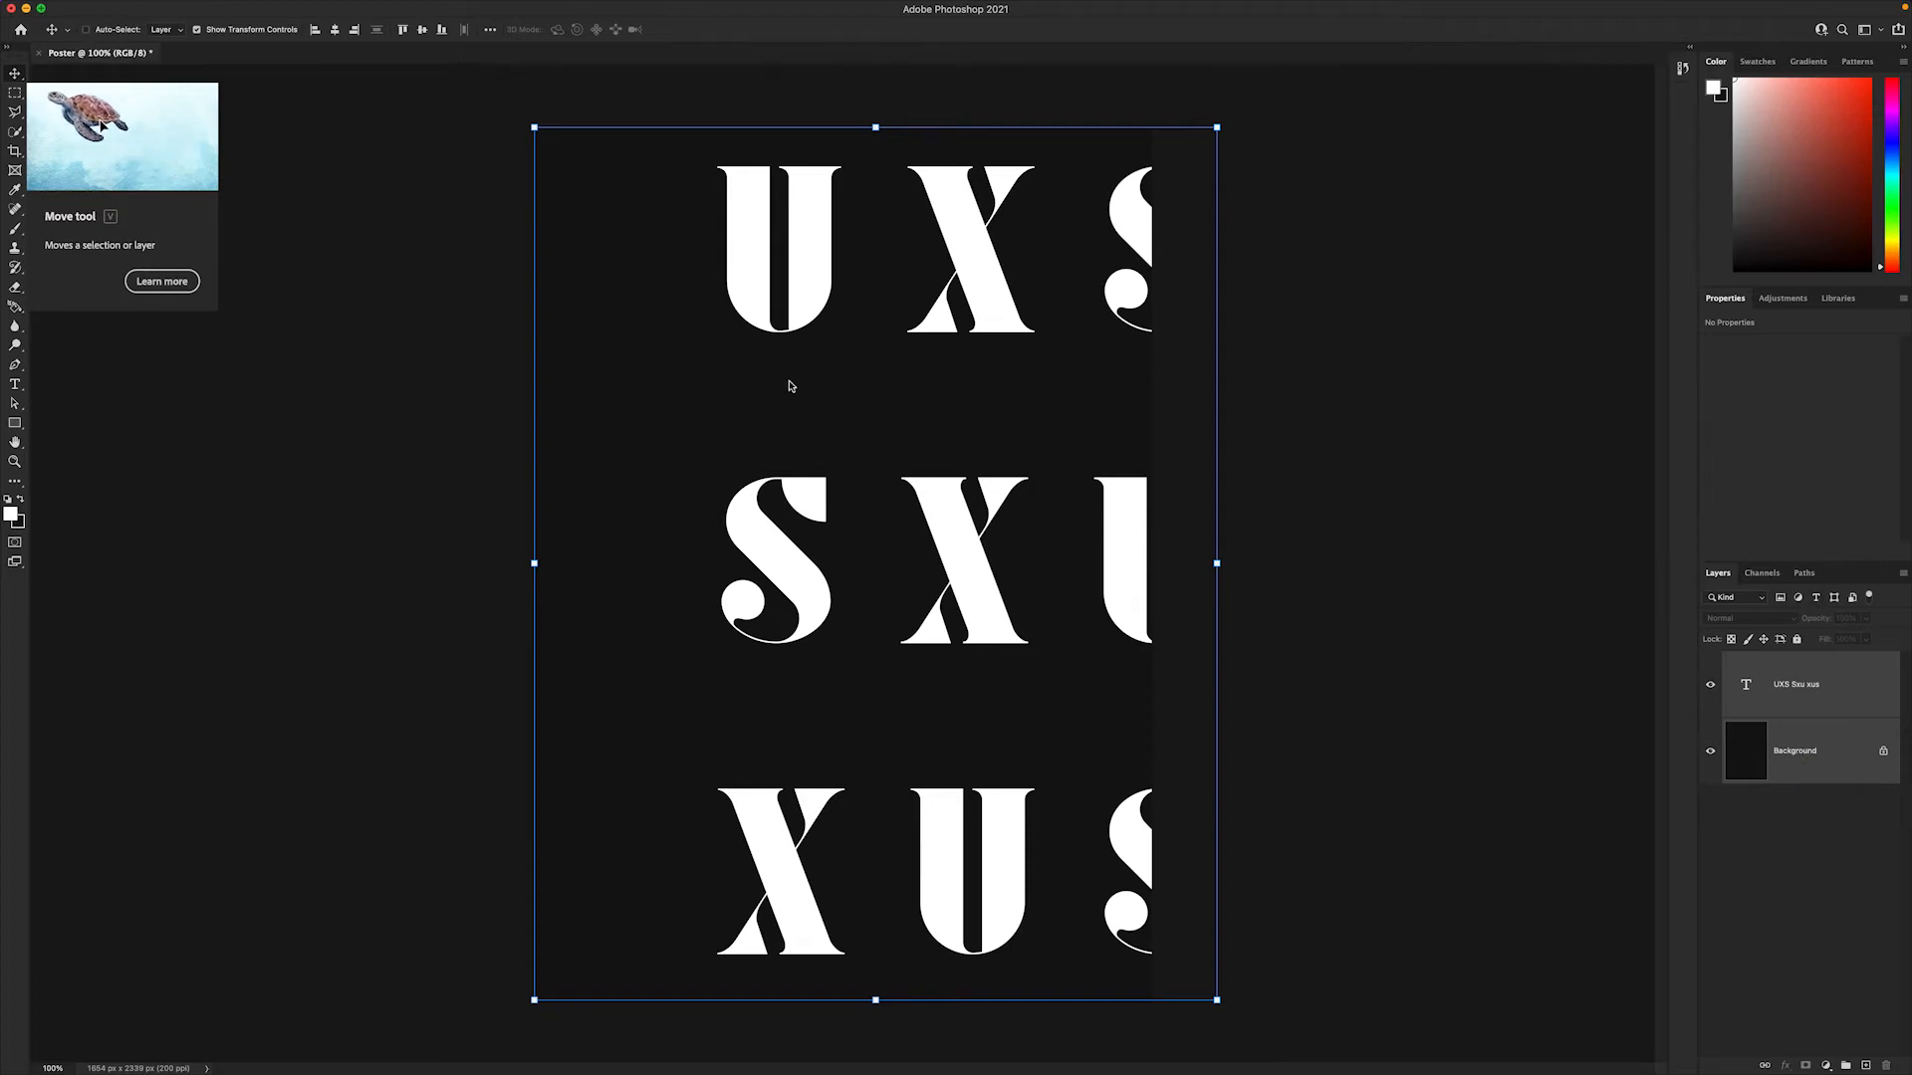
{"action": "left_click", "coordinate": [336, 31]}
{"action": "left_click", "coordinate": [422, 30]}
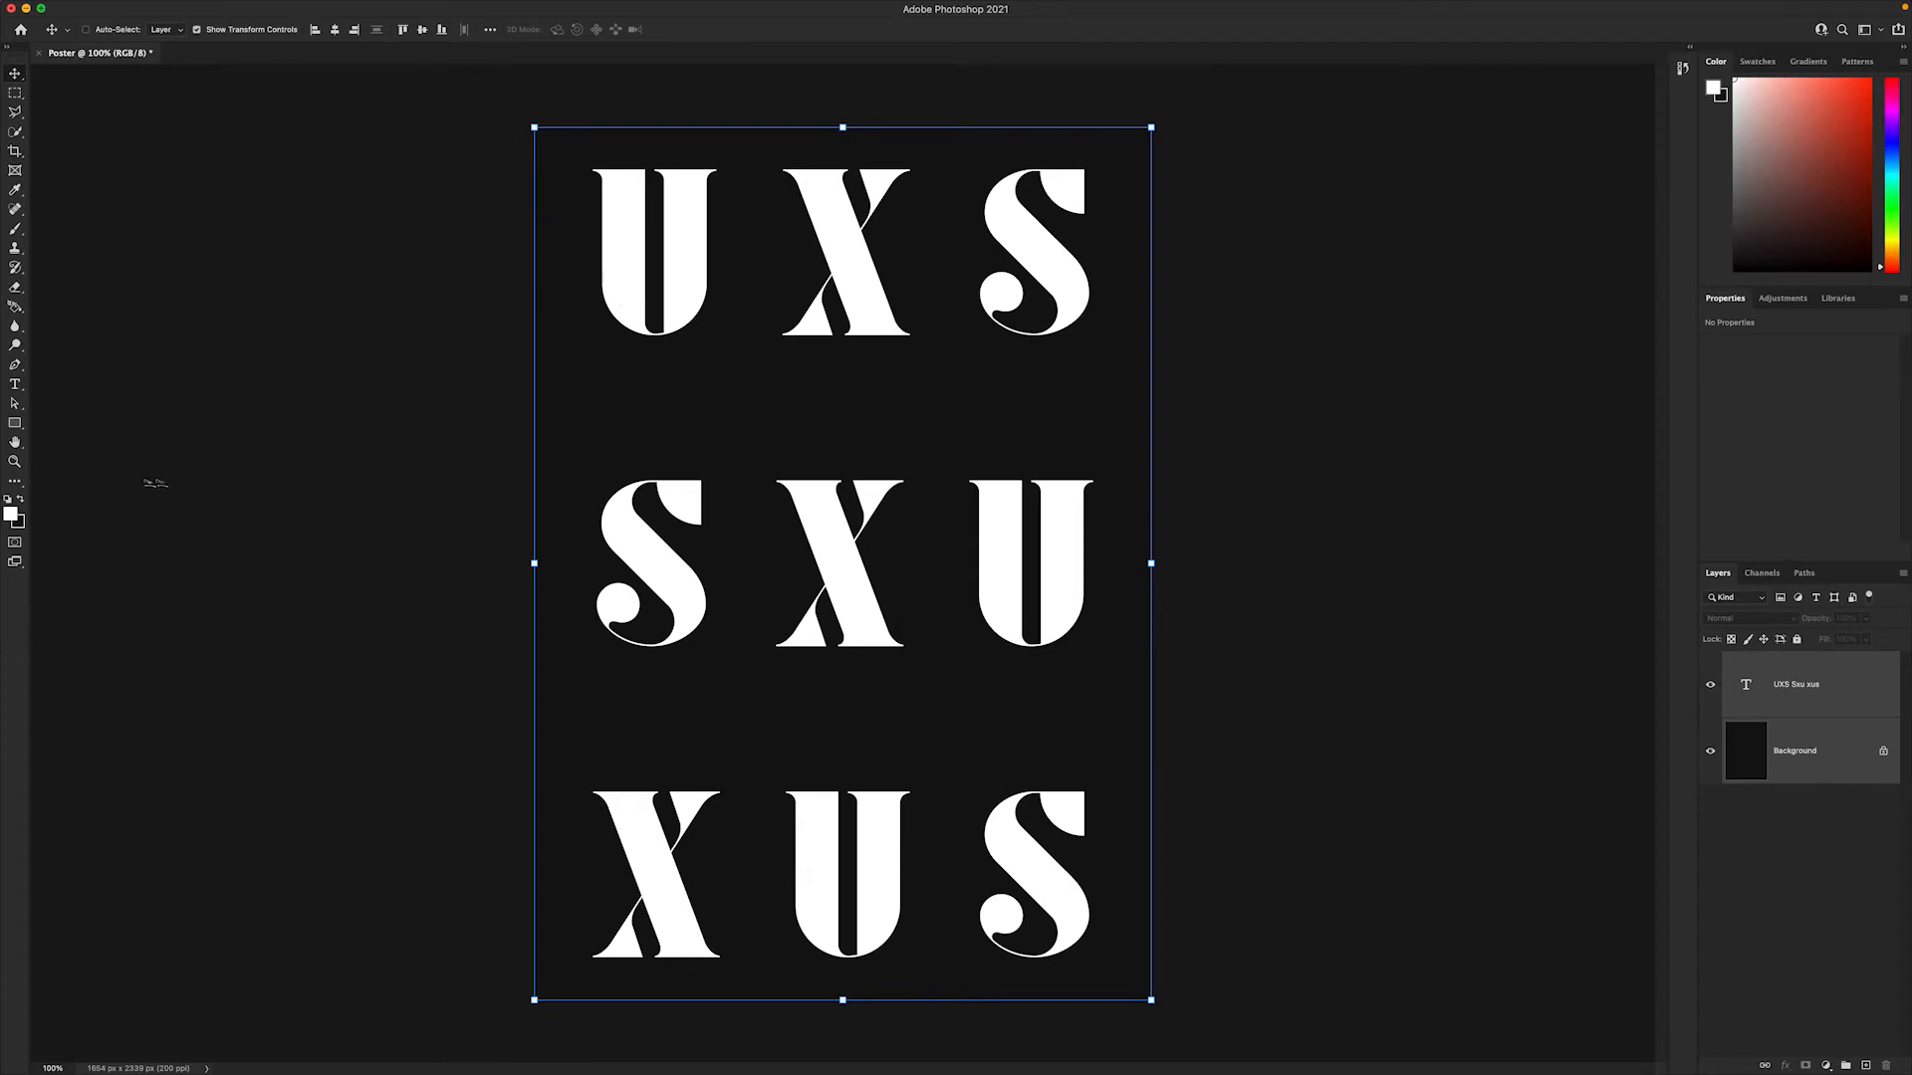
- Draw a rectangle about 1172 × 1833 px over the middle of the letters, with fill #000000 and no stroke
{"action": "left_click", "coordinate": [14, 425]}
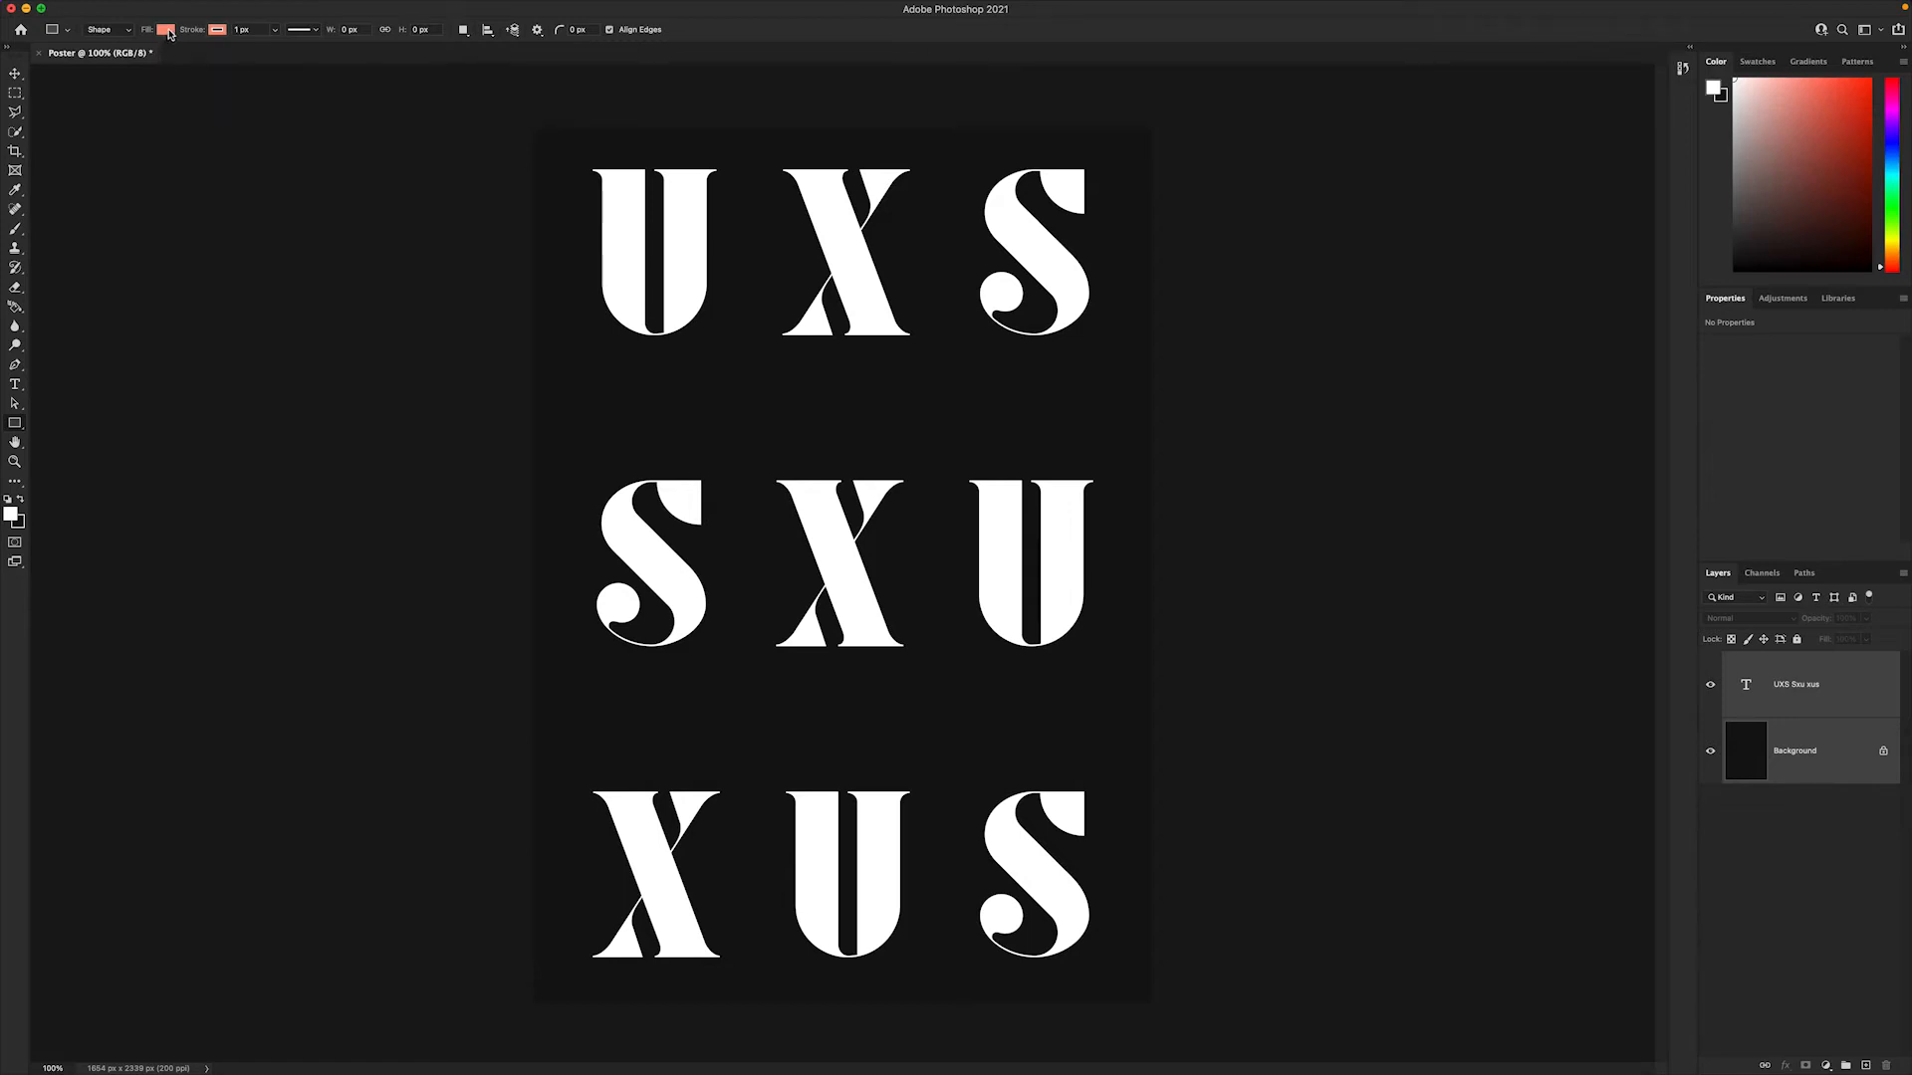
{"action": "left_click", "coordinate": [166, 30]}
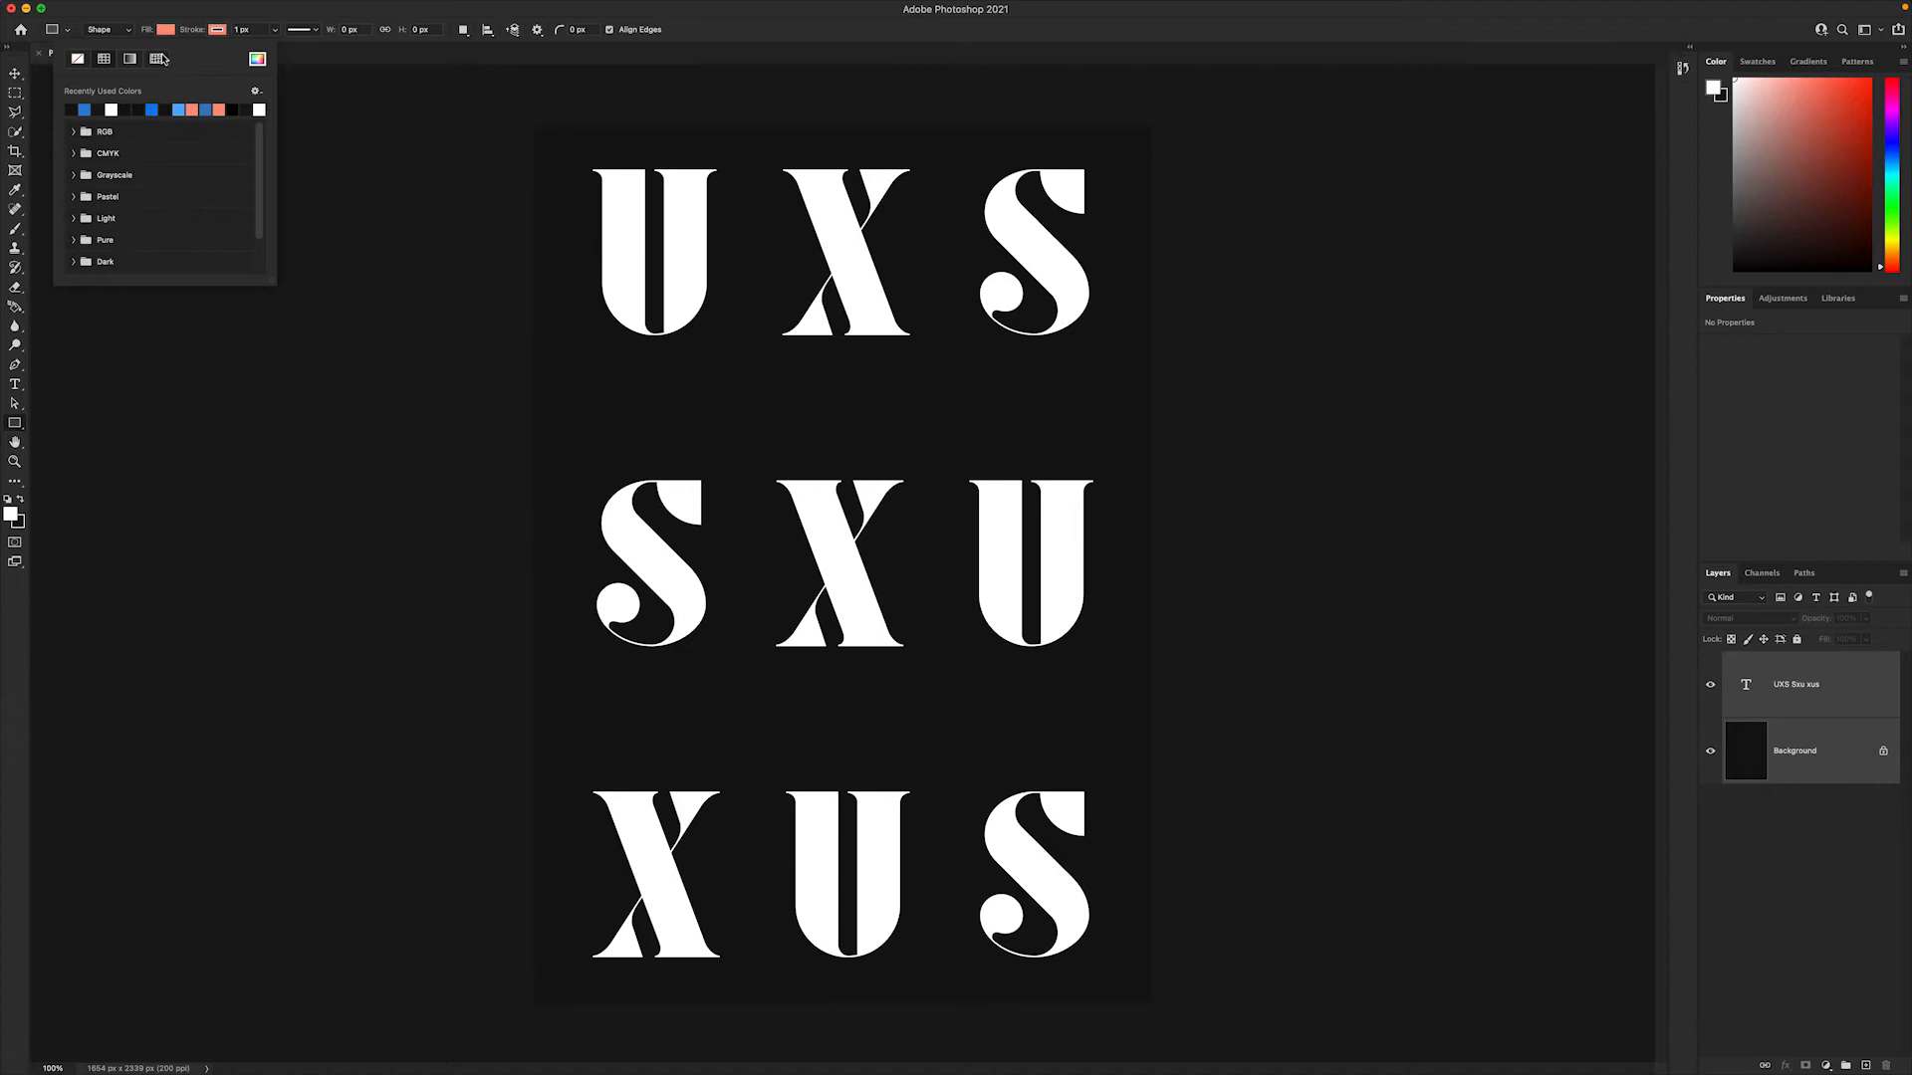
{"action": "left_click", "coordinate": [257, 59]}
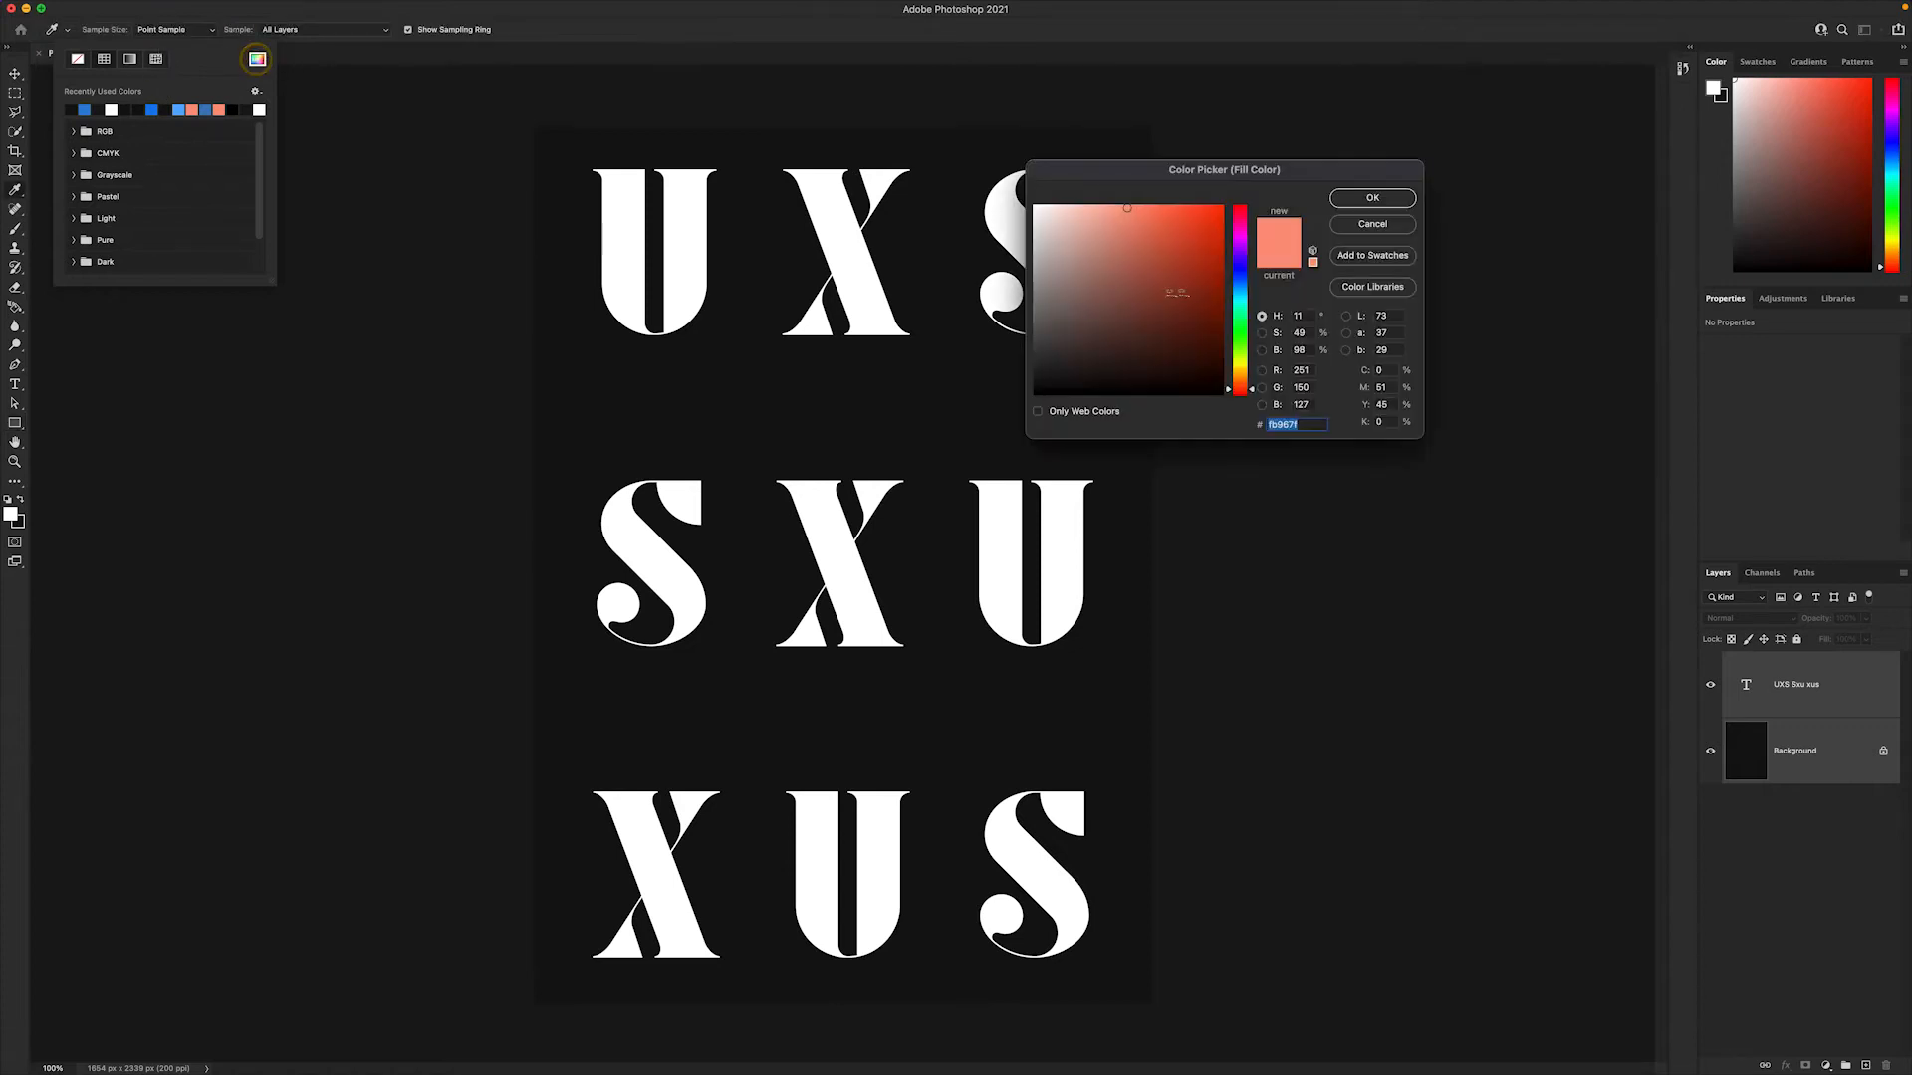
{"action": "type", "text": "000000"}
{"action": "left_click", "coordinate": [1370, 198]}
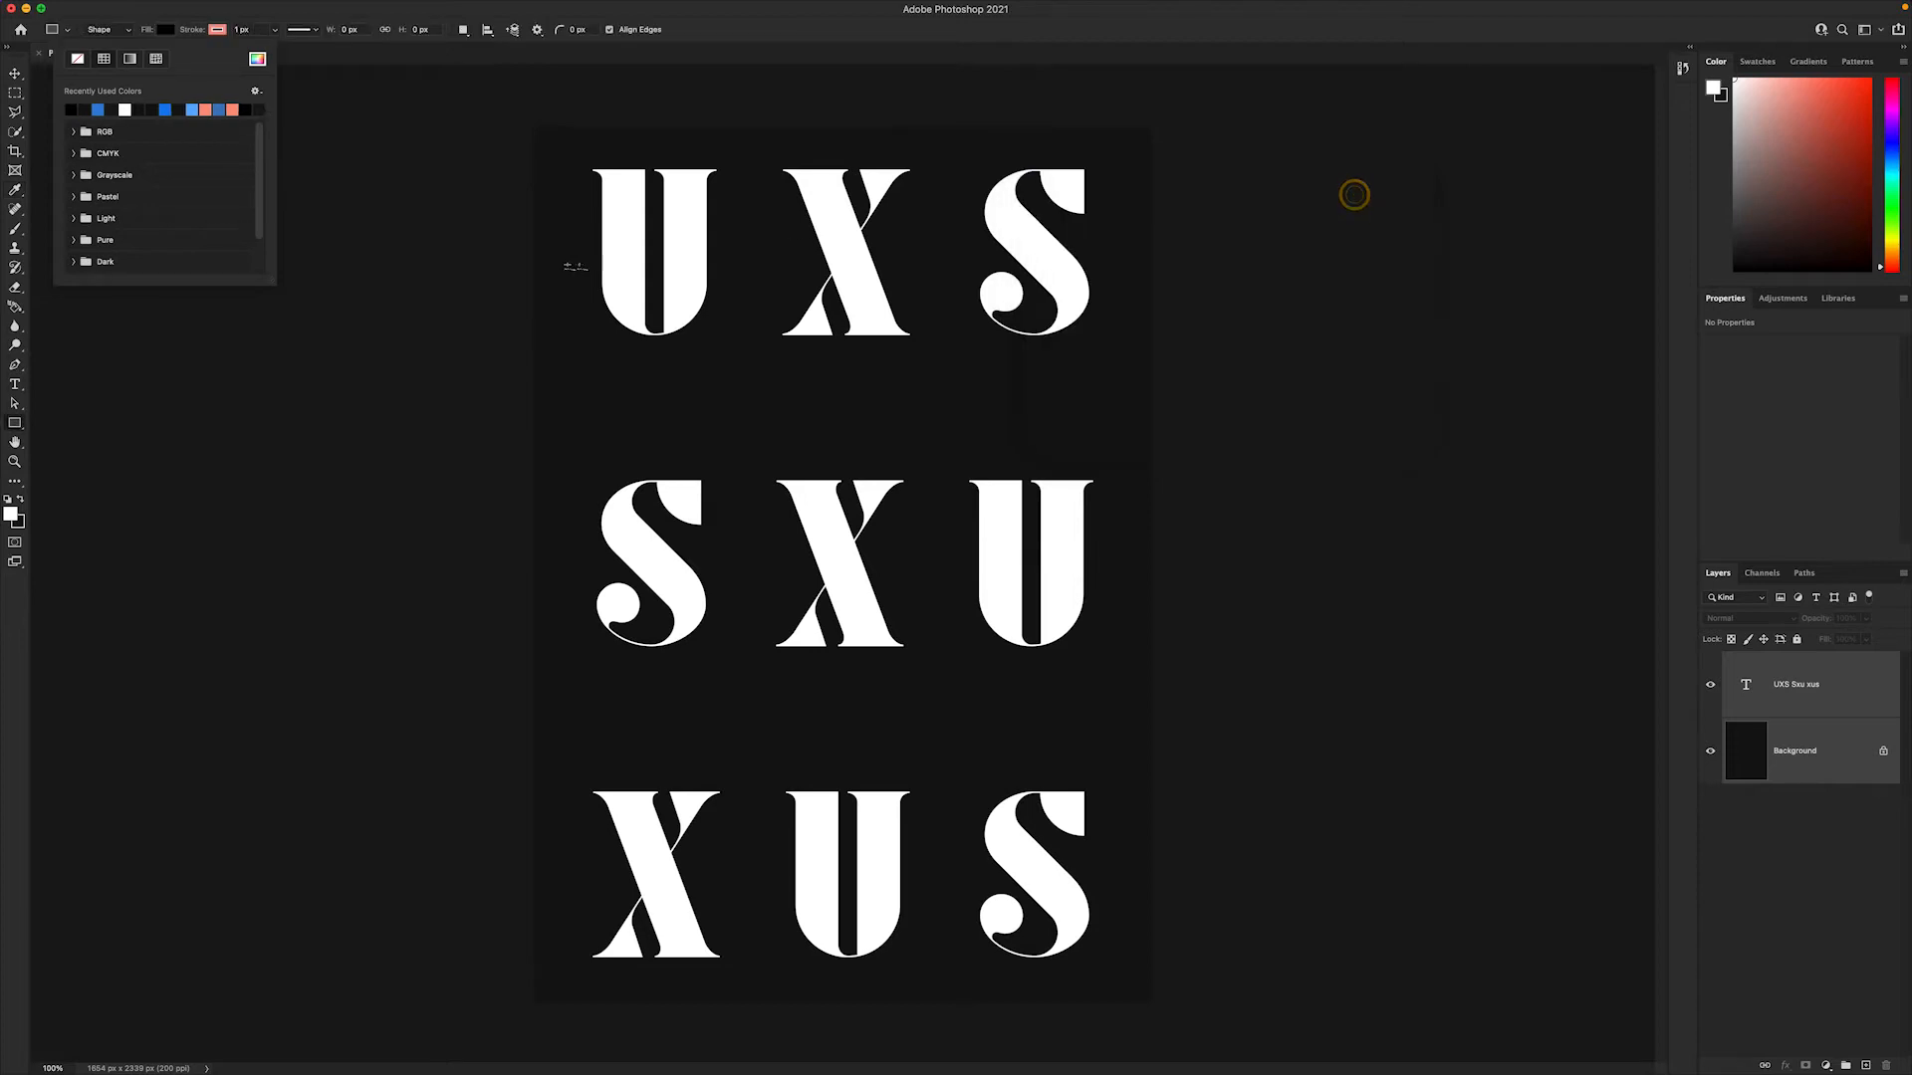
{"action": "left_click", "coordinate": [218, 30]}
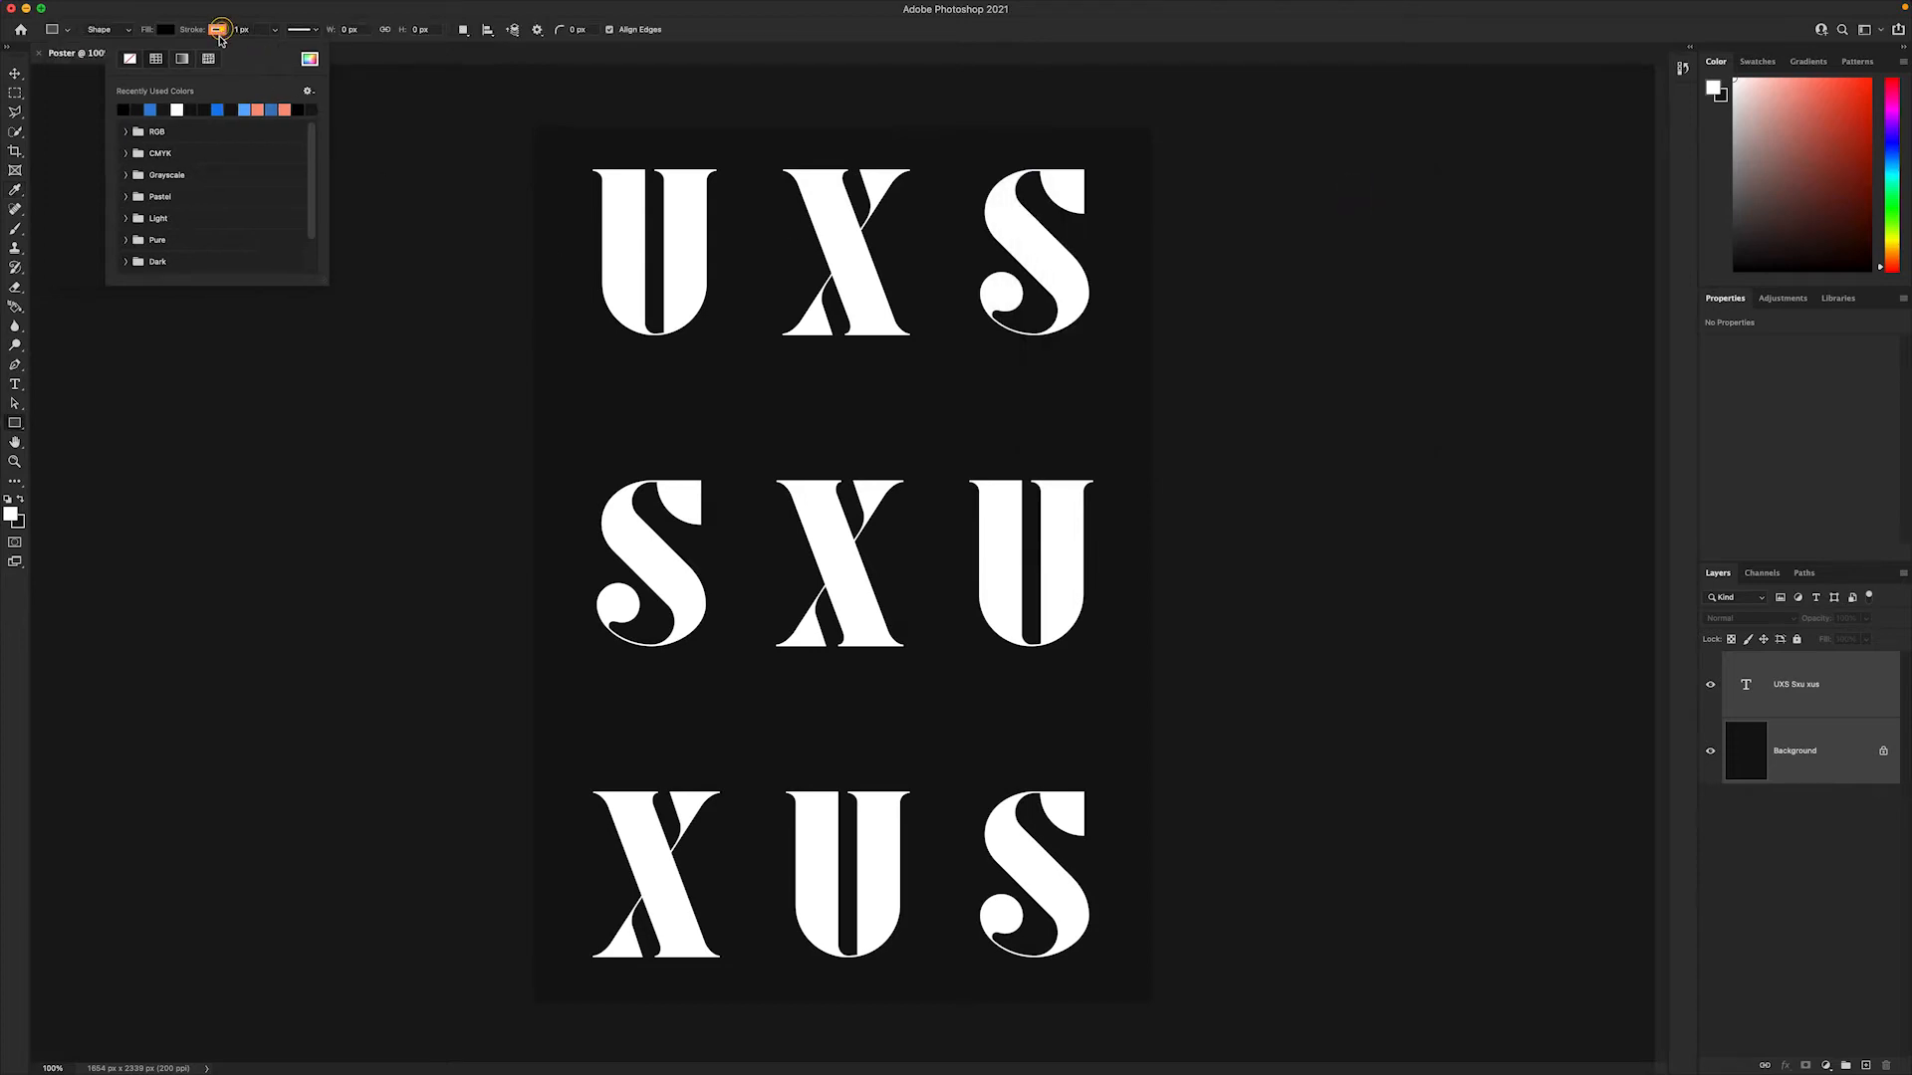
{"action": "left_click", "coordinate": [128, 60]}
{"action": "left_click", "coordinate": [634, 226]}
{"action": "mouse_move", "coordinate": [634, 226]}
{"action": "left_mouse_down"}
{"action": "mouse_move", "coordinate": [875, 789]}
{"action": "mouse_move", "coordinate": [1071, 908]}
{"action": "left_mouse_up"}
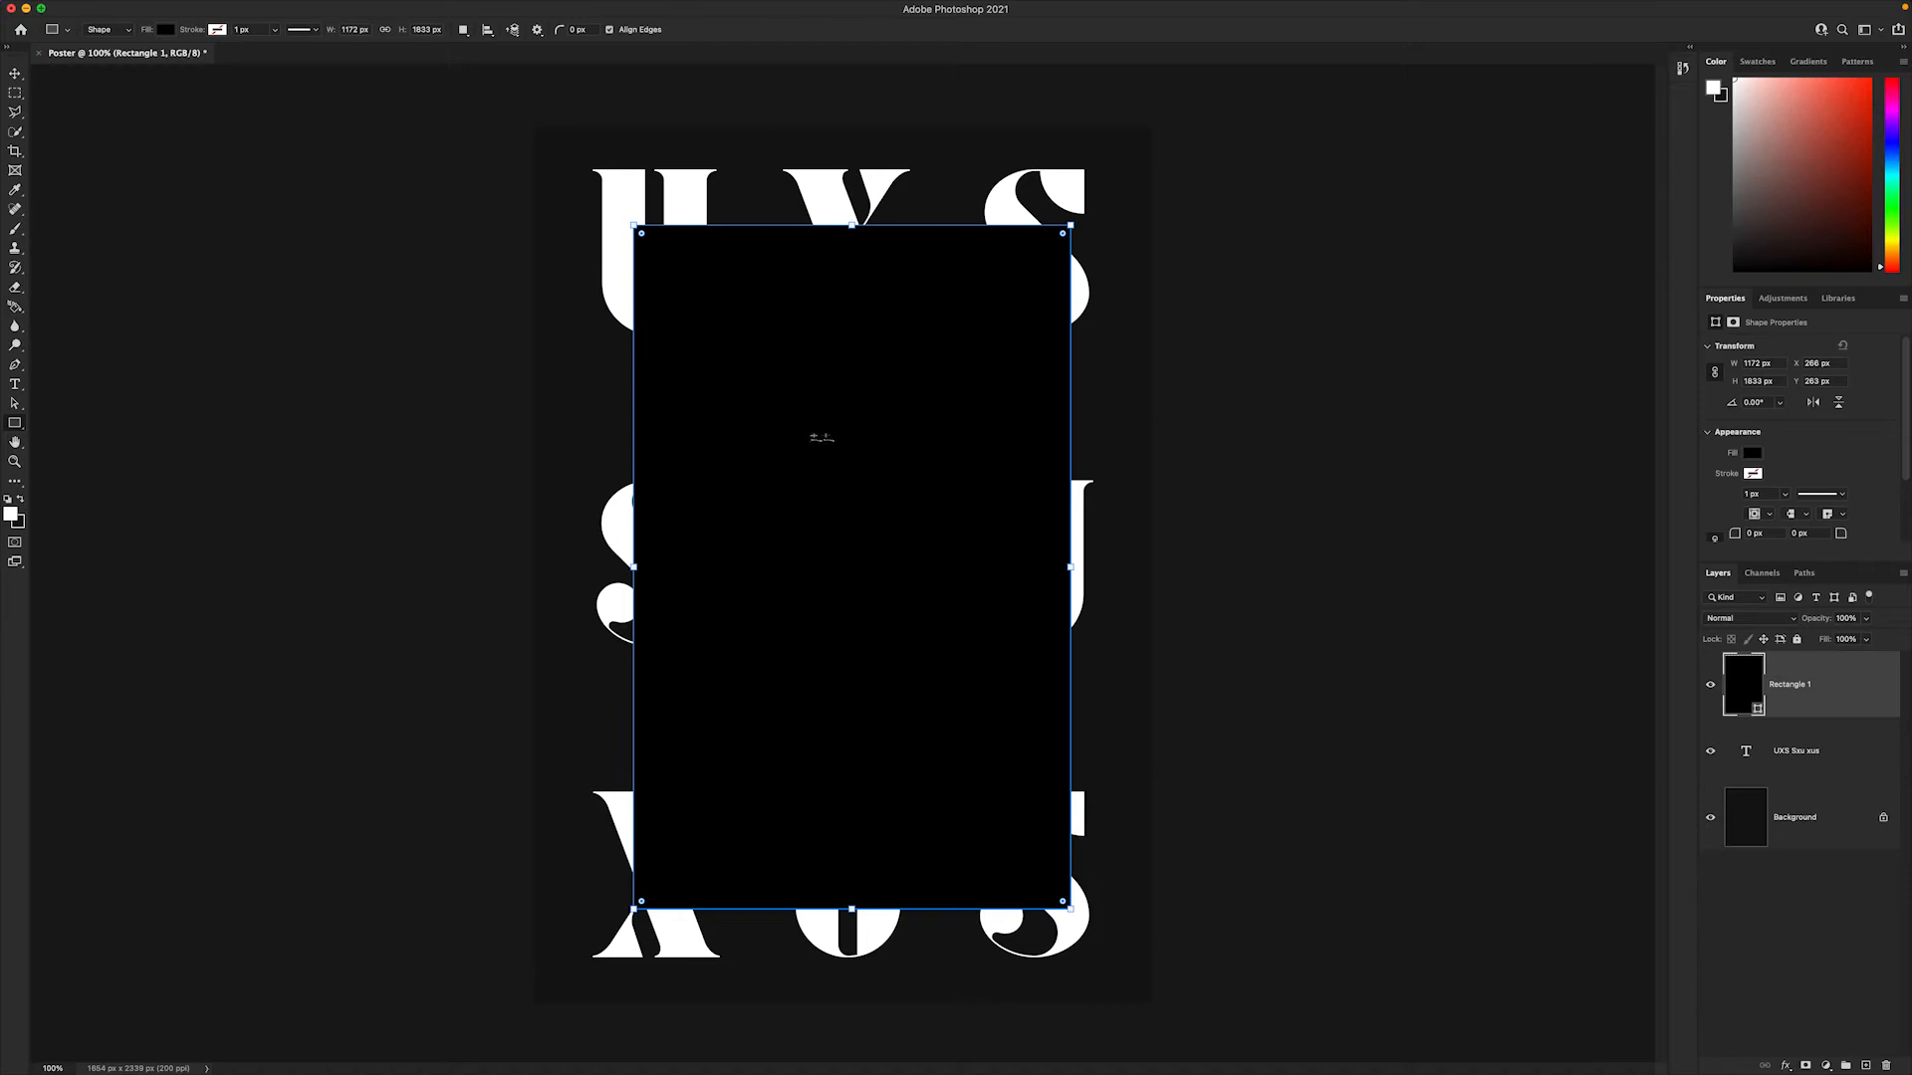
- Set up the Type tool with the Berg Inner Ornament Regular font at 14 pt
{"action": "left_click", "coordinate": [15, 386]}
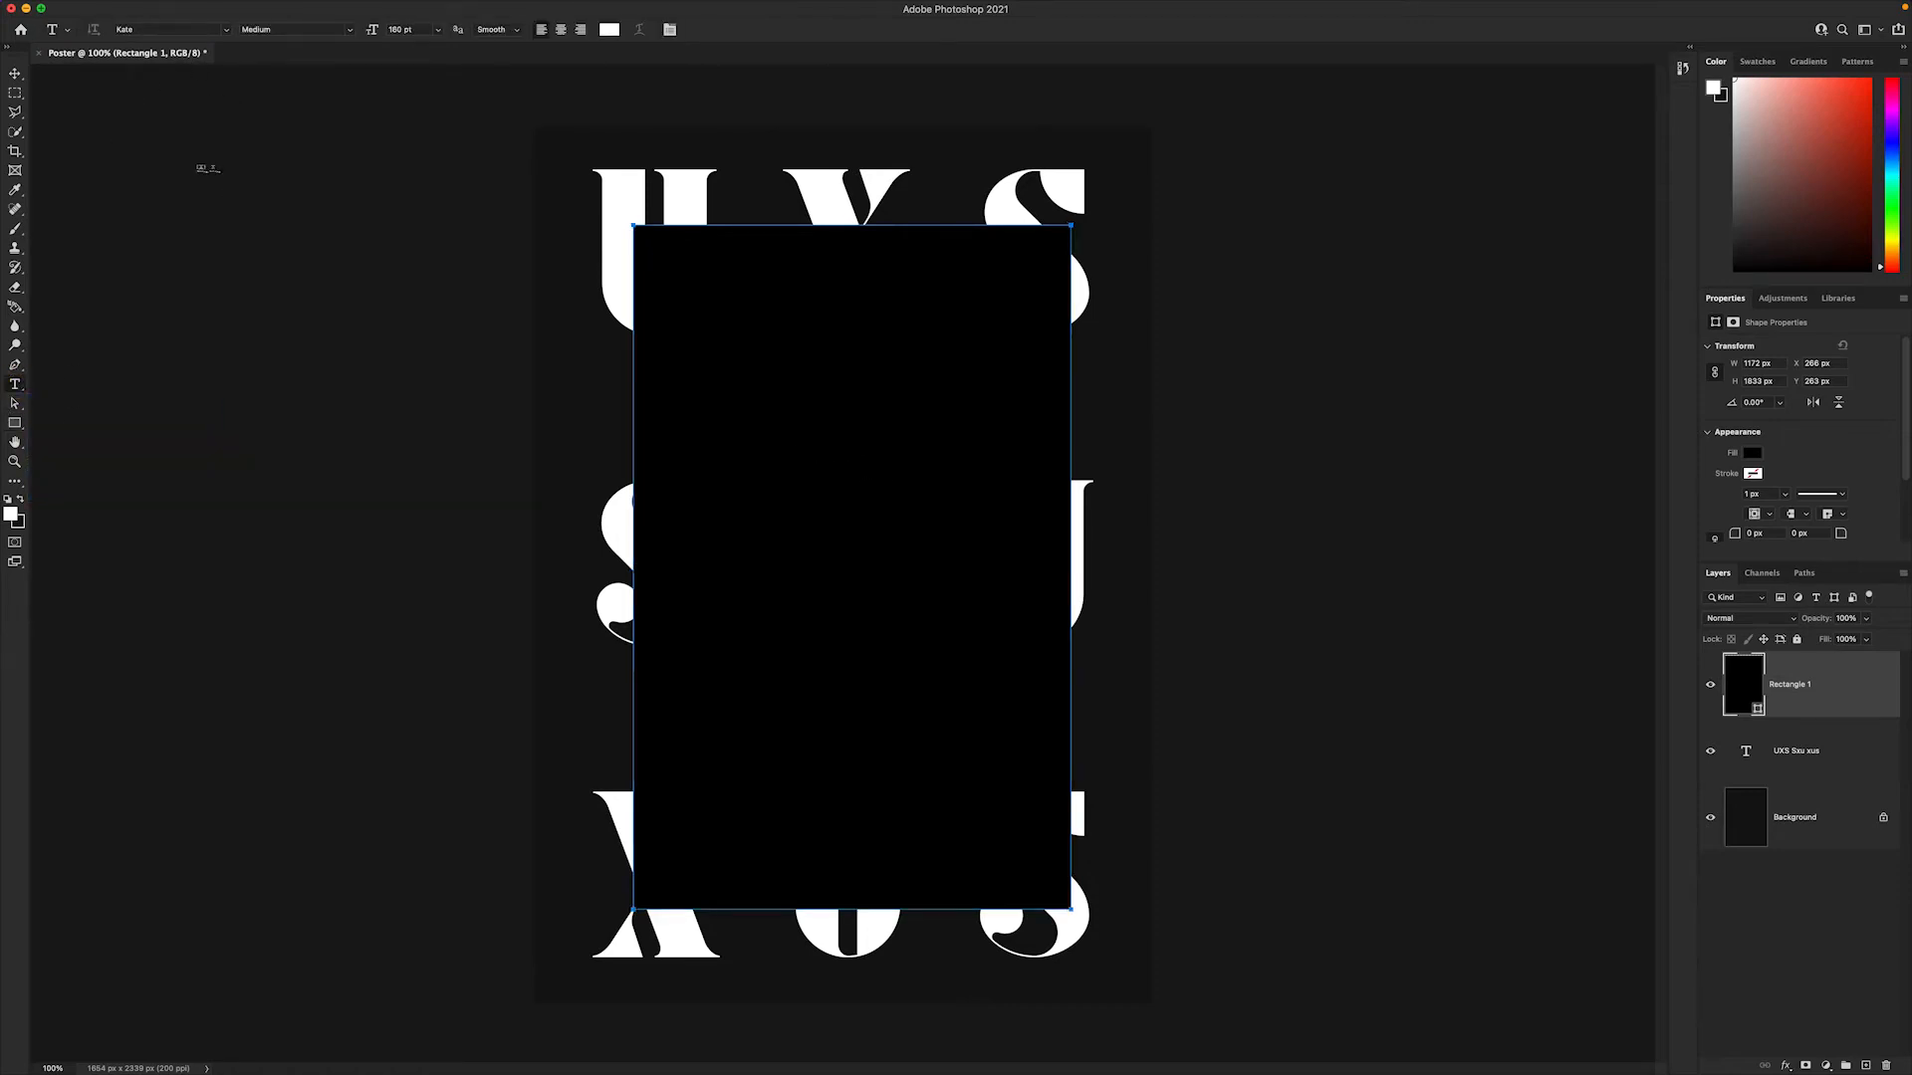
{"action": "left_click", "coordinate": [154, 27]}
{"action": "type", "text": "ber"}
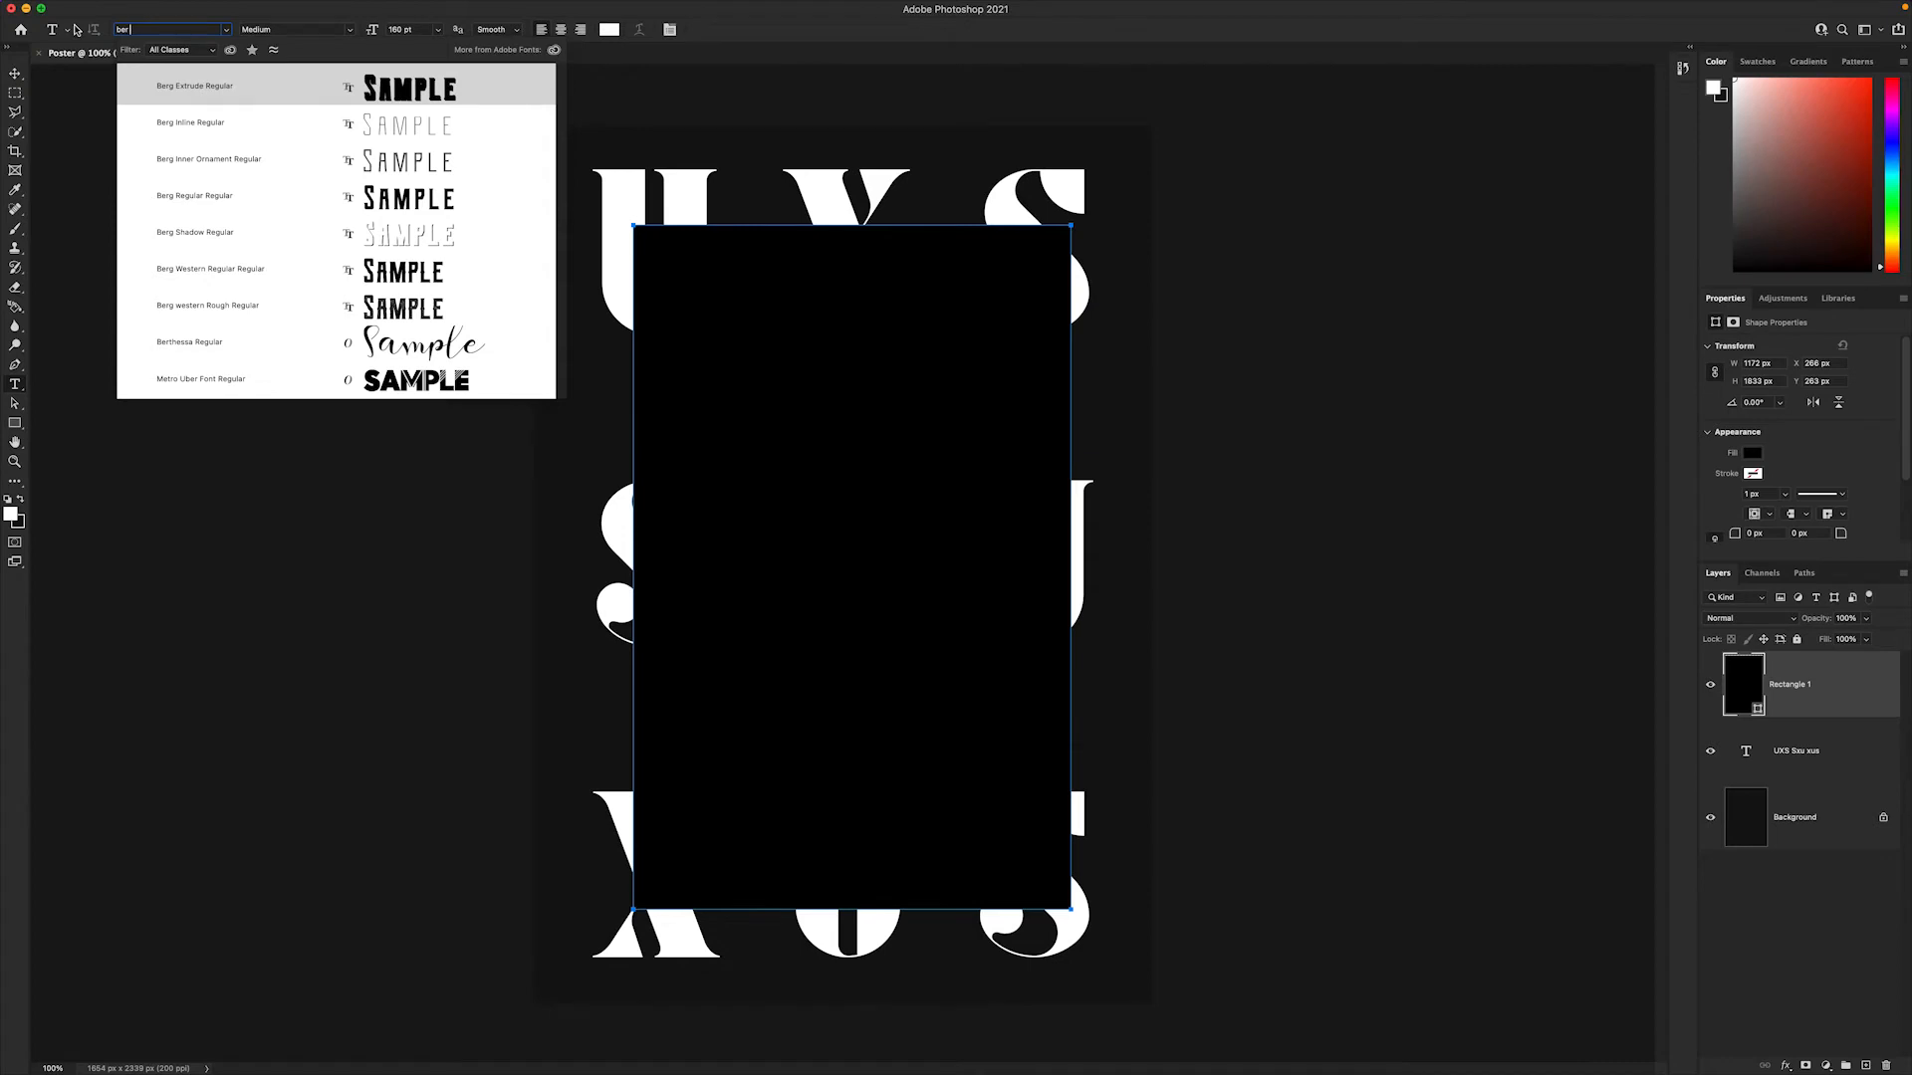
{"action": "type", "text": " i"}
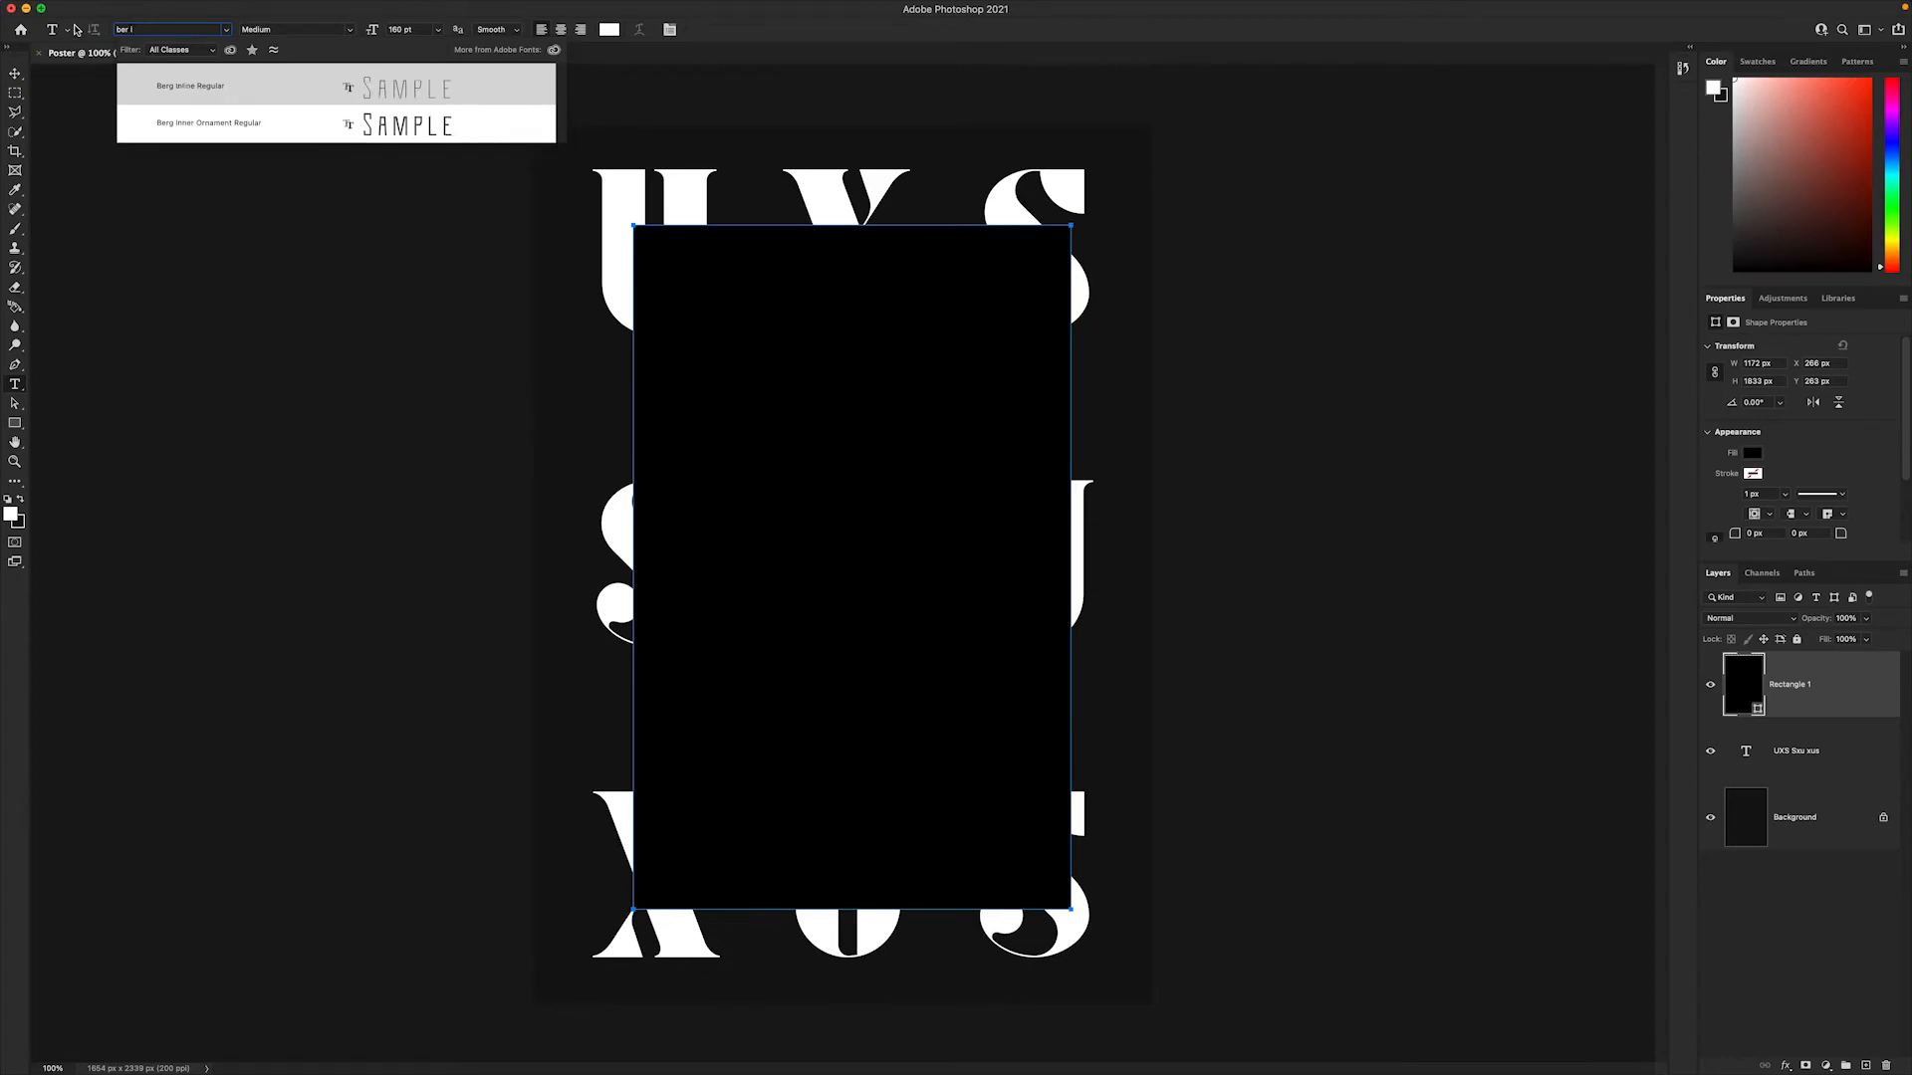
{"action": "left_click", "coordinate": [212, 123]}
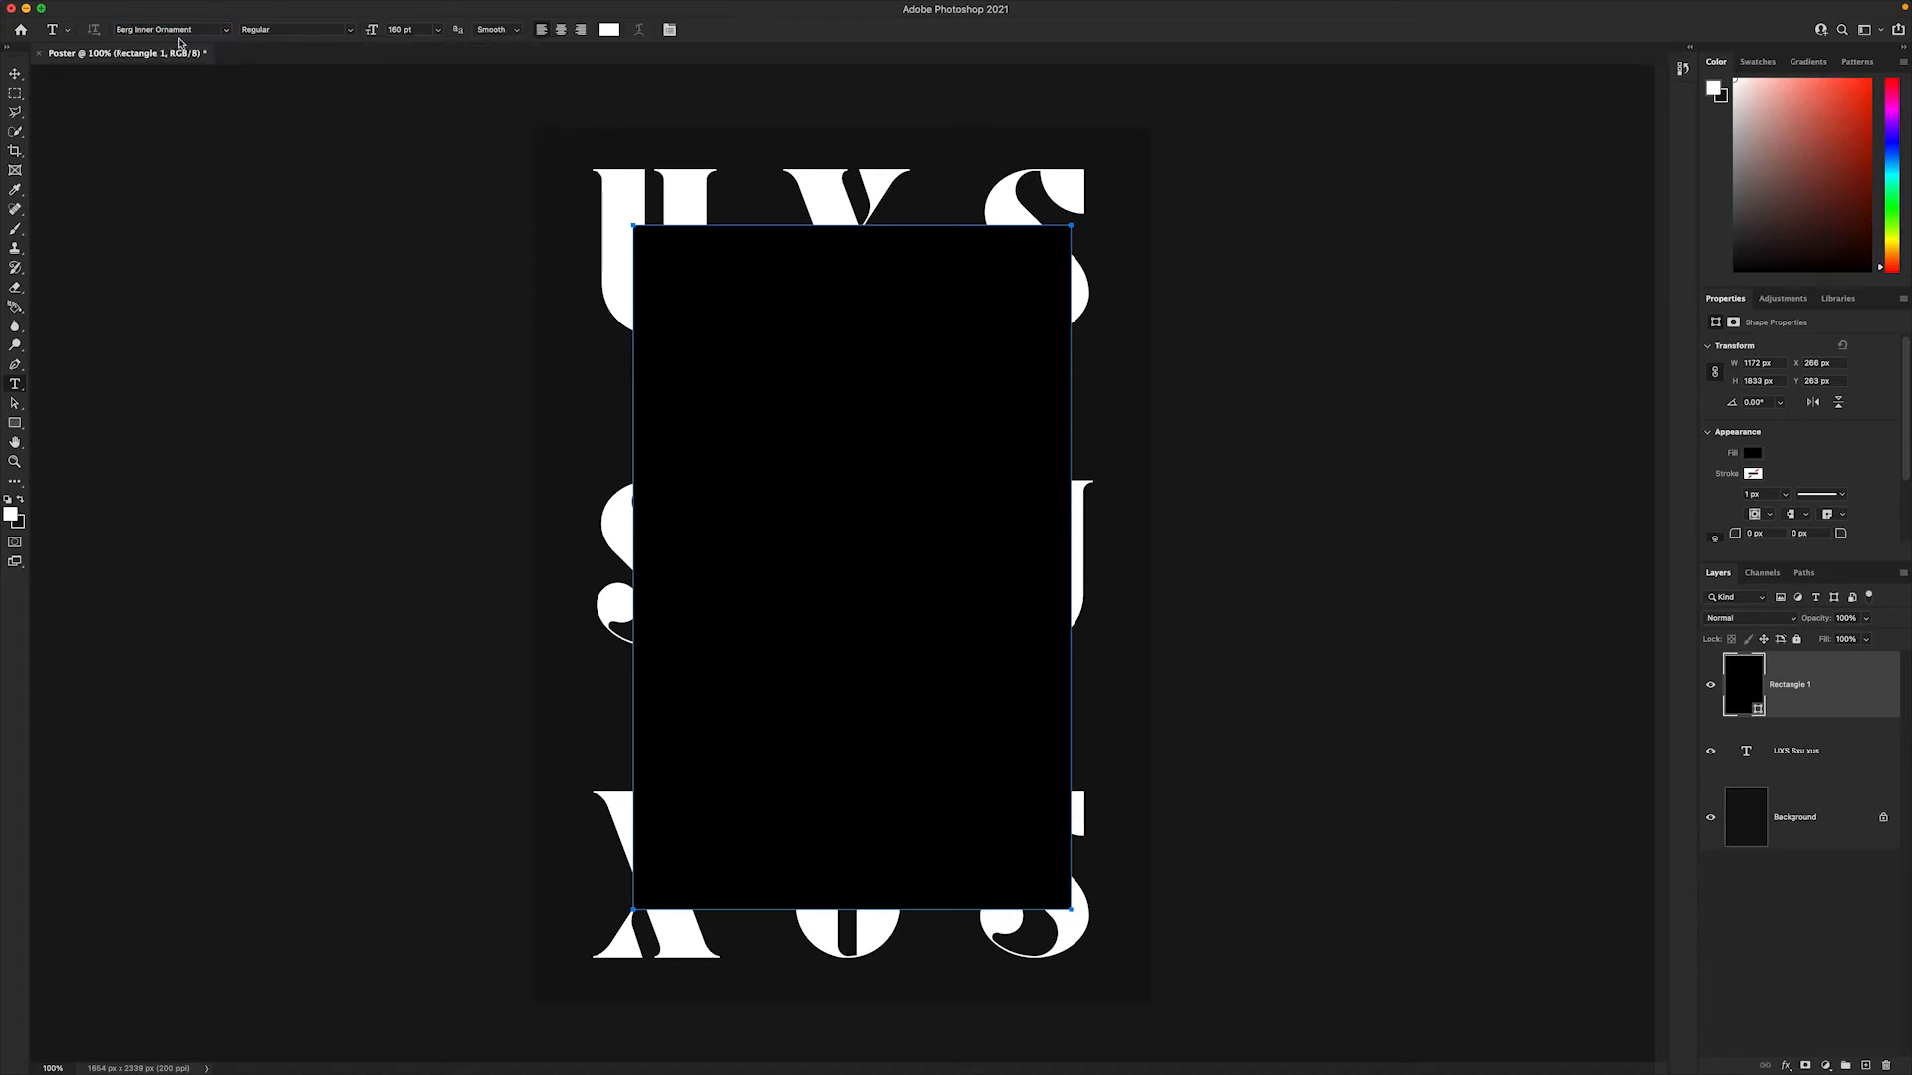
{"action": "left_click", "coordinate": [438, 29]}
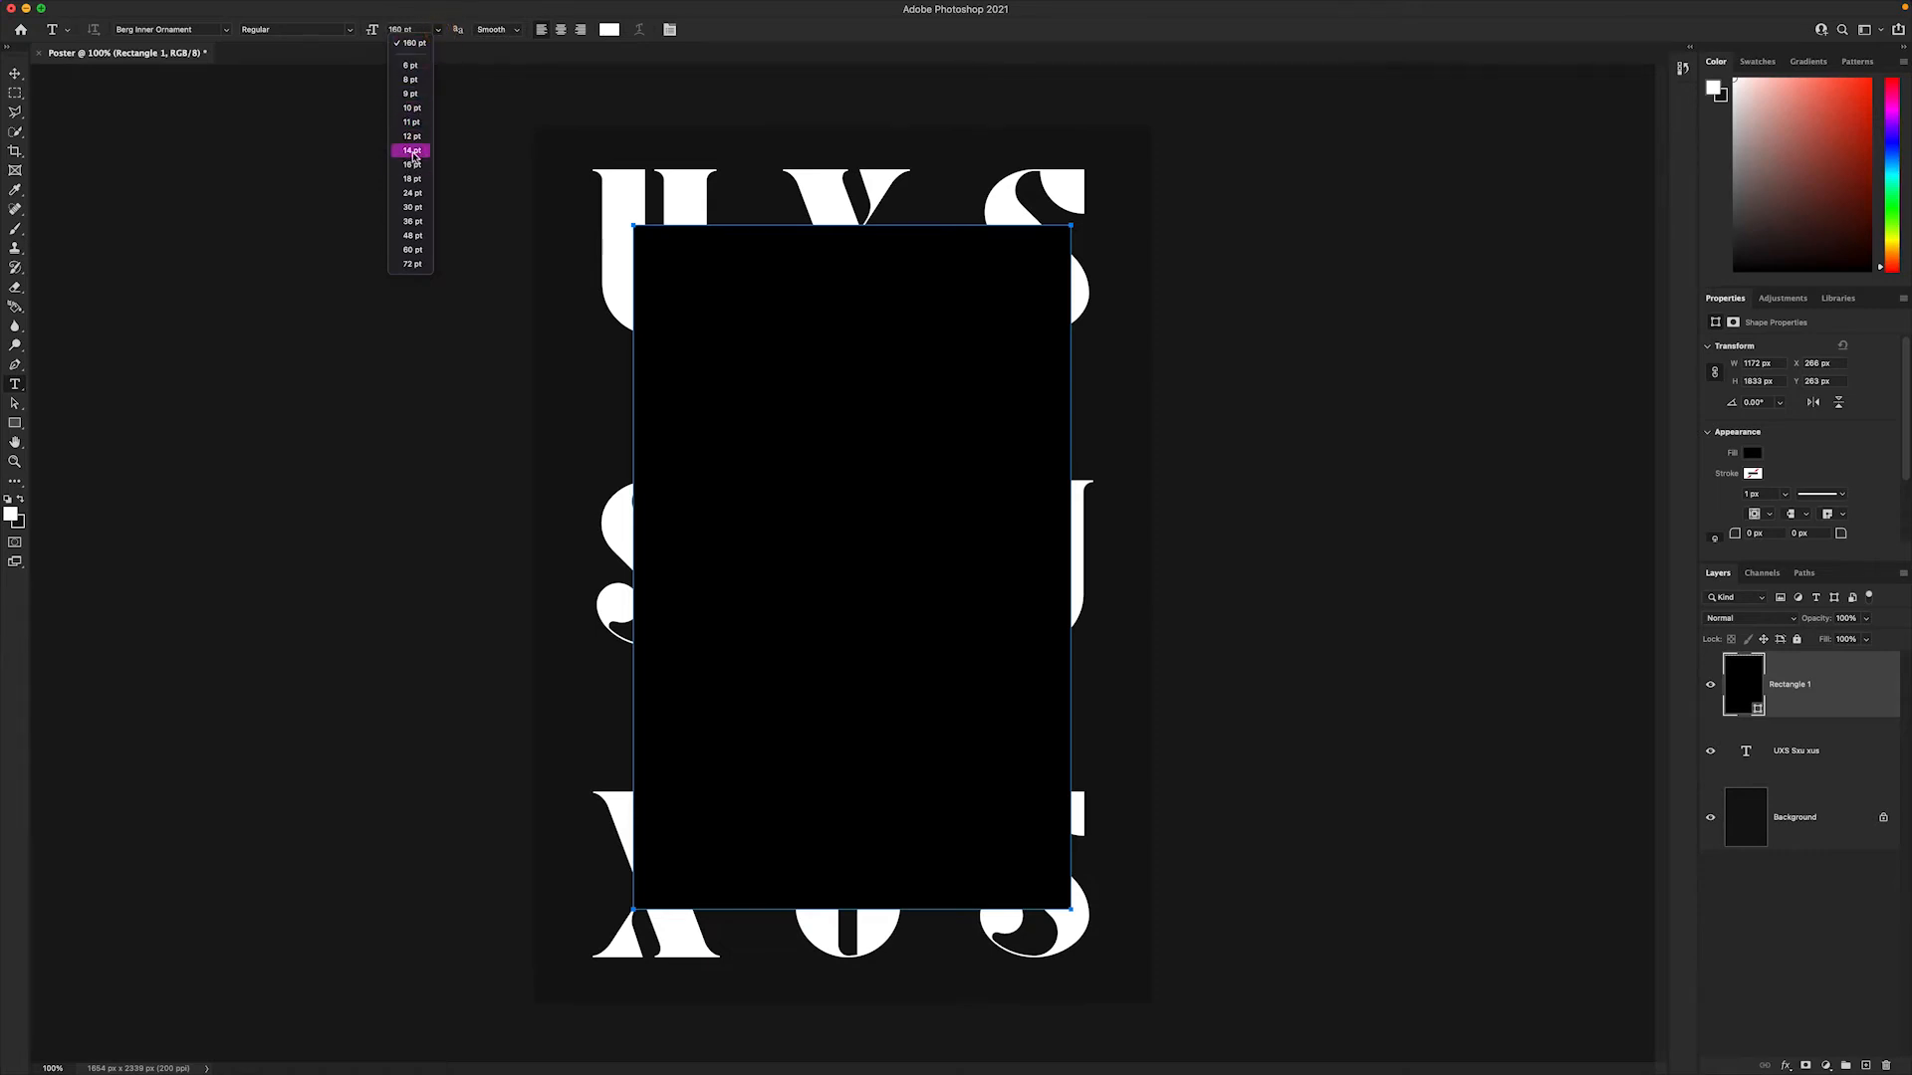
{"action": "left_click", "coordinate": [413, 150]}
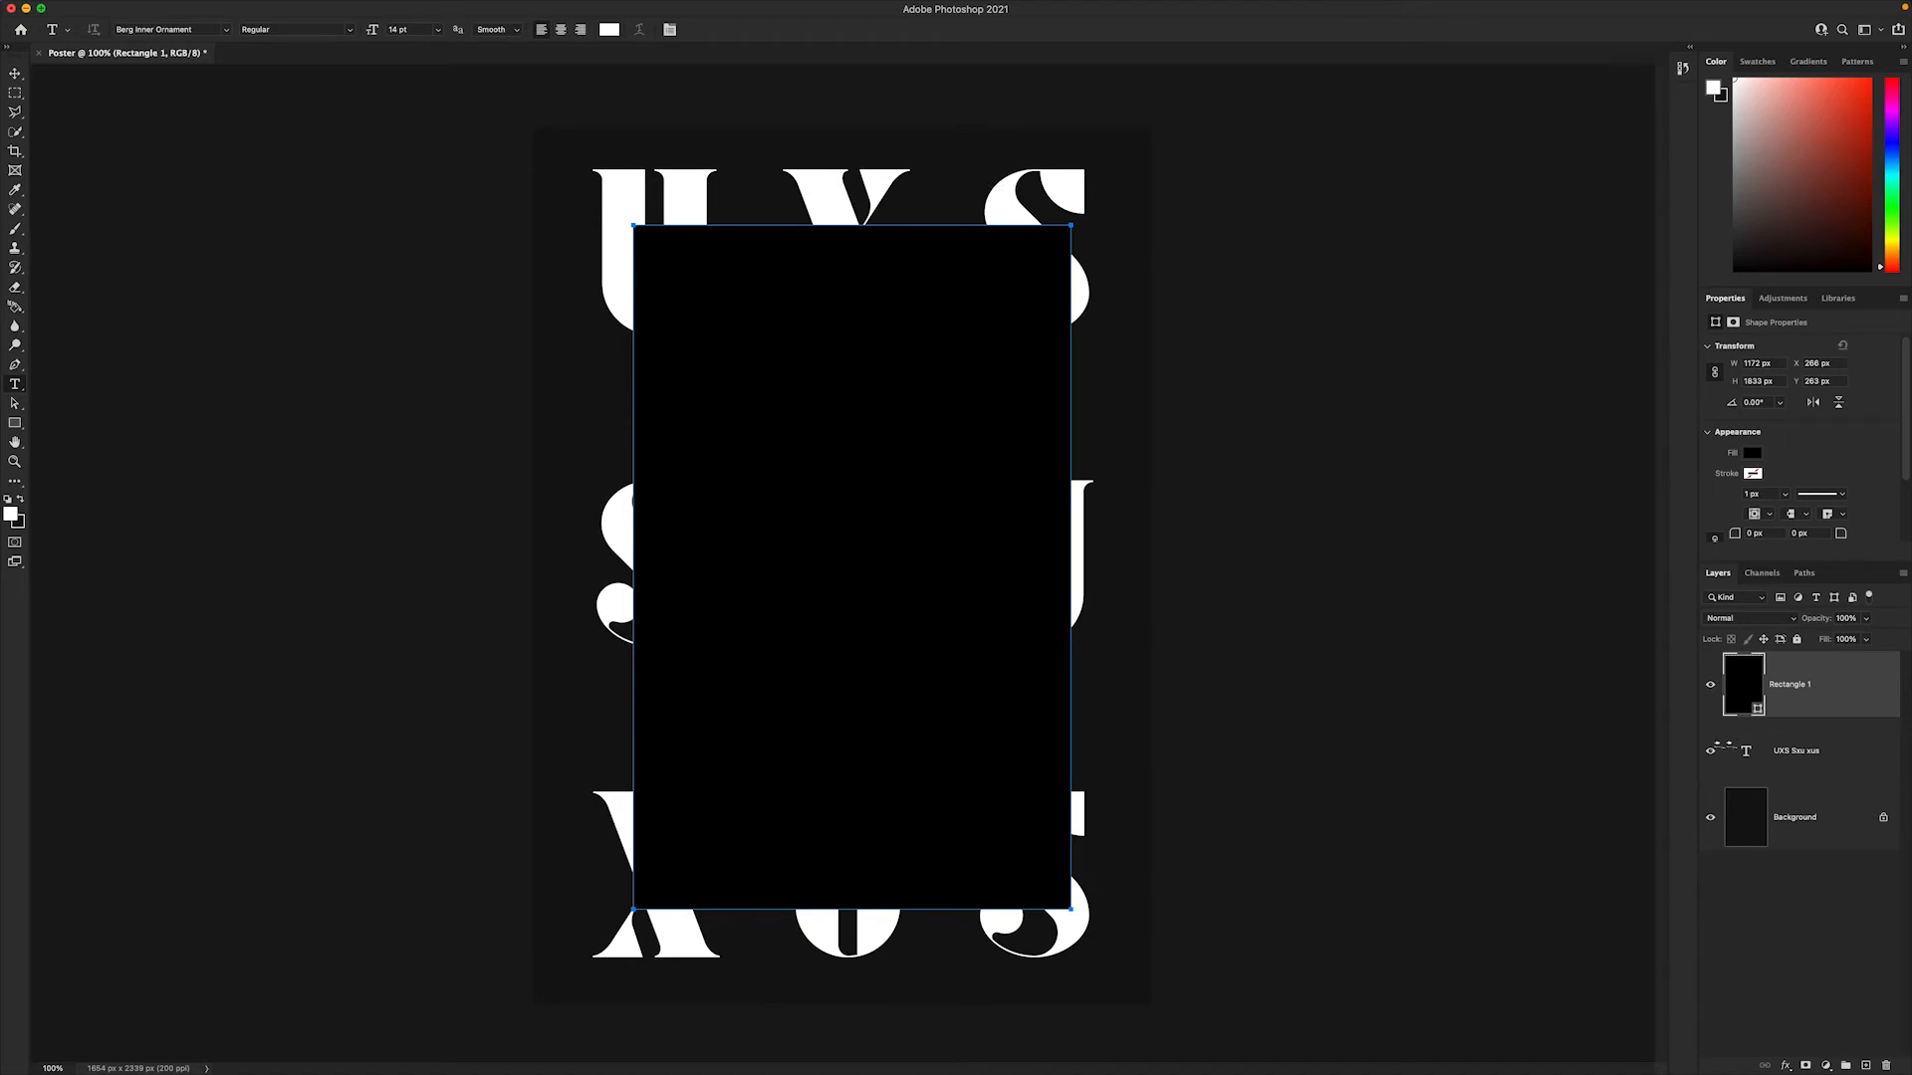
- Hide the large-letter text layer and add a four-line text above the rectangle reading DONT, KILL, MY and VIBE
{"action": "left_click", "coordinate": [1711, 749]}
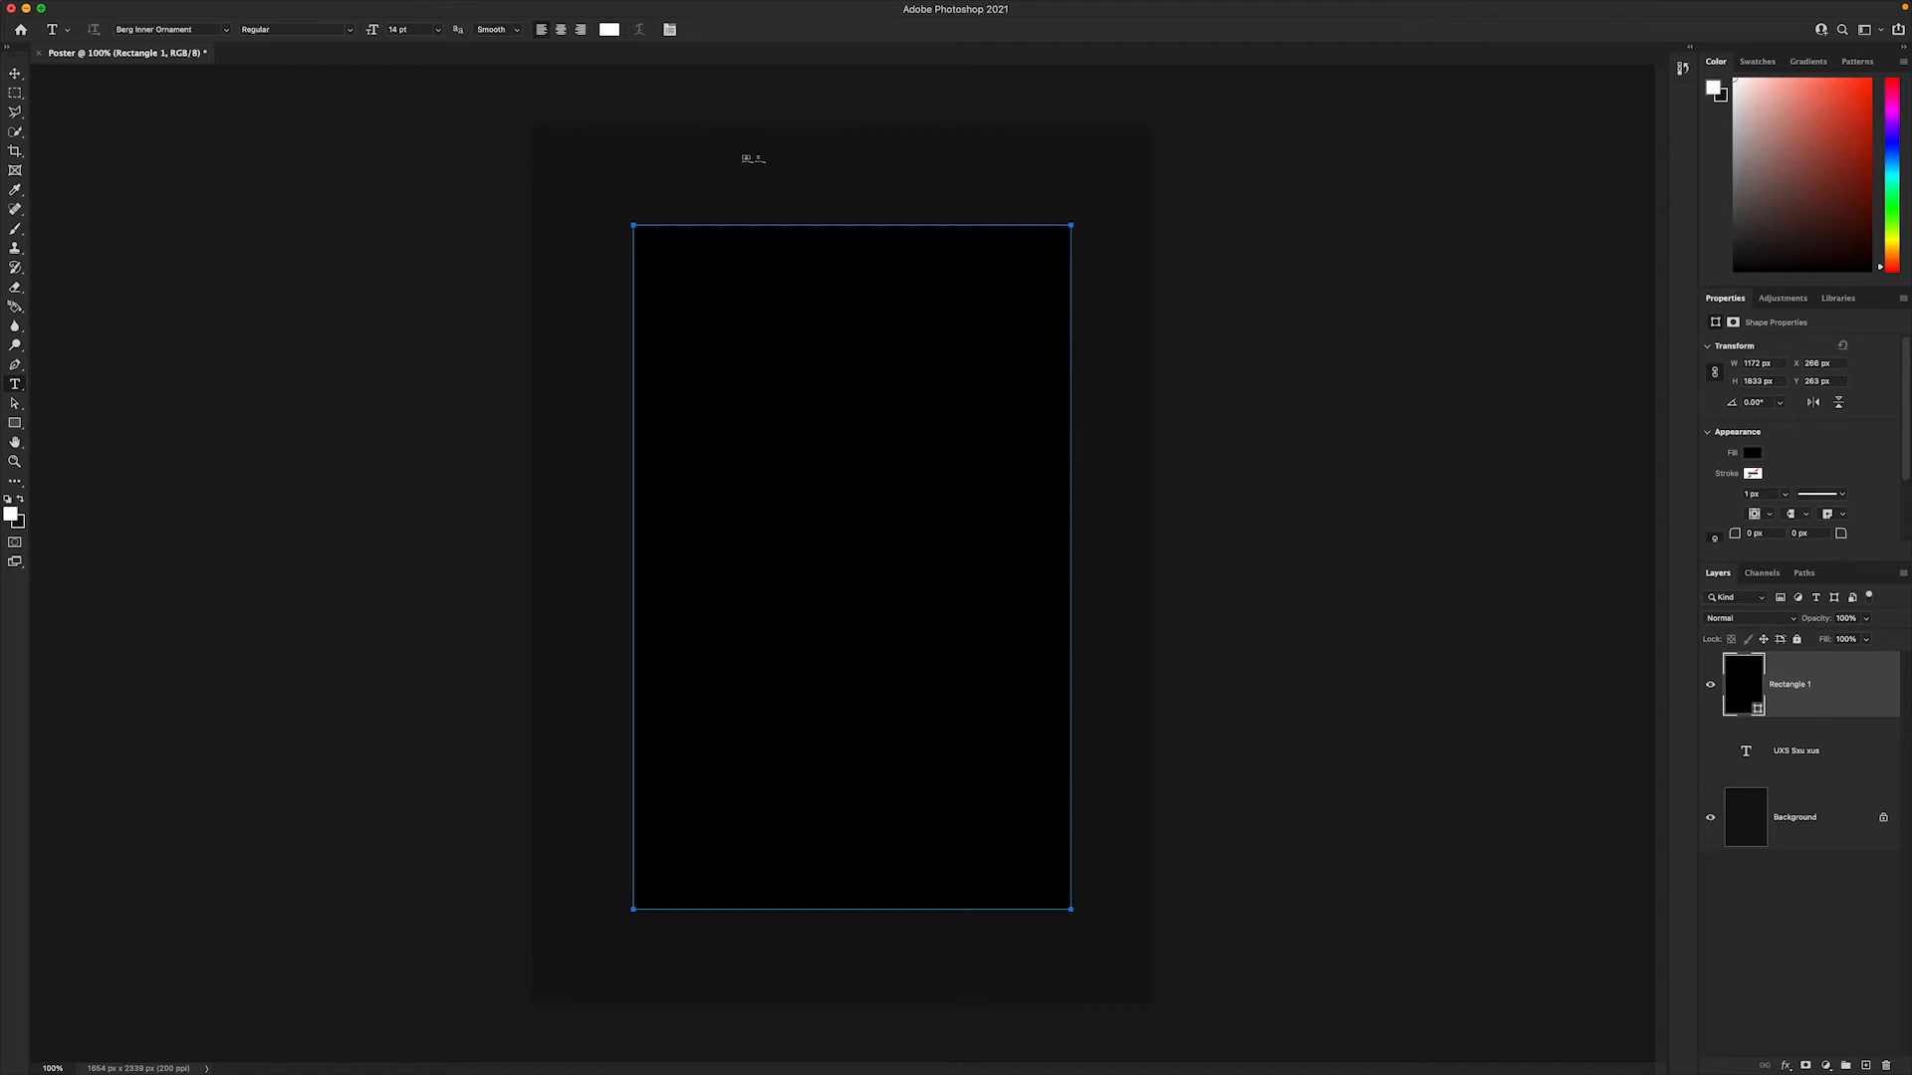
{"action": "left_click", "coordinate": [752, 159]}
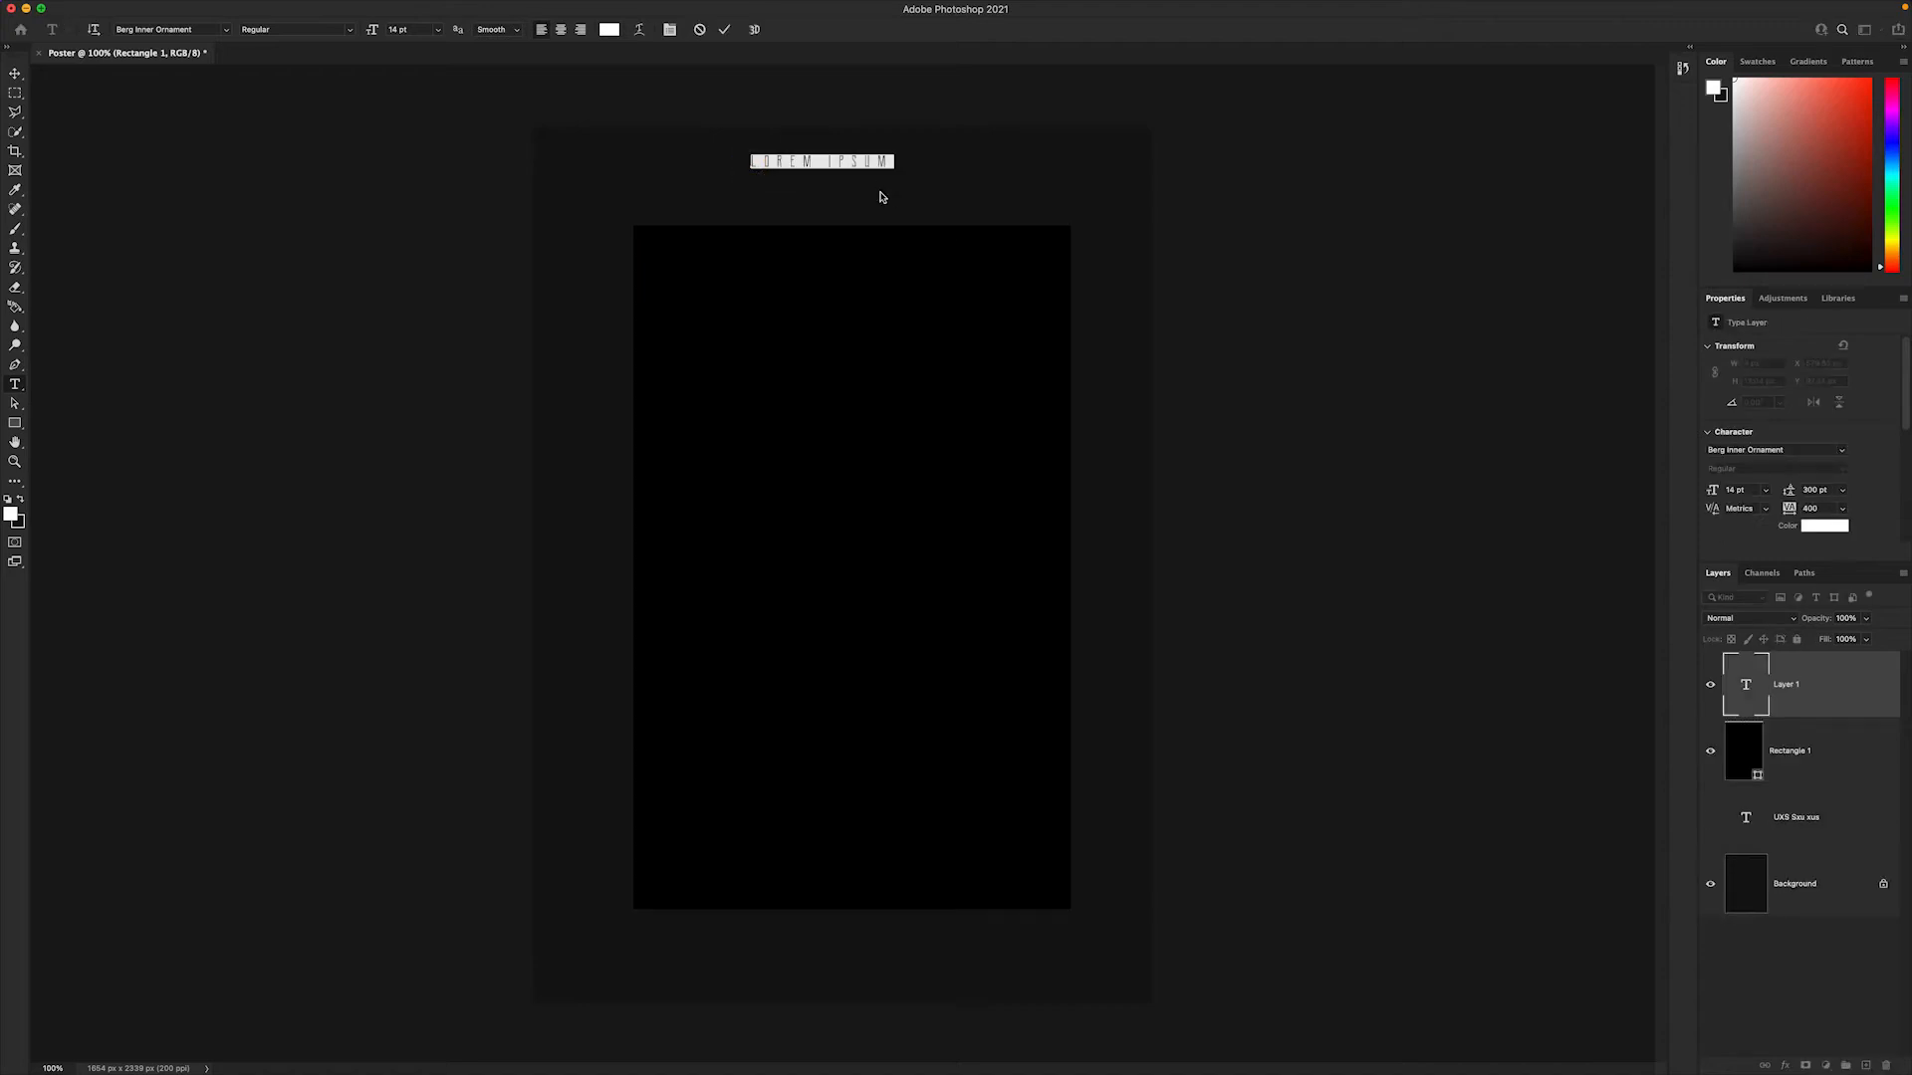
{"action": "type", "text": "DONI"}
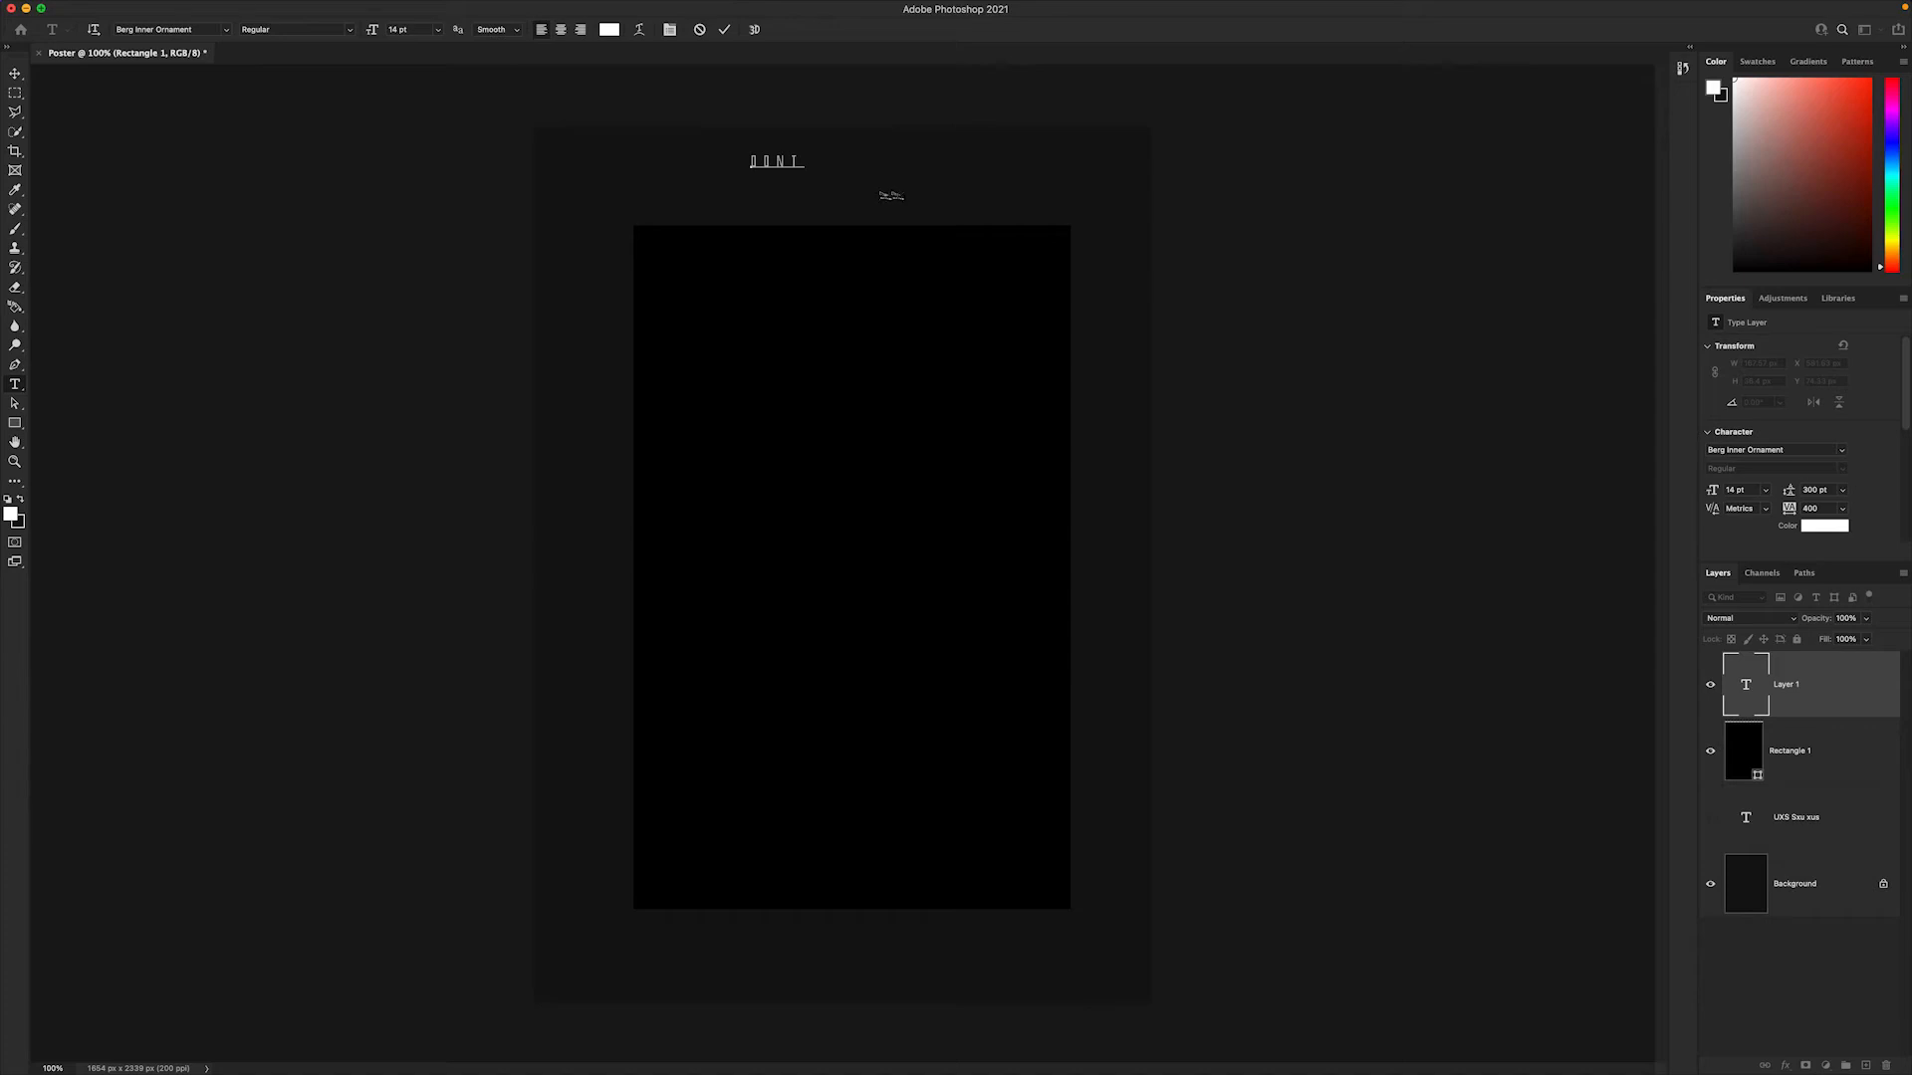
{"action": "type", "text": "KILL"}
{"action": "key", "text": "super"}
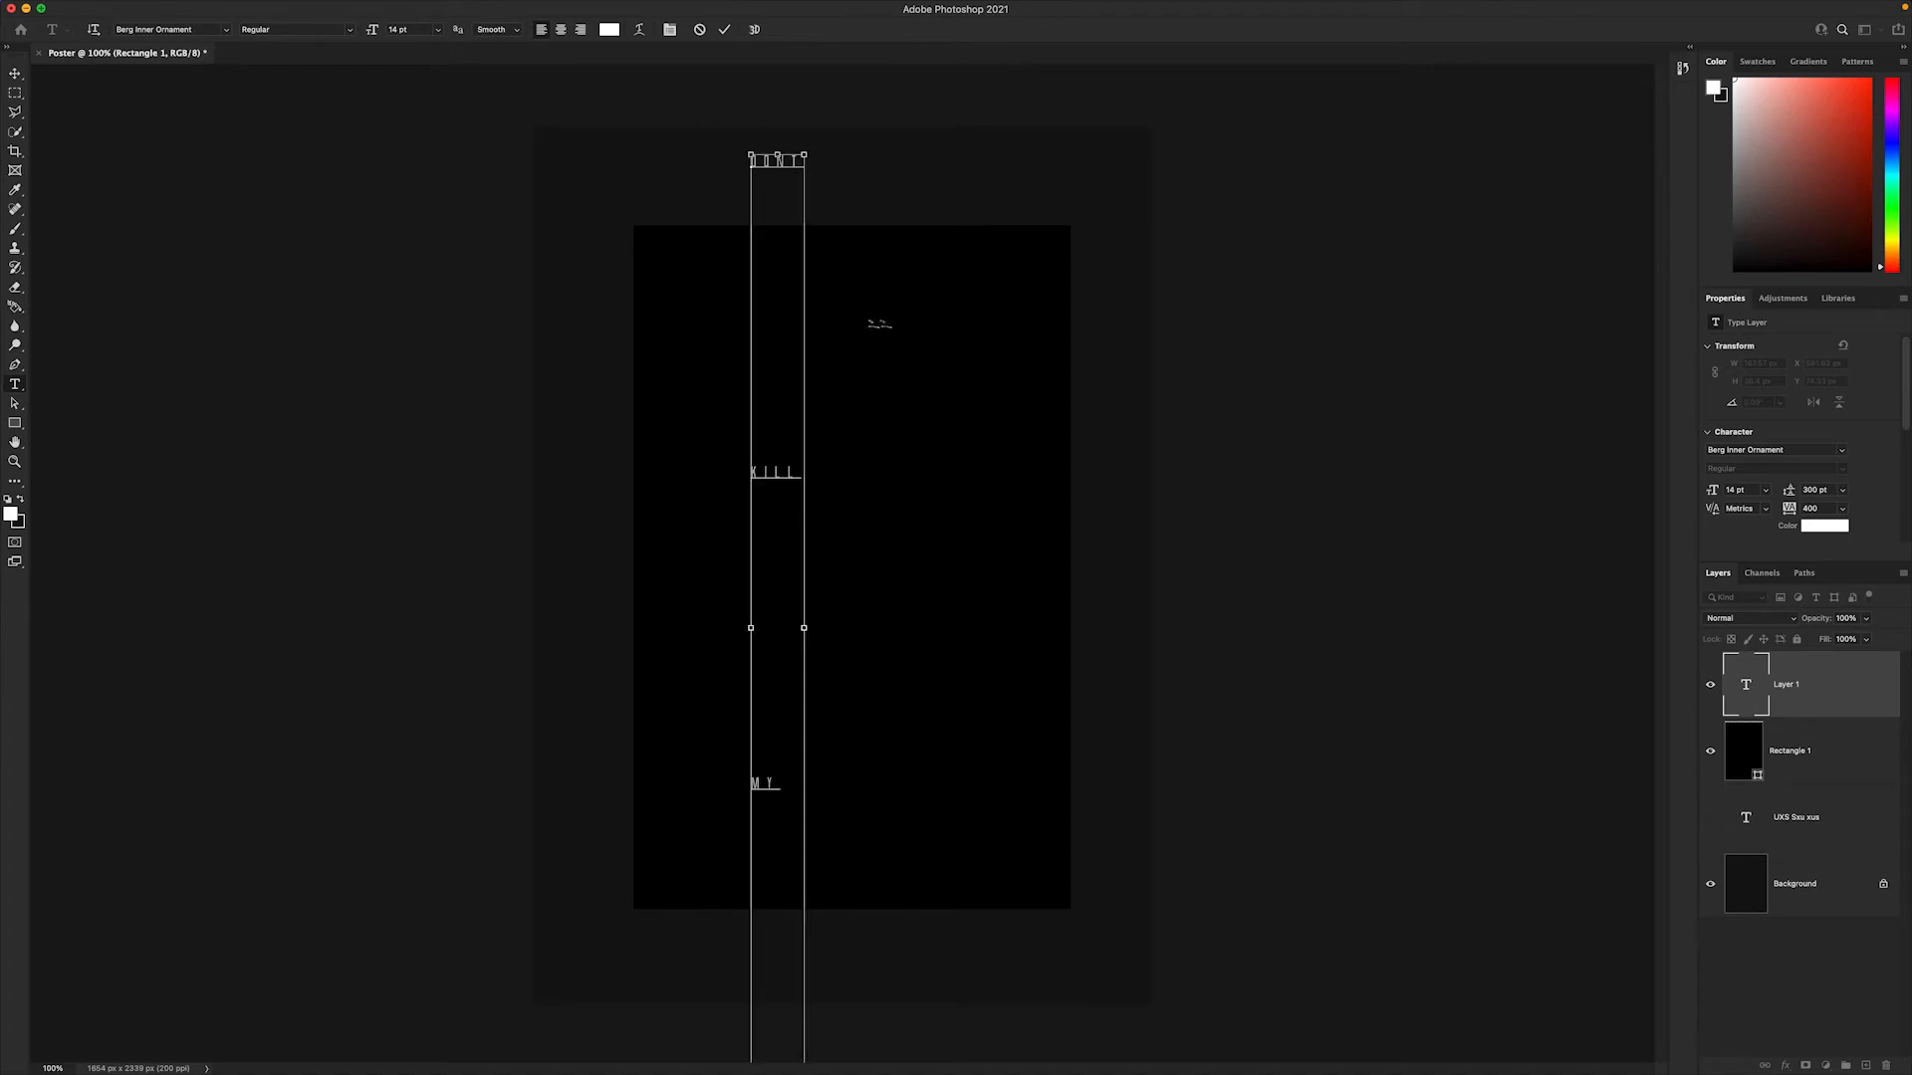
- Set the whole four-line text to Auto leading, 0 tracking and 100 pt size
{"action": "key", "text": "super+a"}
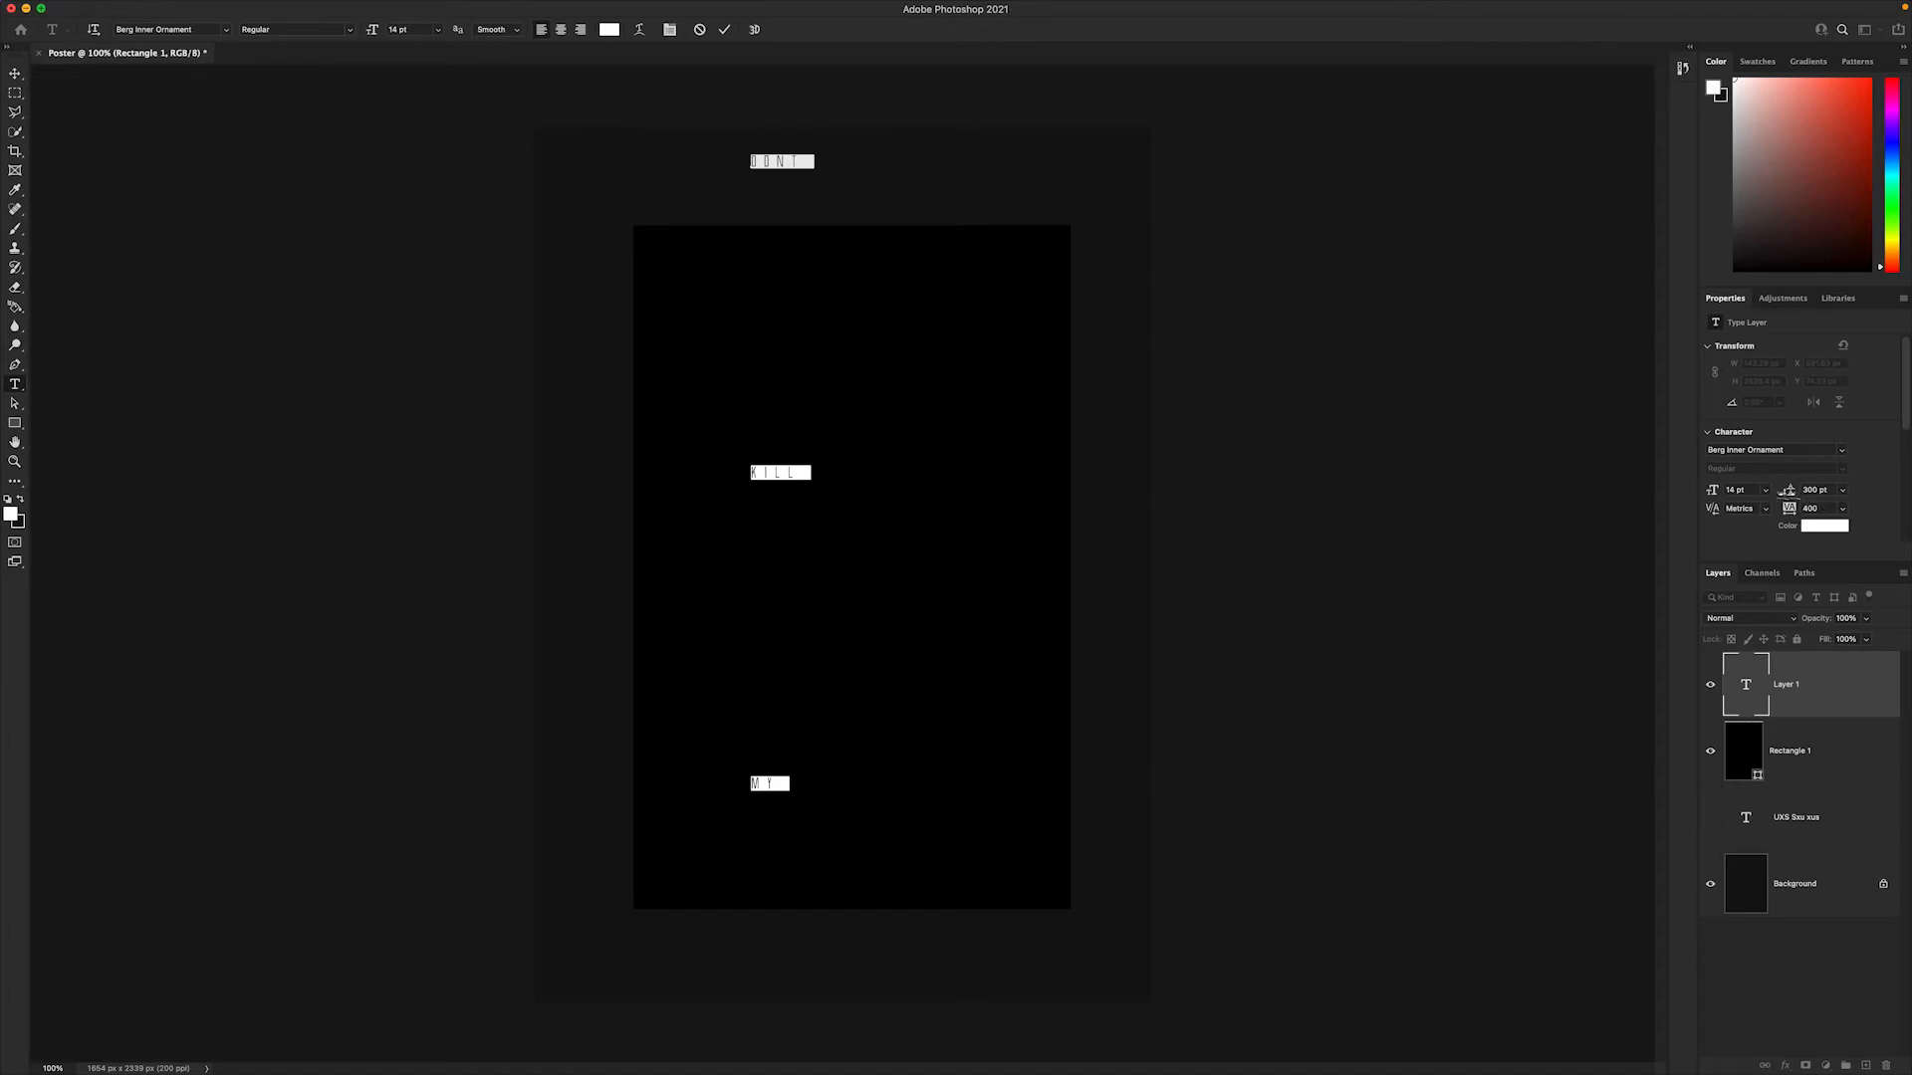
{"action": "left_click", "coordinate": [1843, 495]}
{"action": "left_click", "coordinate": [1818, 497]}
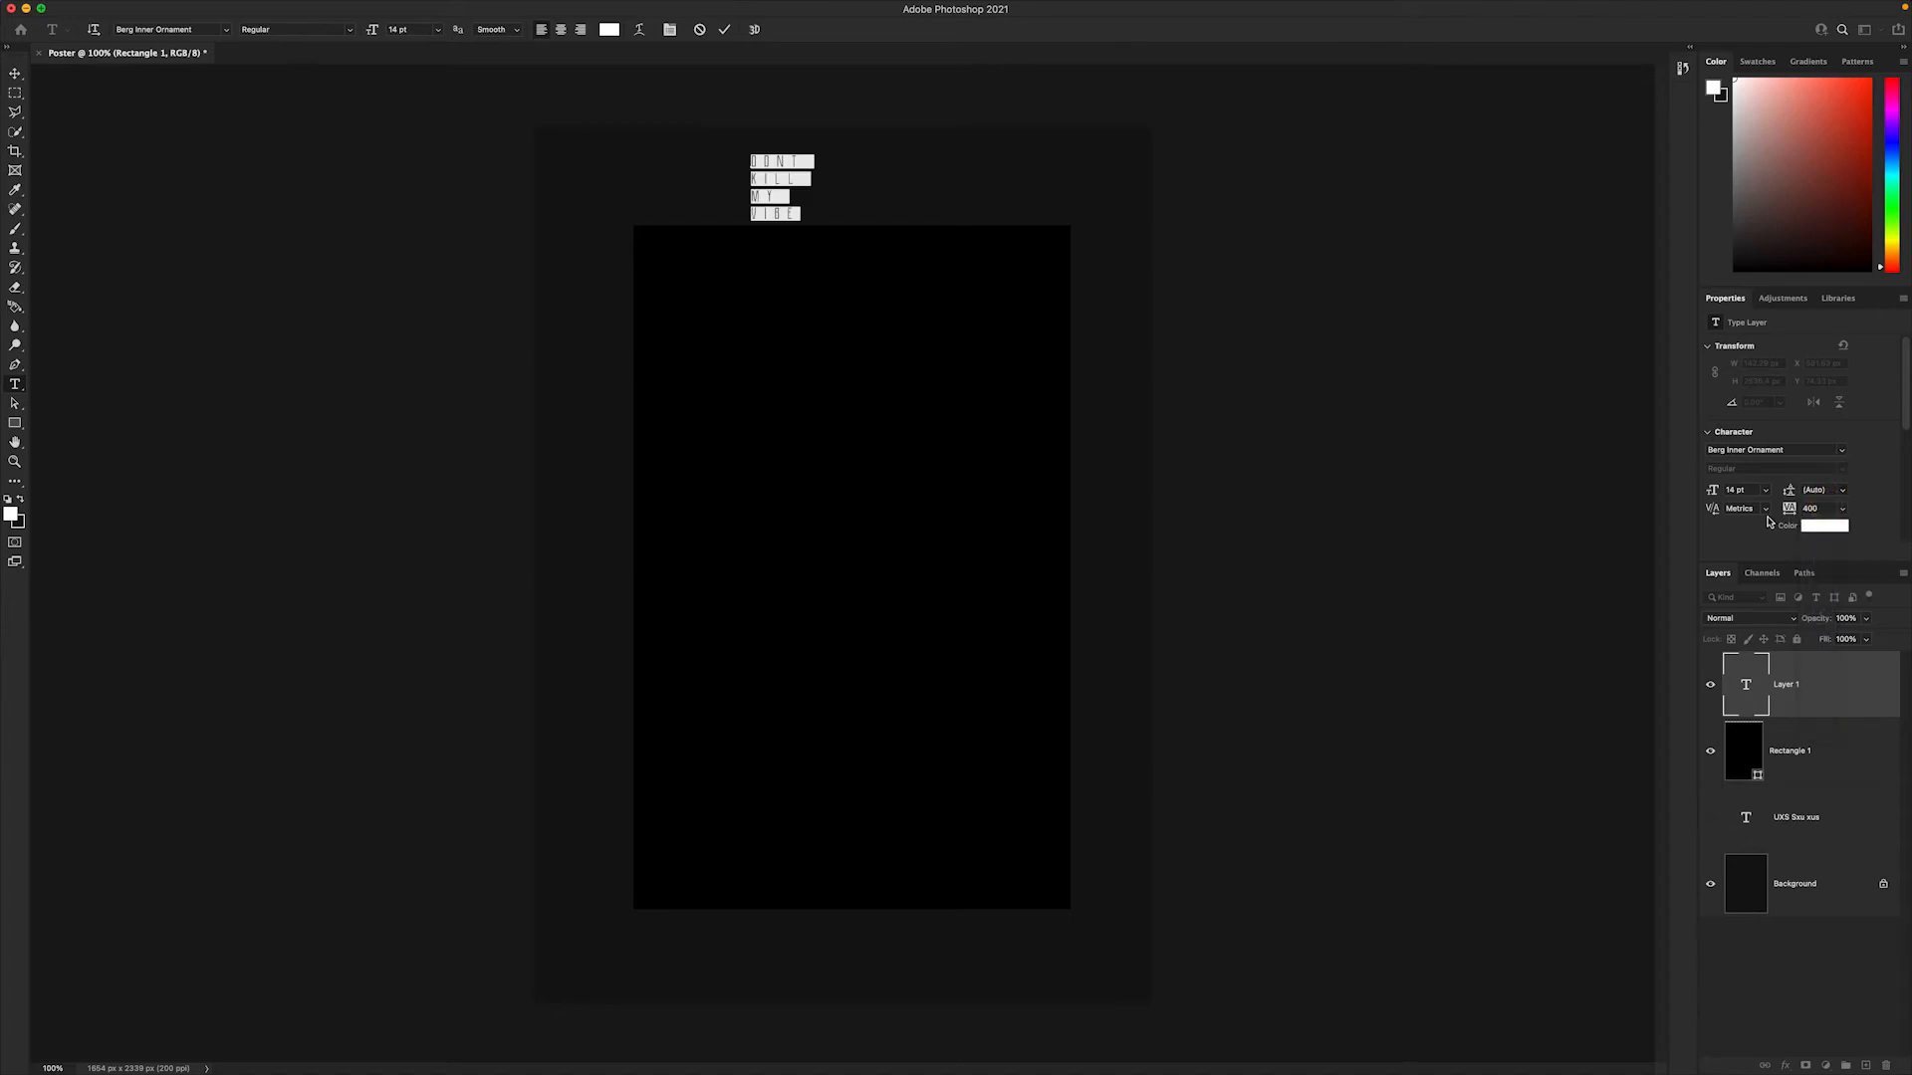
{"action": "left_click", "coordinate": [1843, 509]}
{"action": "left_click", "coordinate": [1810, 610]}
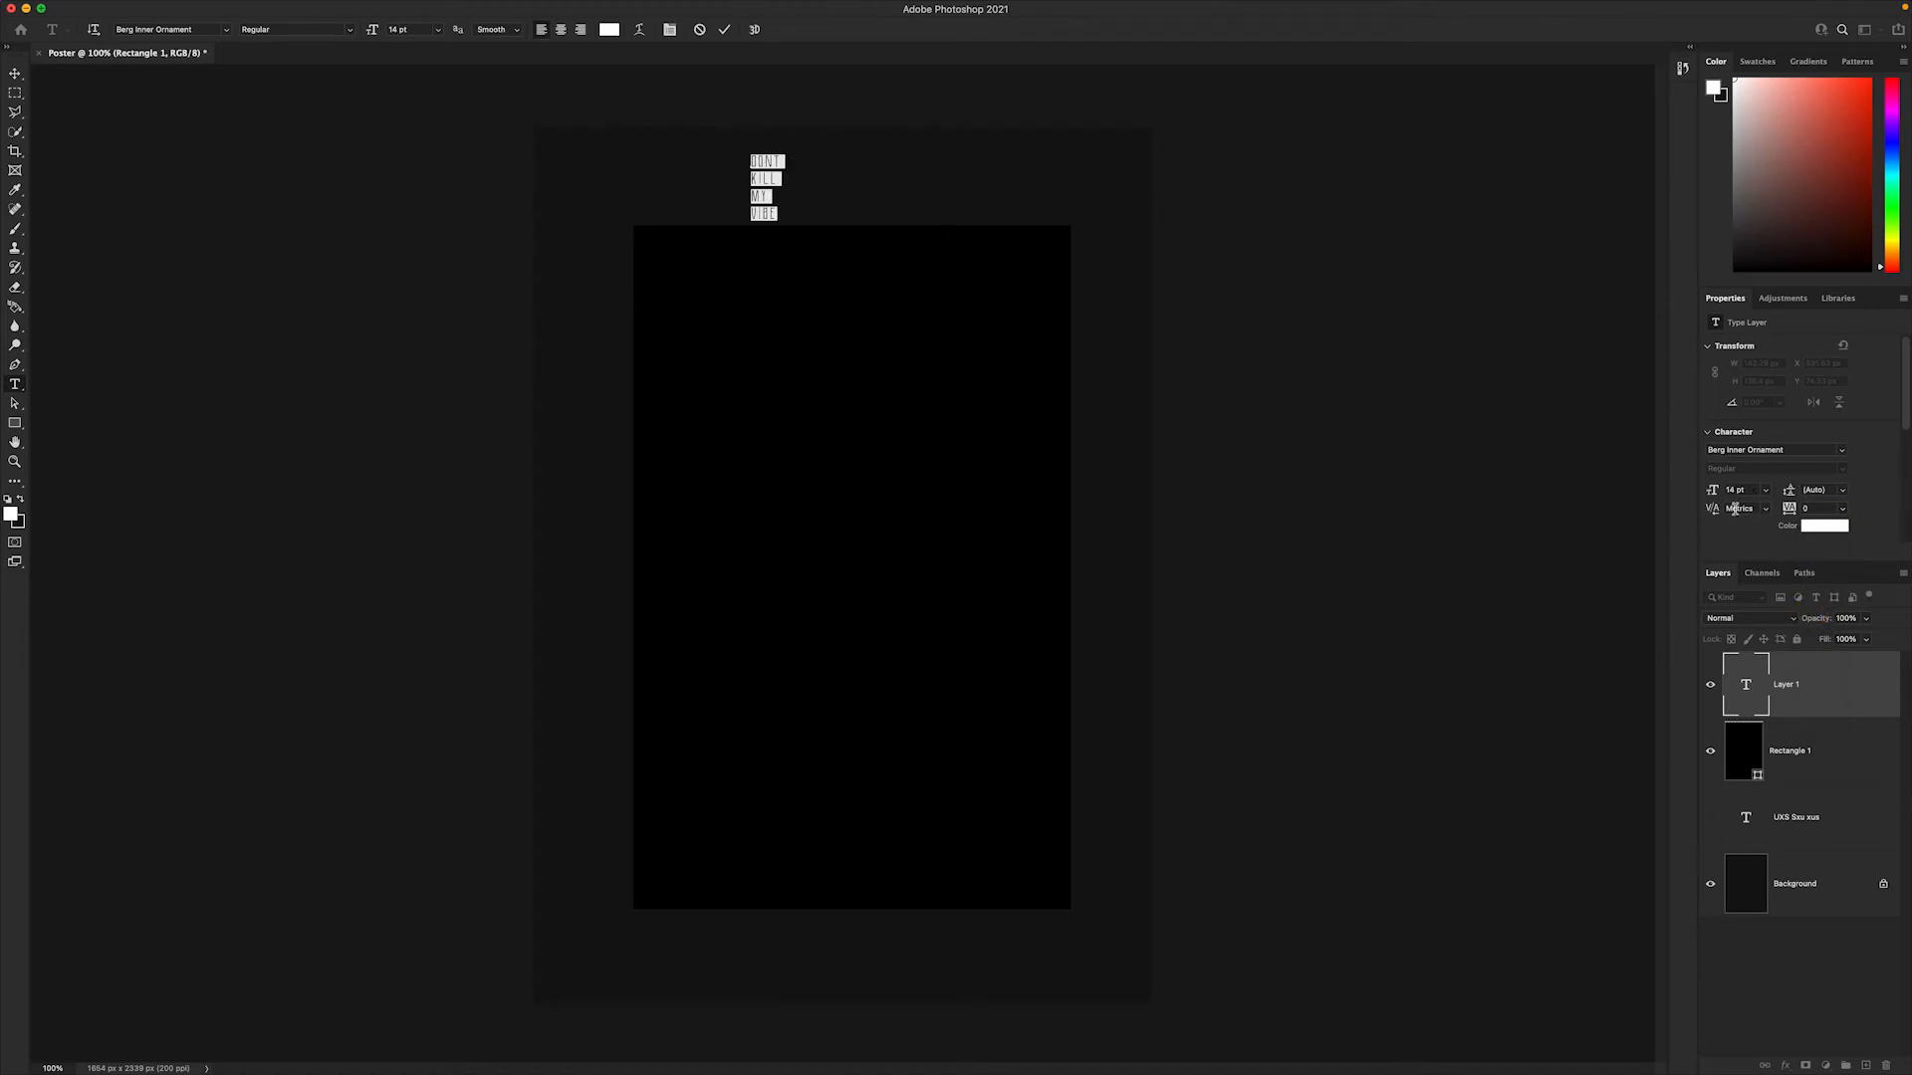
{"action": "left_click_drag", "start_coordinate": [1712, 490], "coordinate": [1774, 489]}
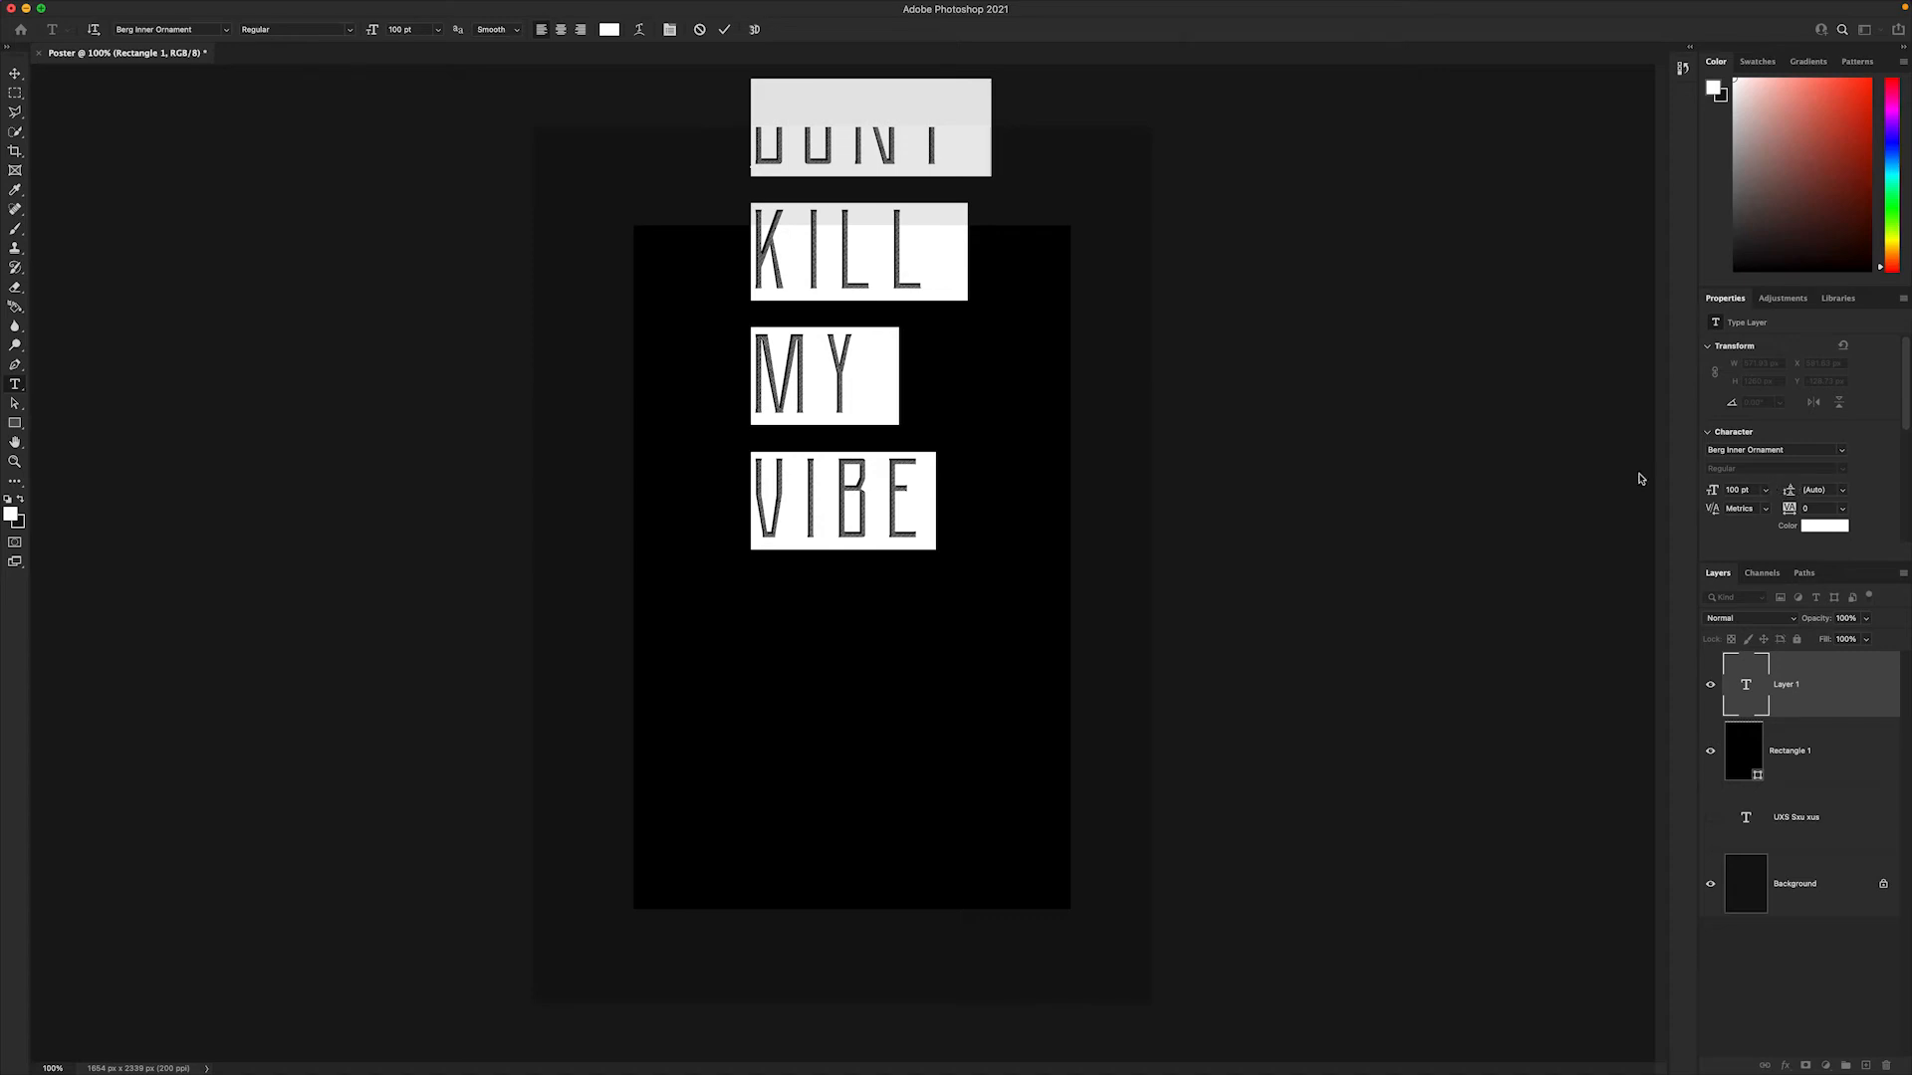
- Move the DONT KILL MY VIBE text onto the middle of the black rectangle and tighten its leading to 91 pt
{"action": "left_click", "coordinate": [15, 74]}
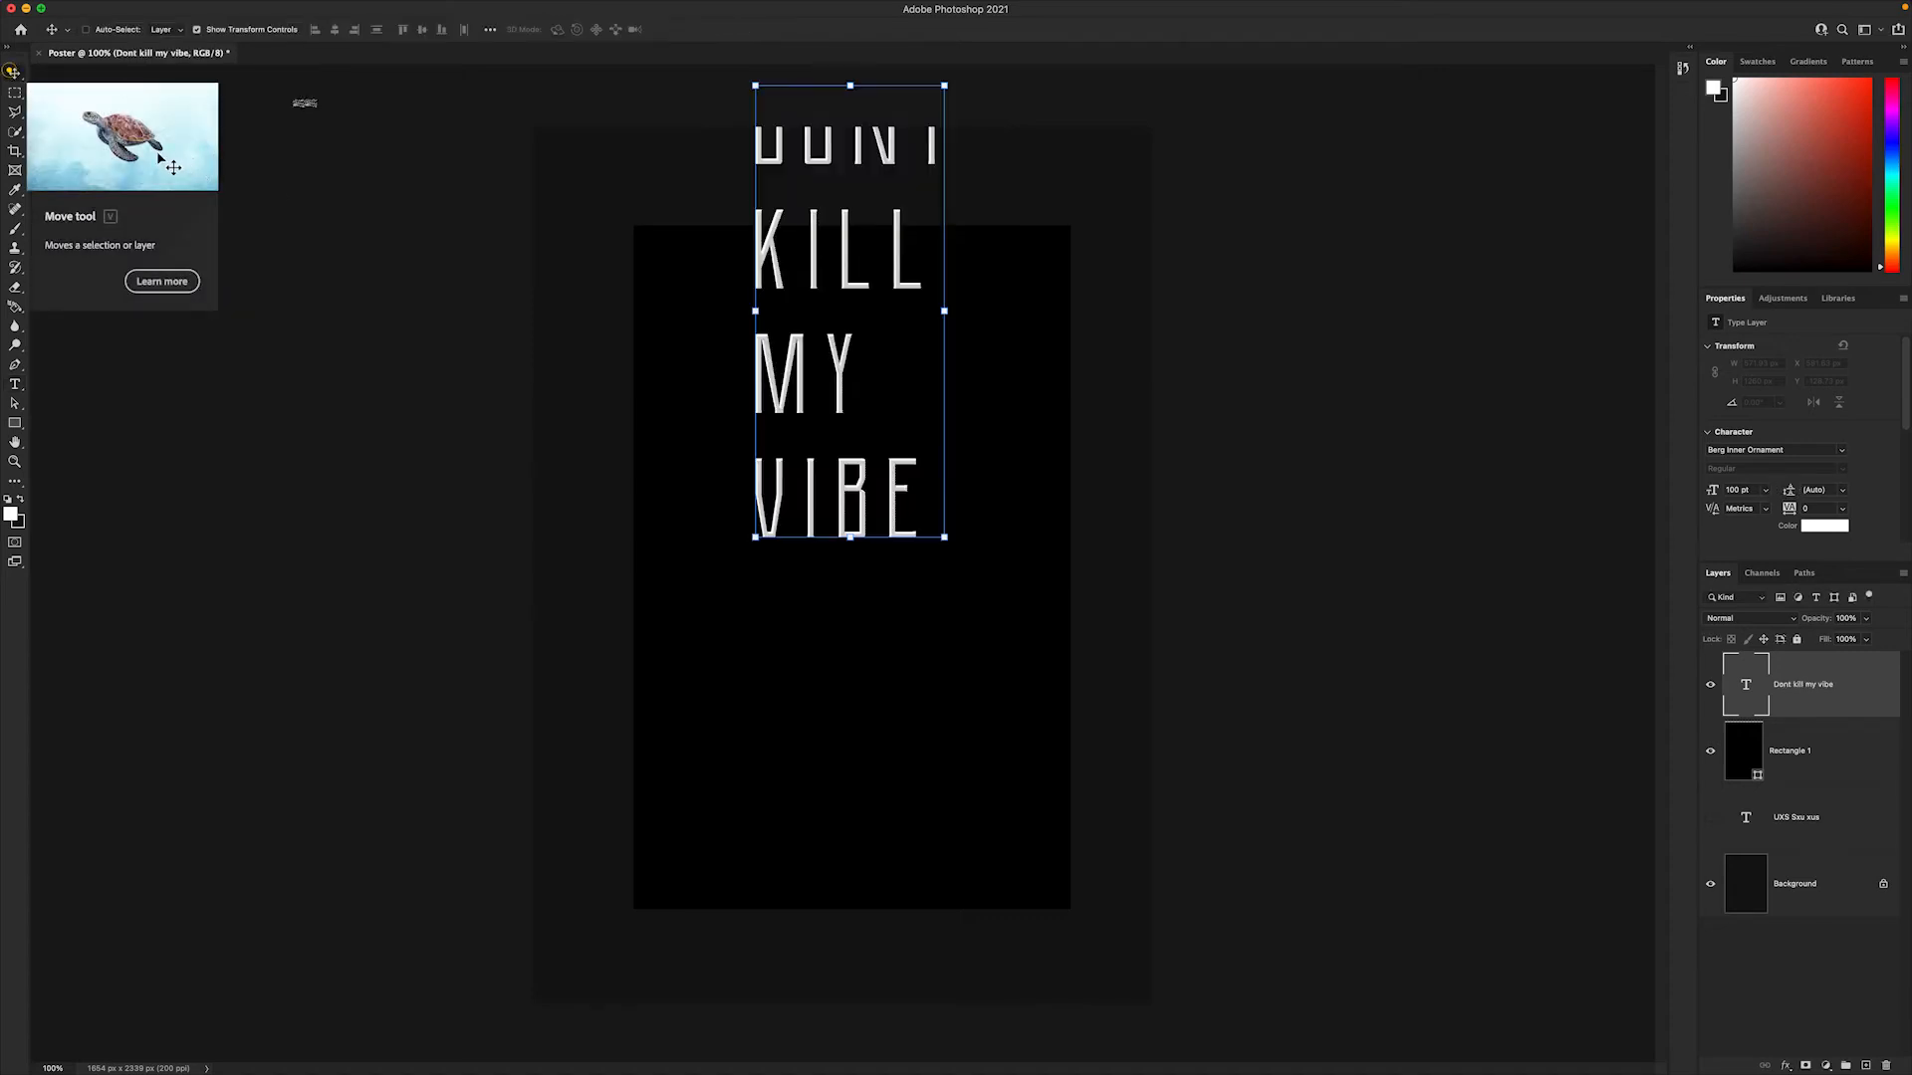
{"action": "left_click_drag", "start_coordinate": [852, 209], "coordinate": [843, 360]}
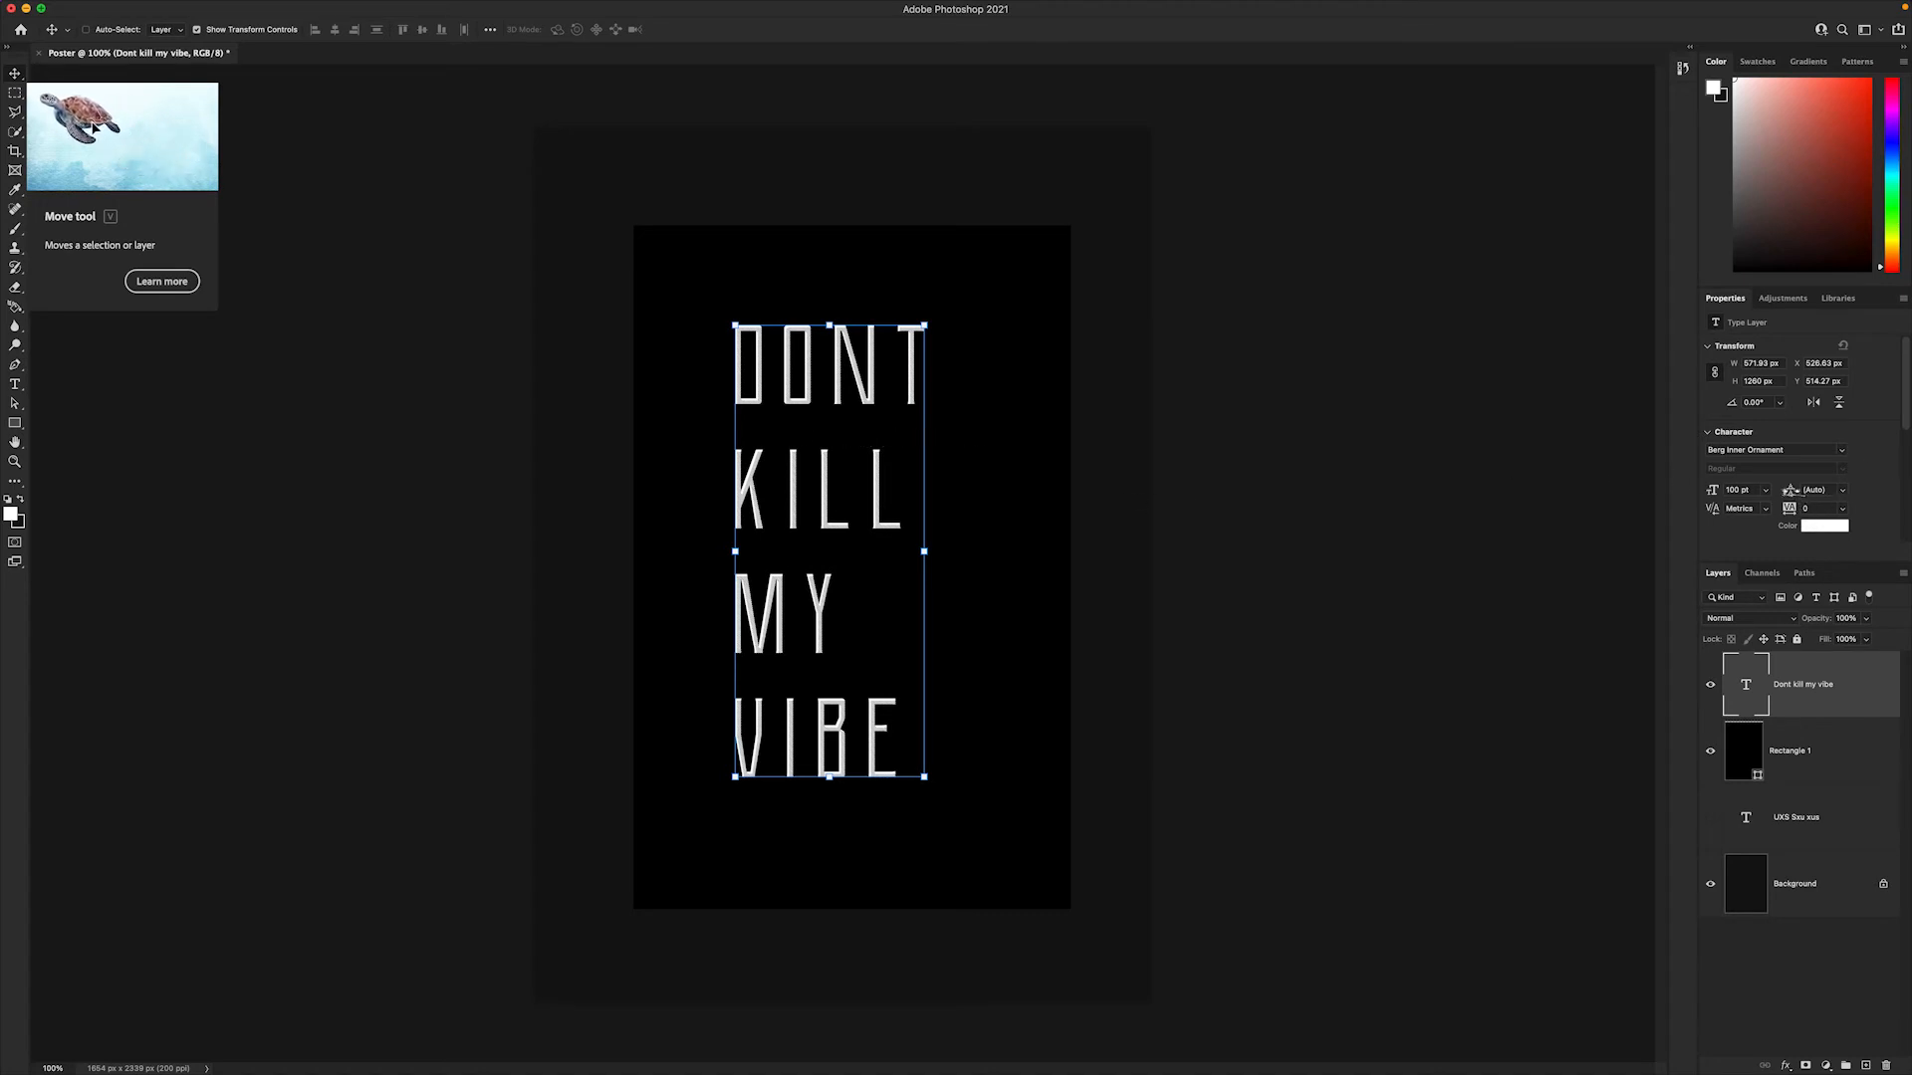
{"action": "left_click_drag", "start_coordinate": [1788, 489], "coordinate": [1768, 497]}
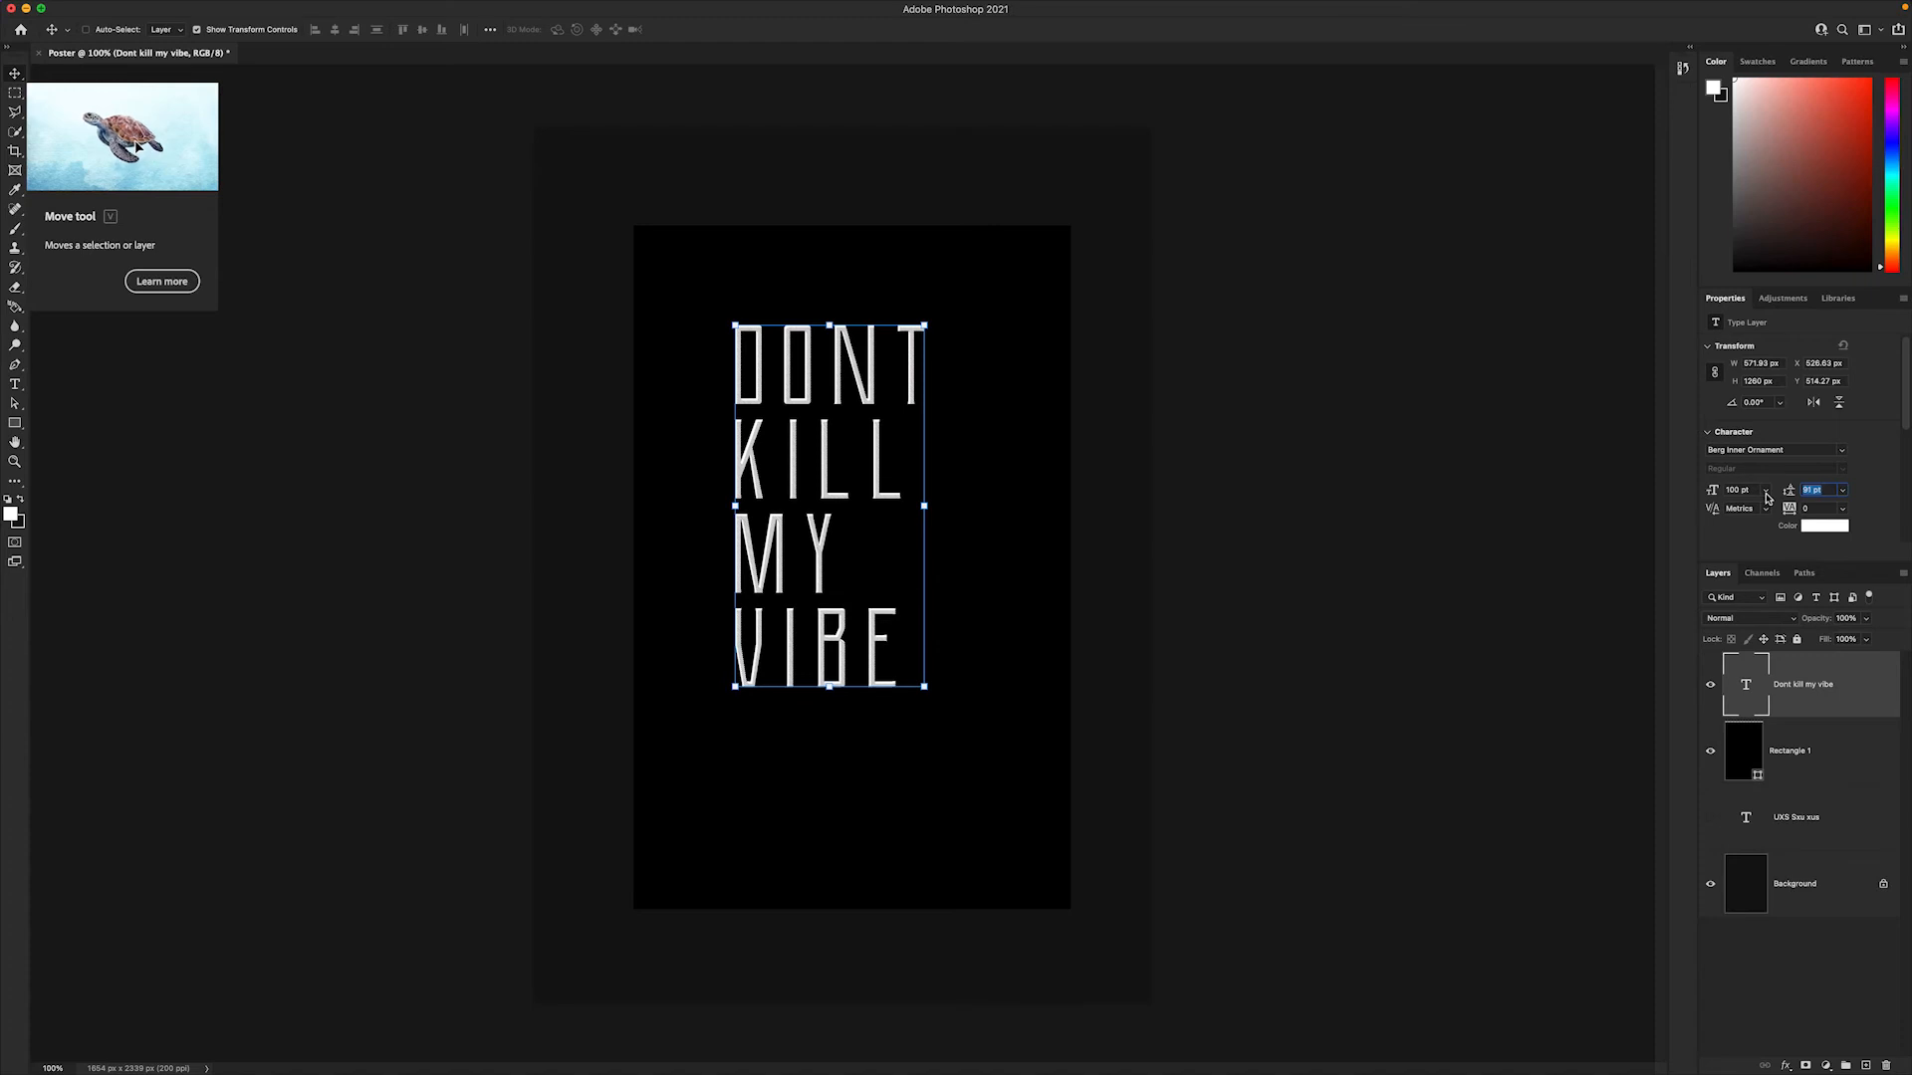
{"action": "left_click_drag", "start_coordinate": [881, 391], "coordinate": [889, 428]}
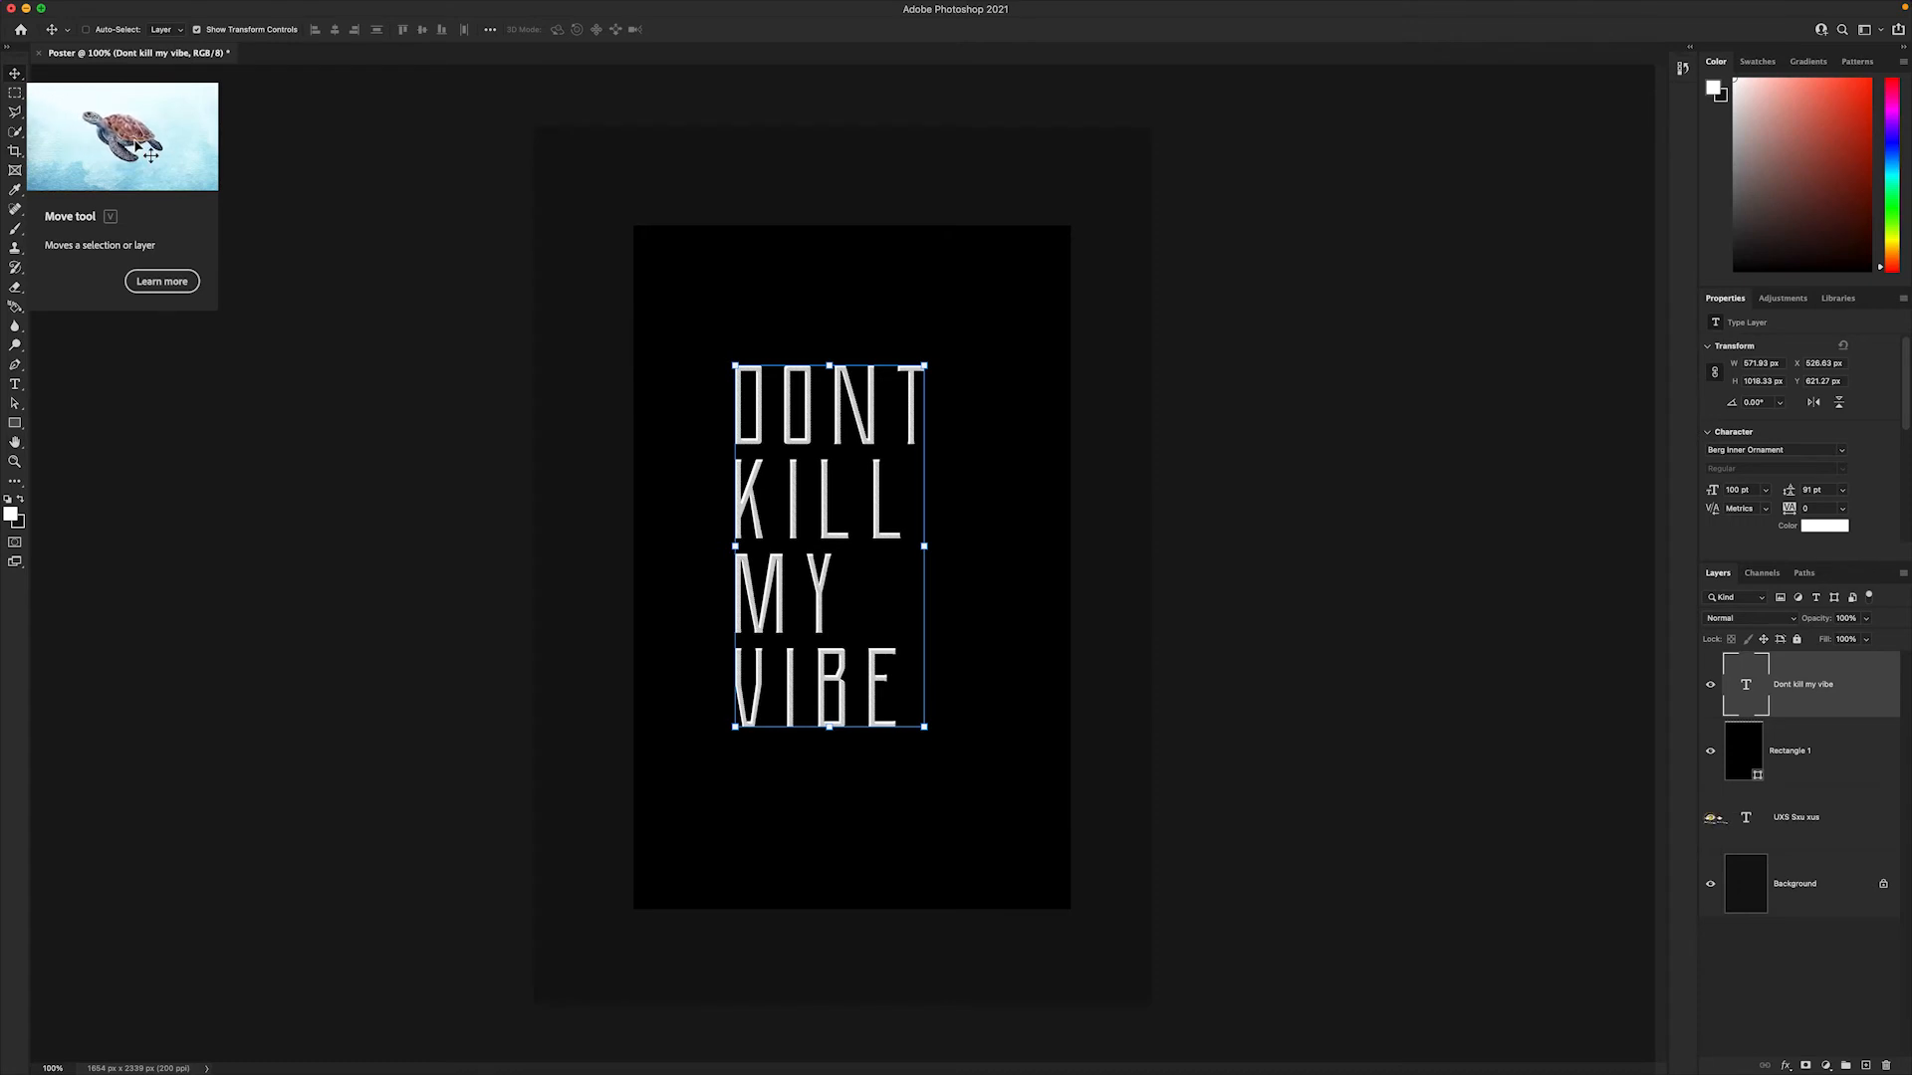
- Show the large-letter text layer again and unlock the Background layer
{"action": "left_click", "coordinate": [1711, 817]}
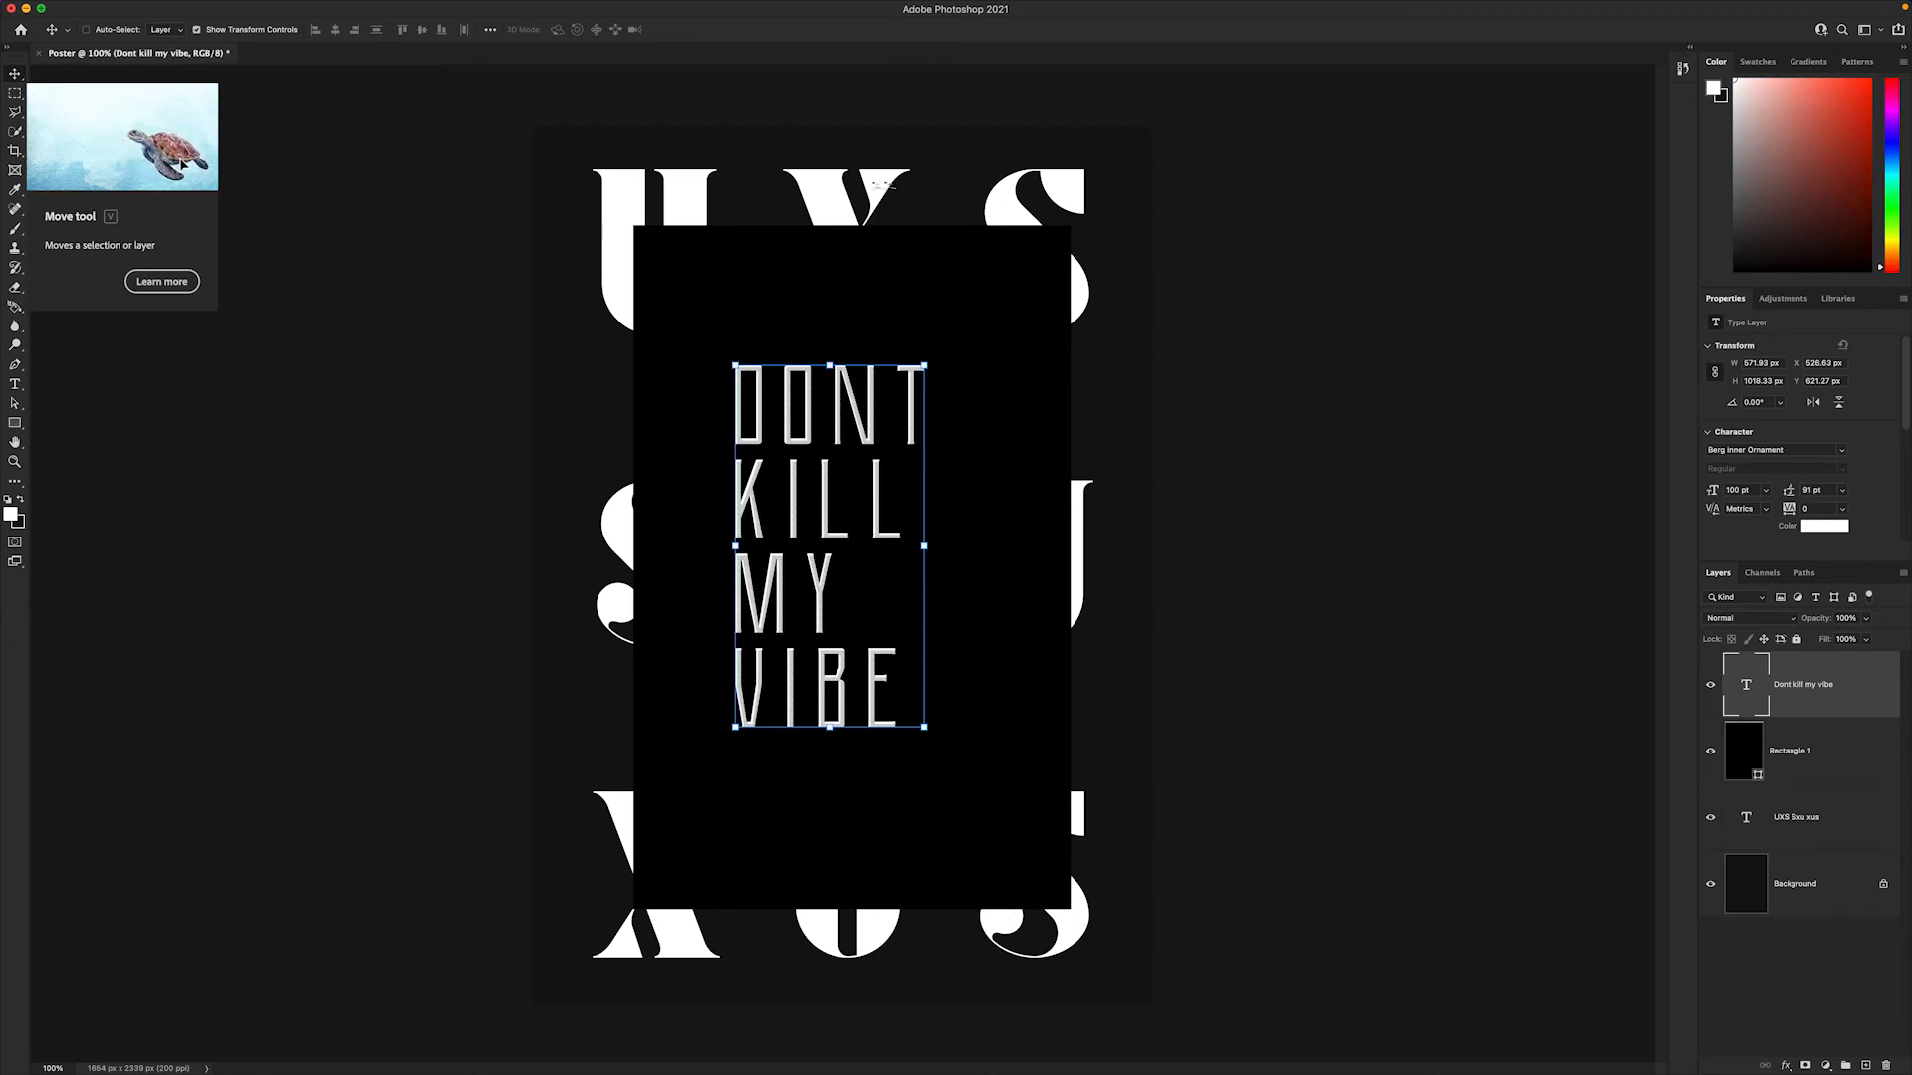
{"action": "left_click", "coordinate": [1754, 876]}
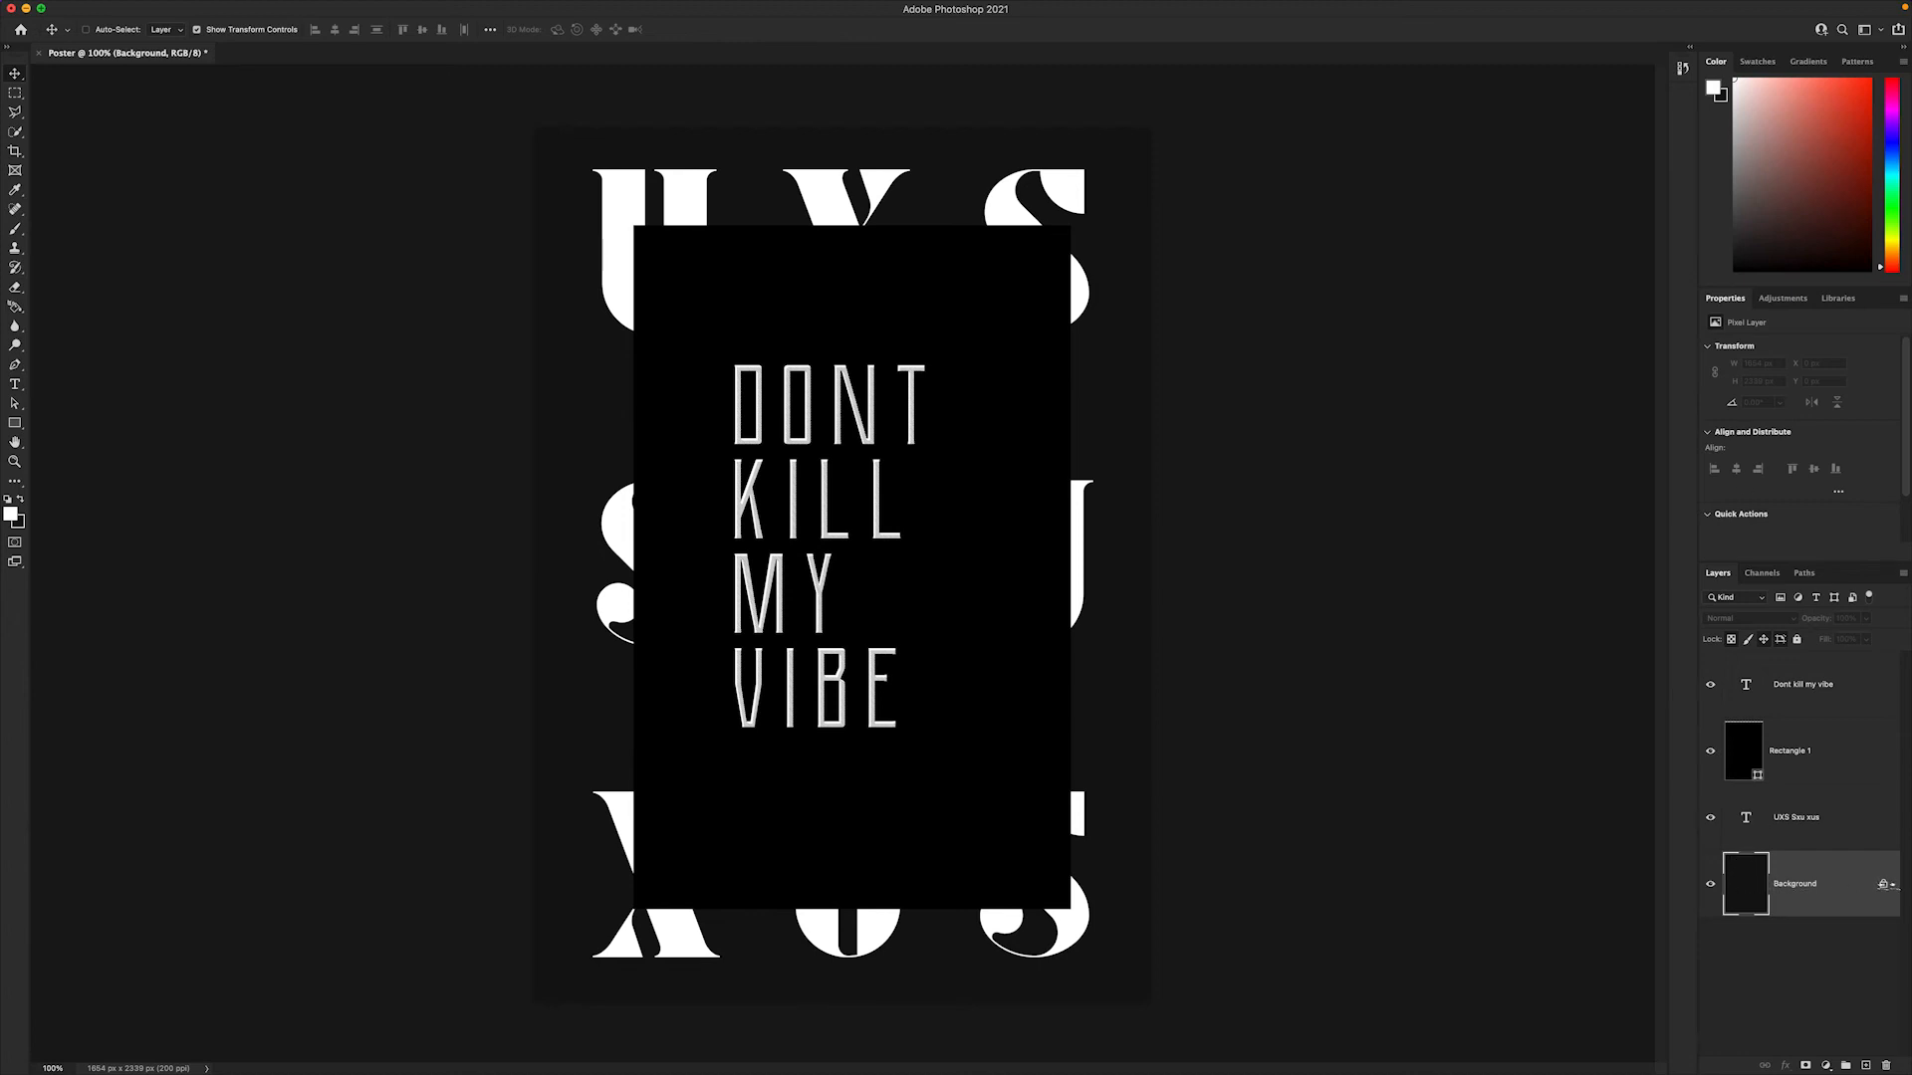
{"action": "left_click", "coordinate": [1881, 884]}
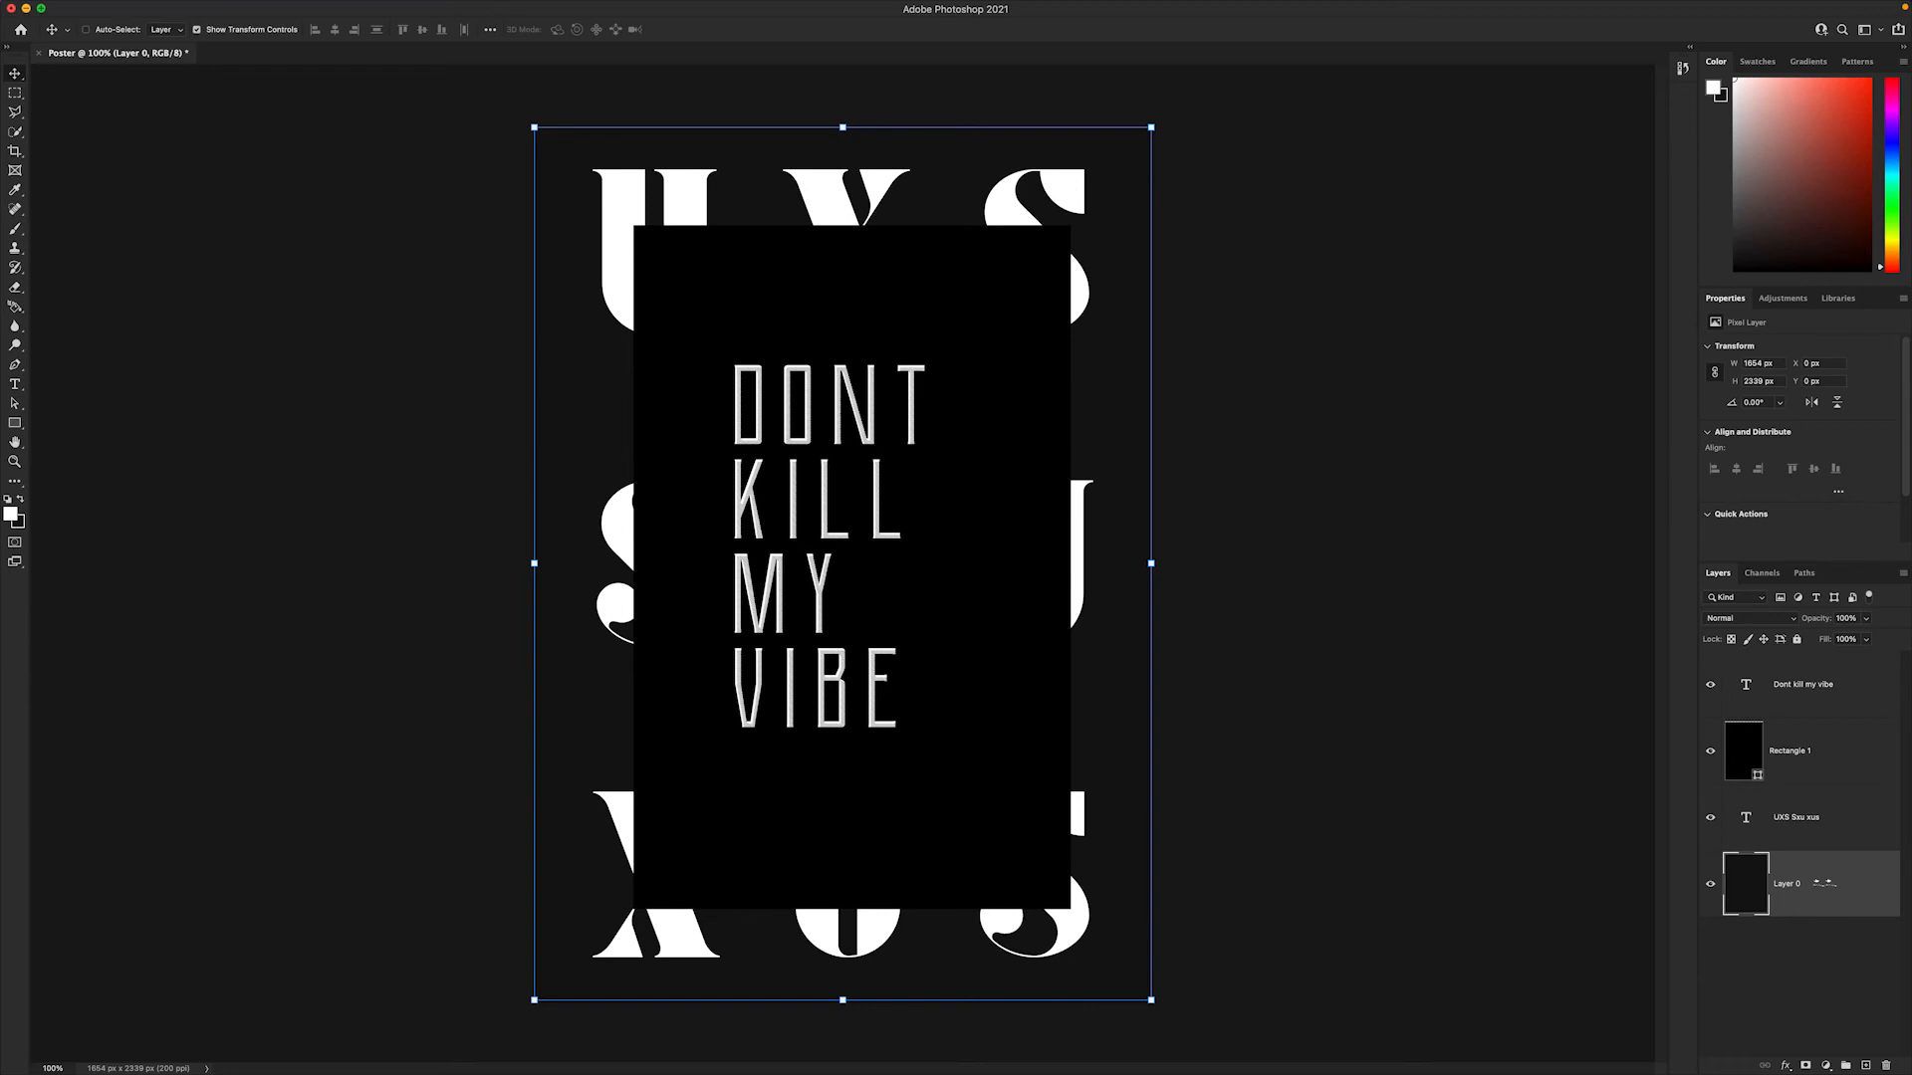
- Add a Pattern Overlay effect to the unlocked background layer and show its settings
{"action": "right_click", "coordinate": [1824, 884]}
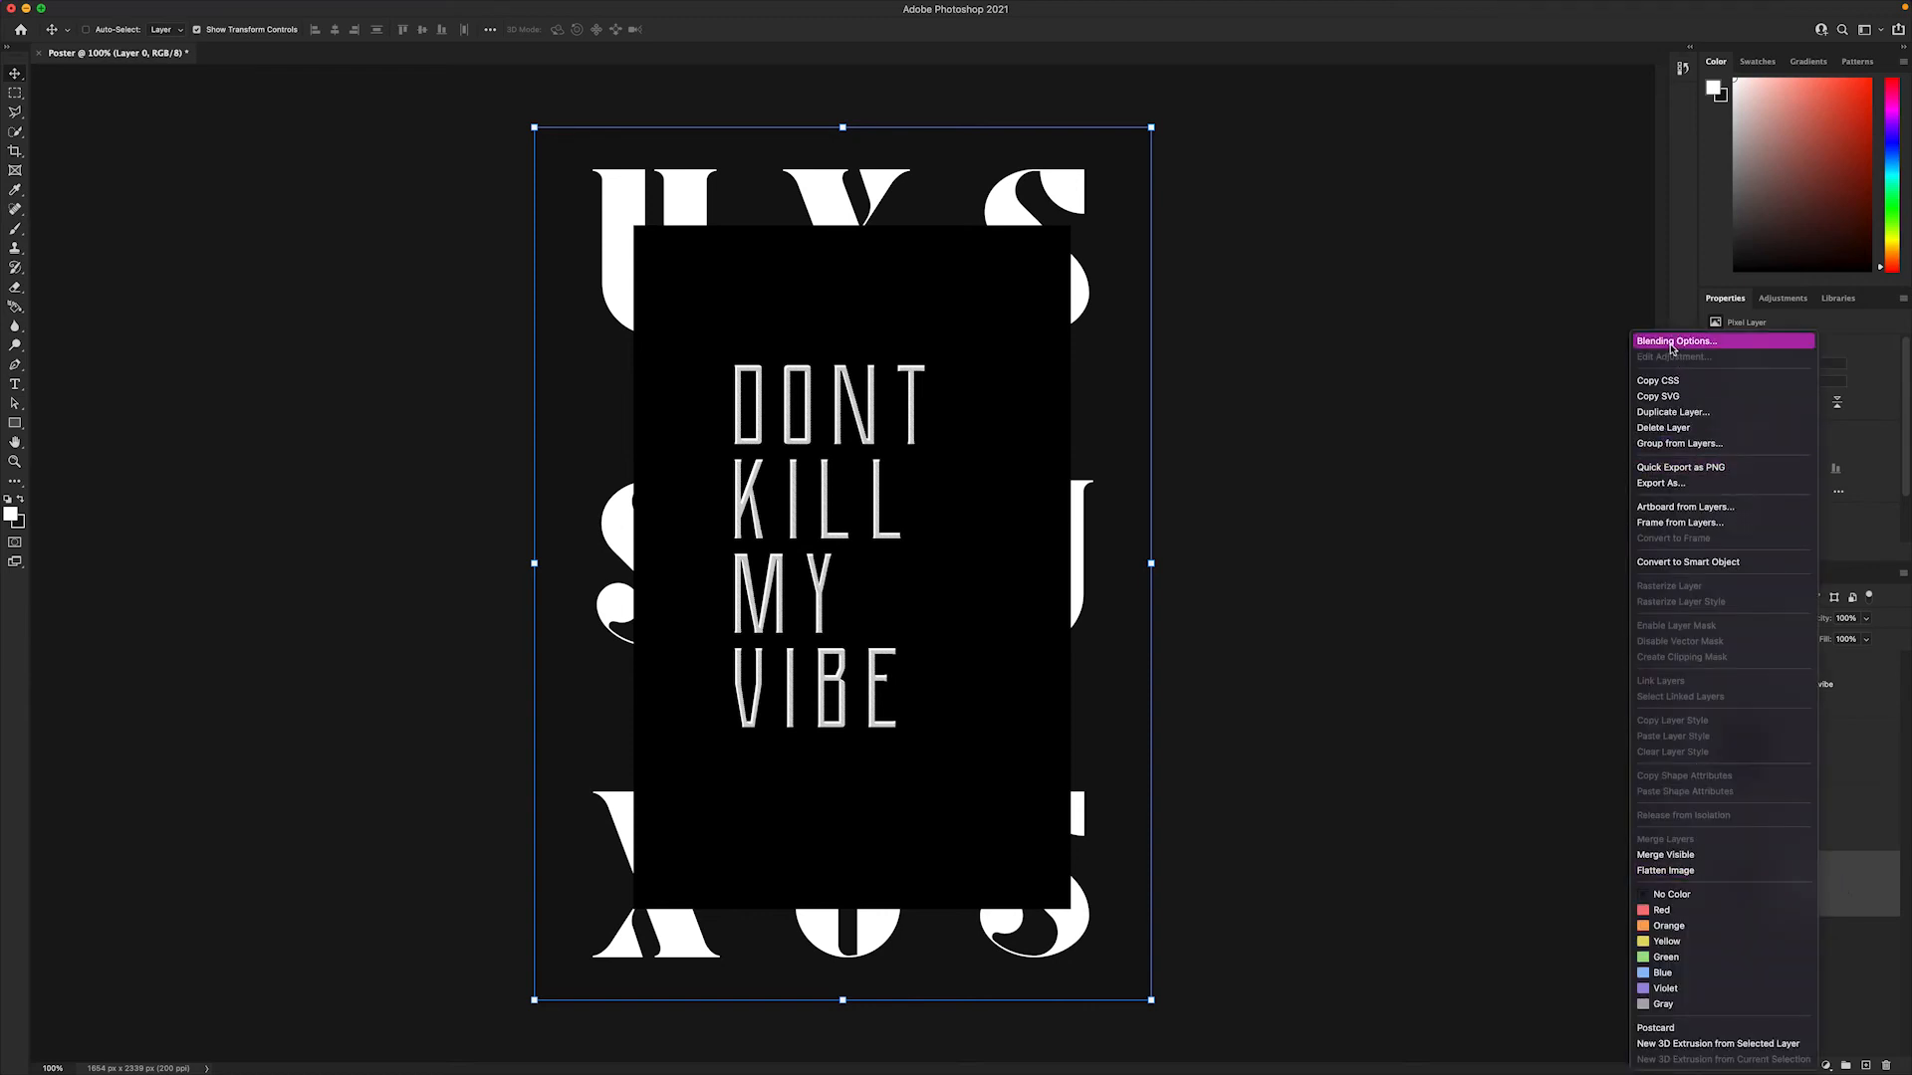
{"action": "left_click", "coordinate": [1672, 343]}
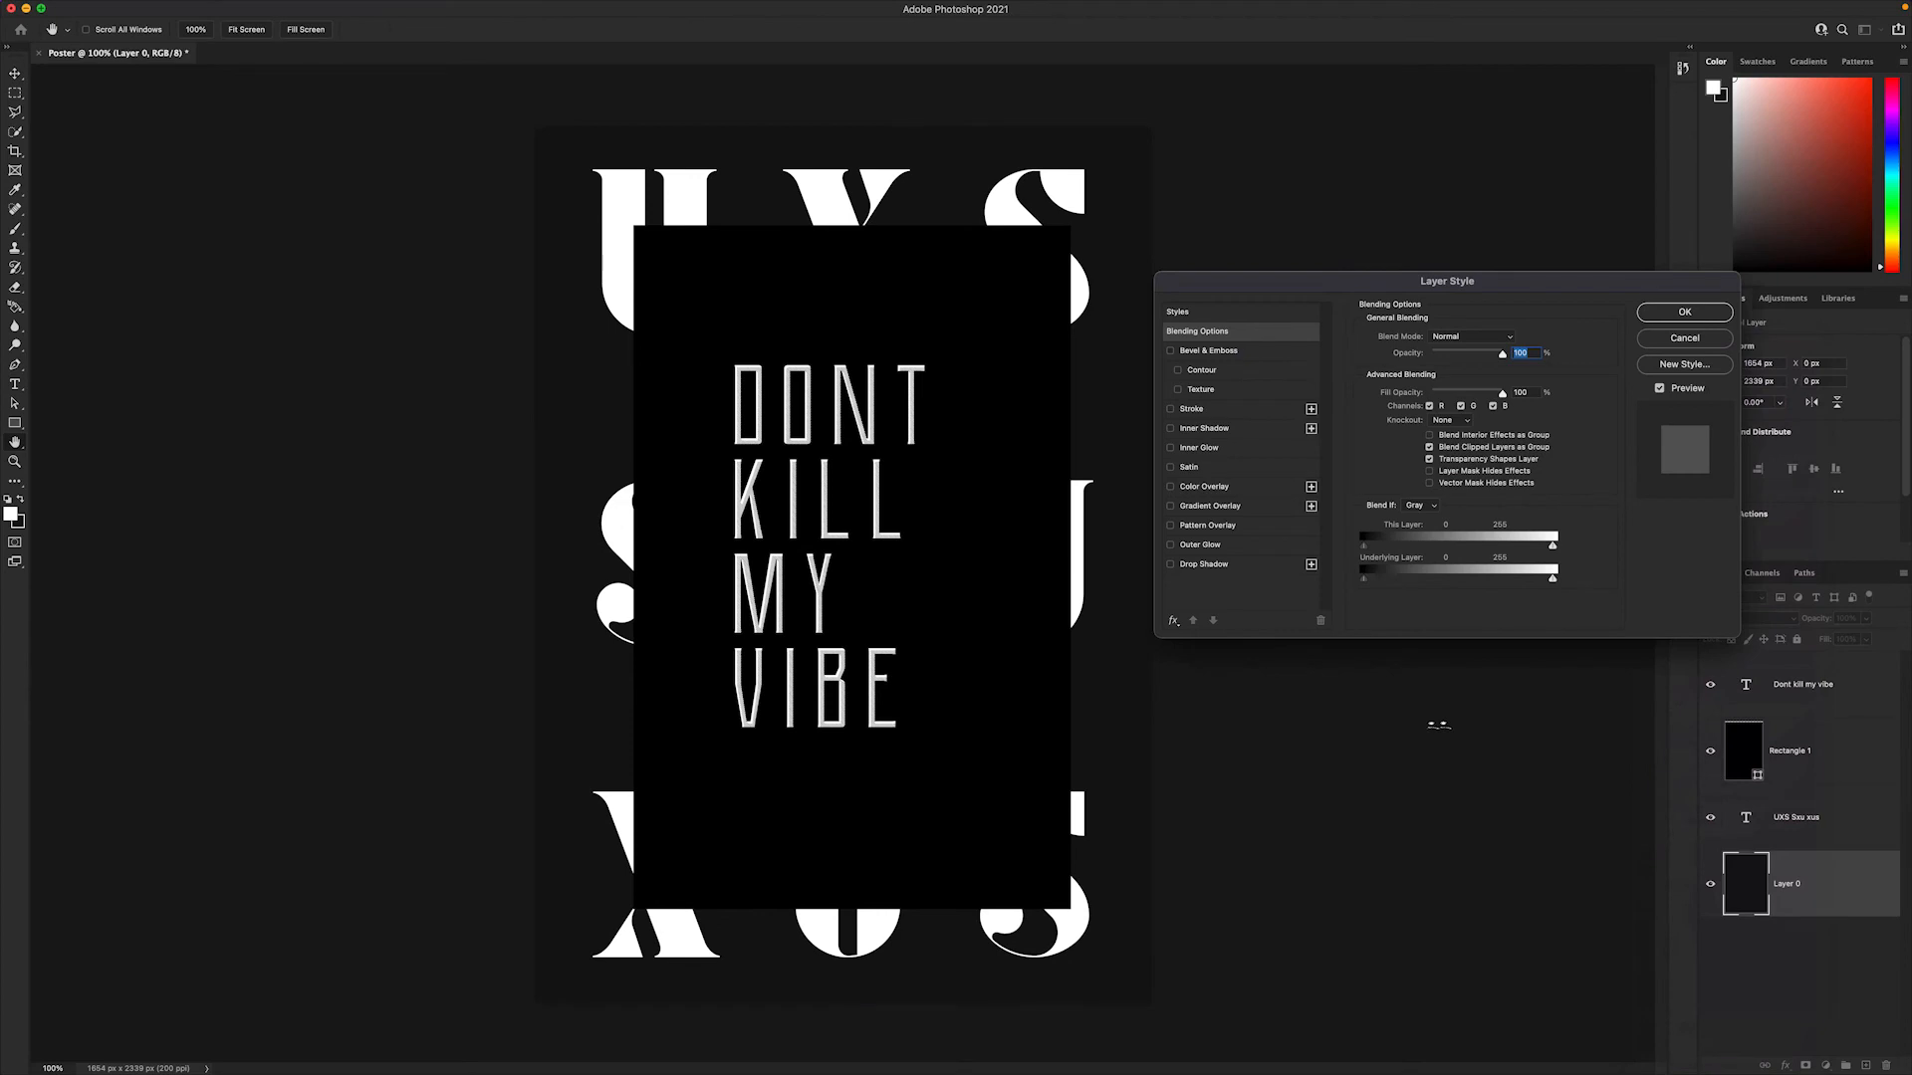
{"action": "left_click", "coordinate": [1170, 525]}
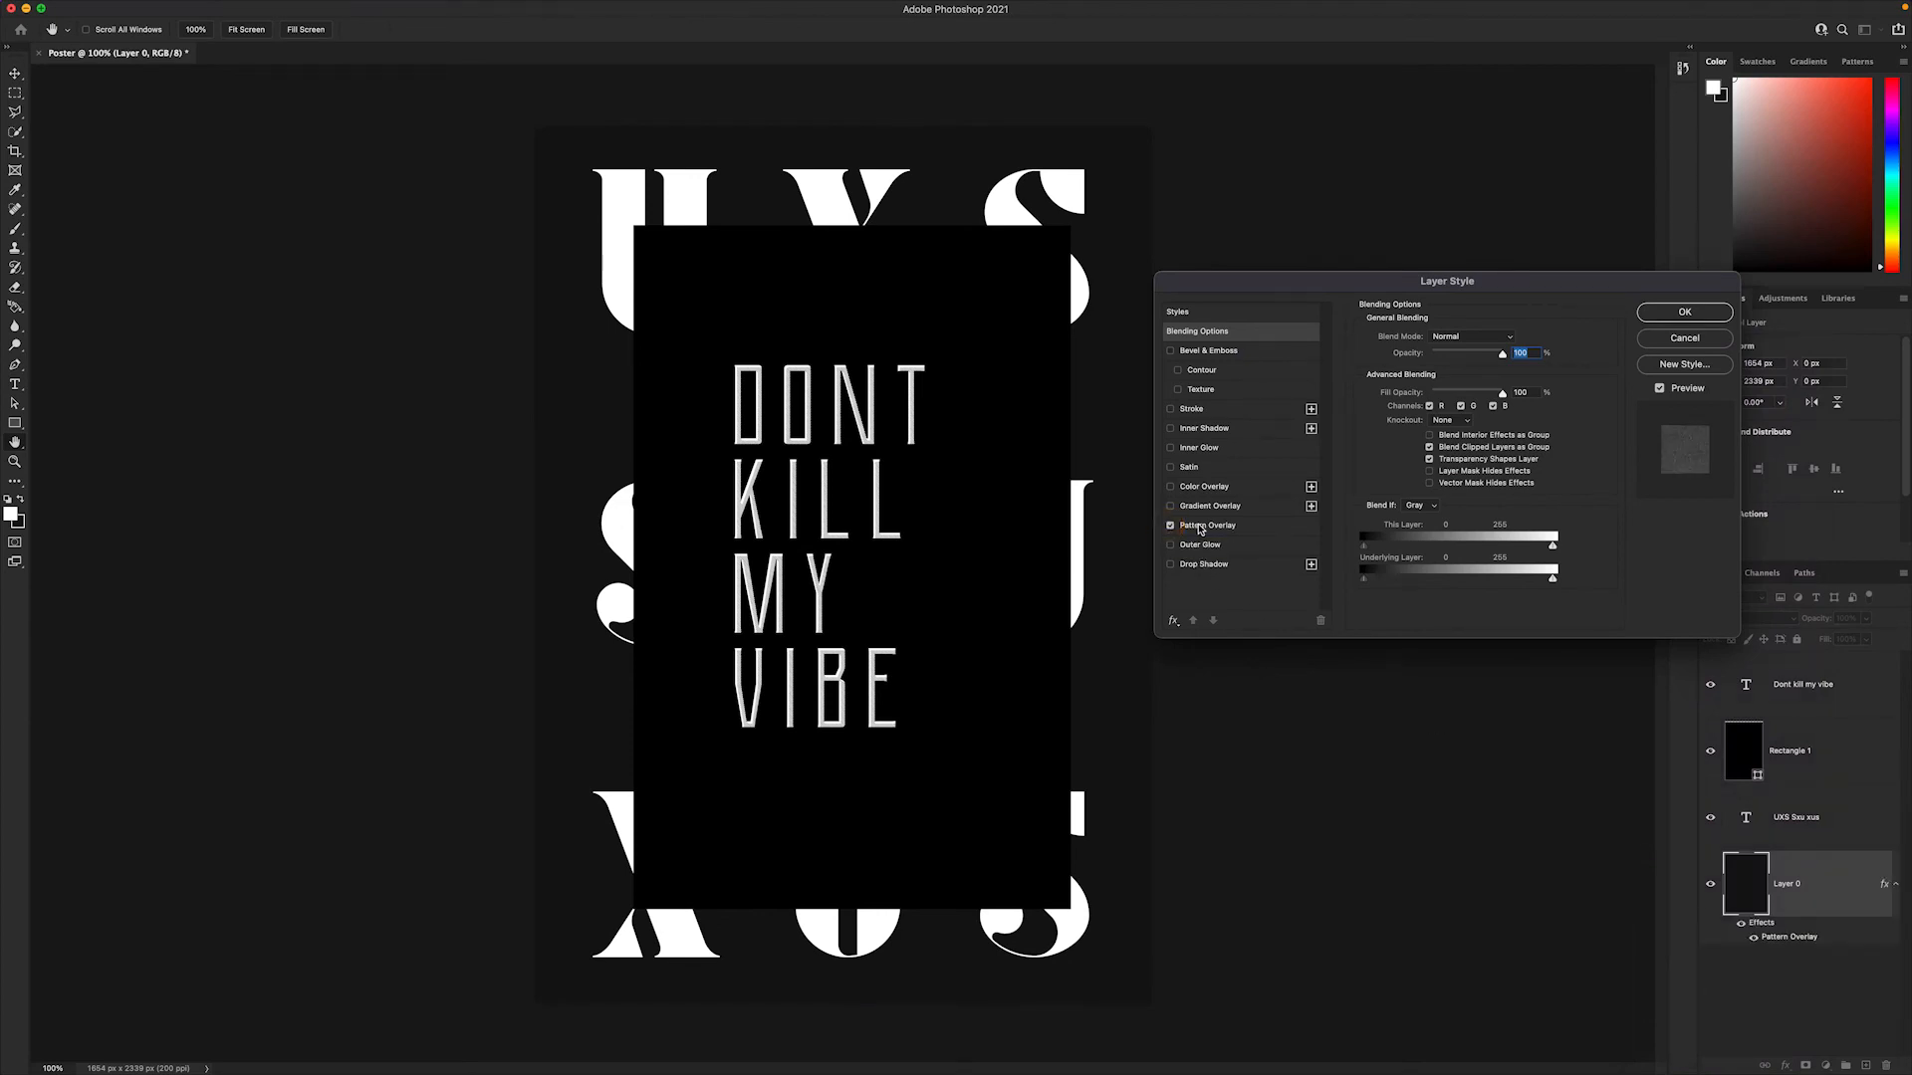
{"action": "left_click", "coordinate": [1200, 527]}
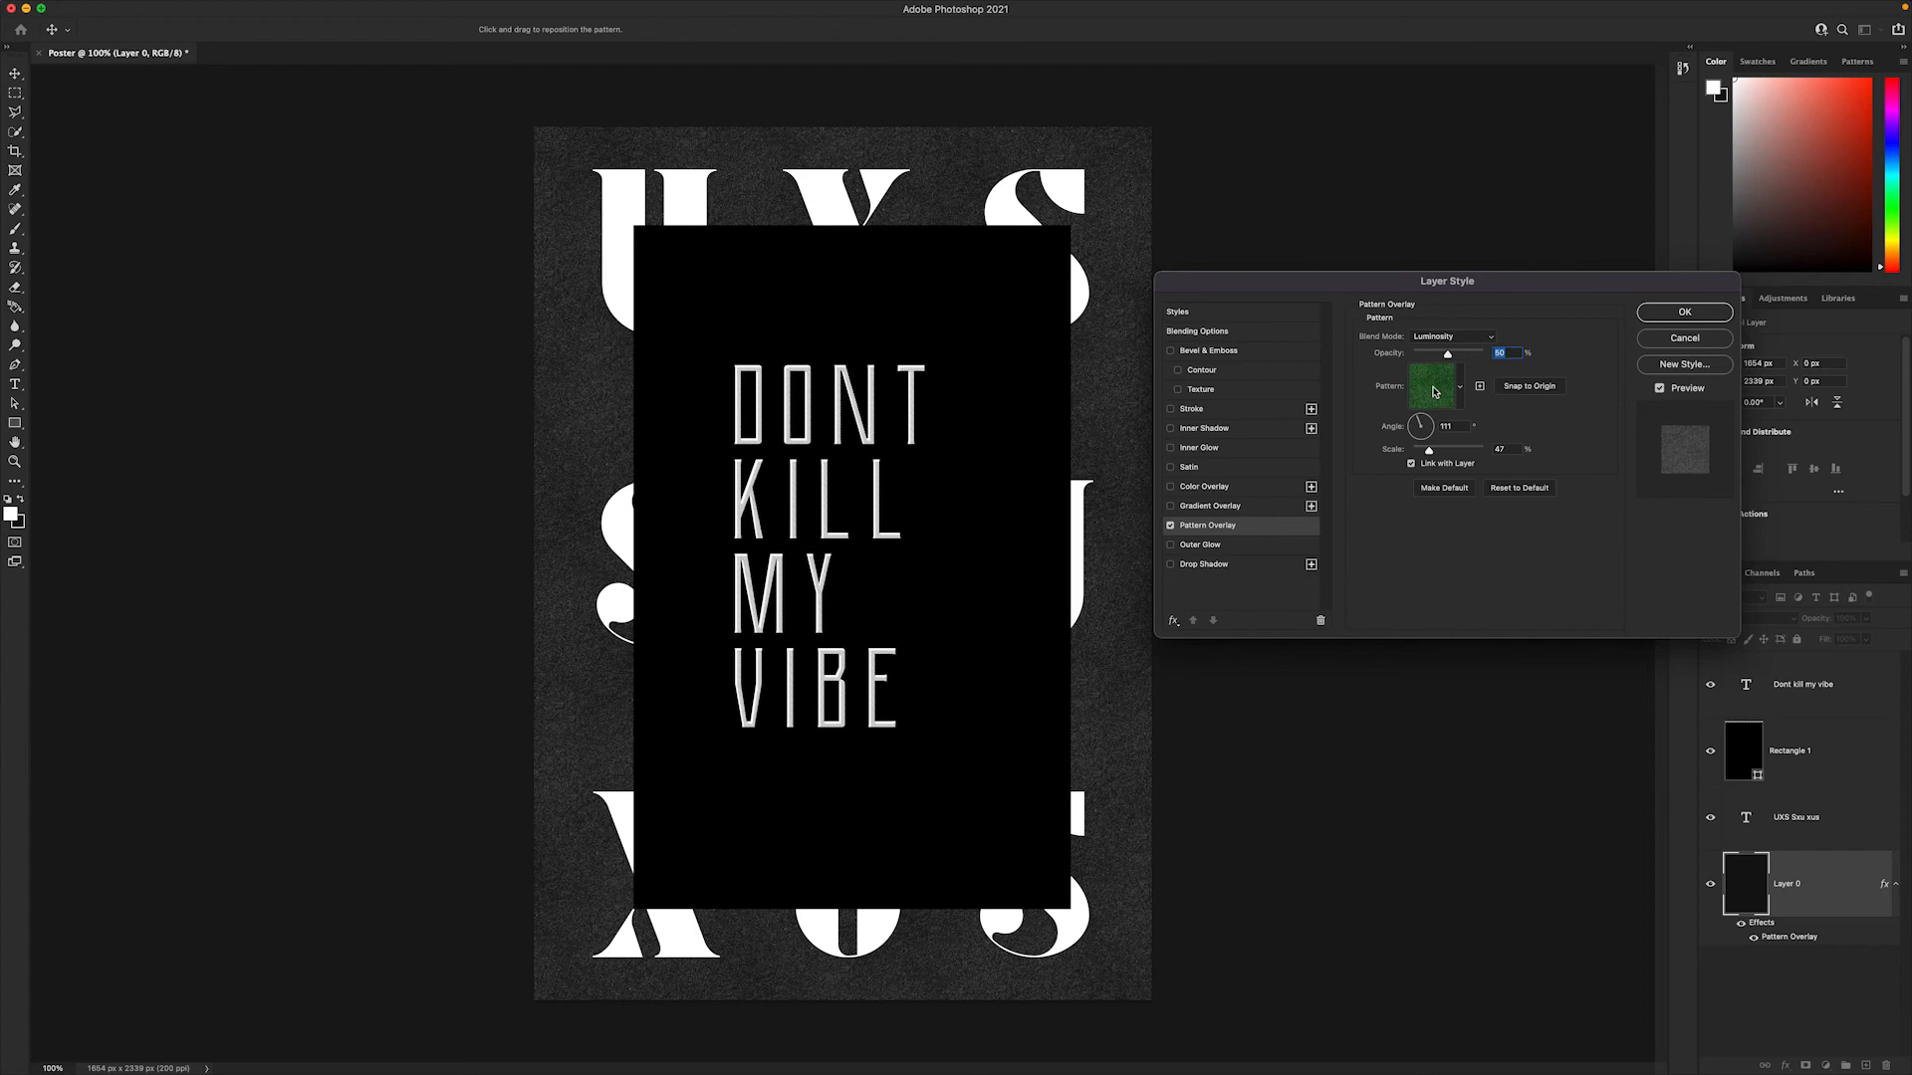
- Choose the second pattern of the Trees group for the overlay and apply the layer style
{"action": "left_click", "coordinate": [1434, 392]}
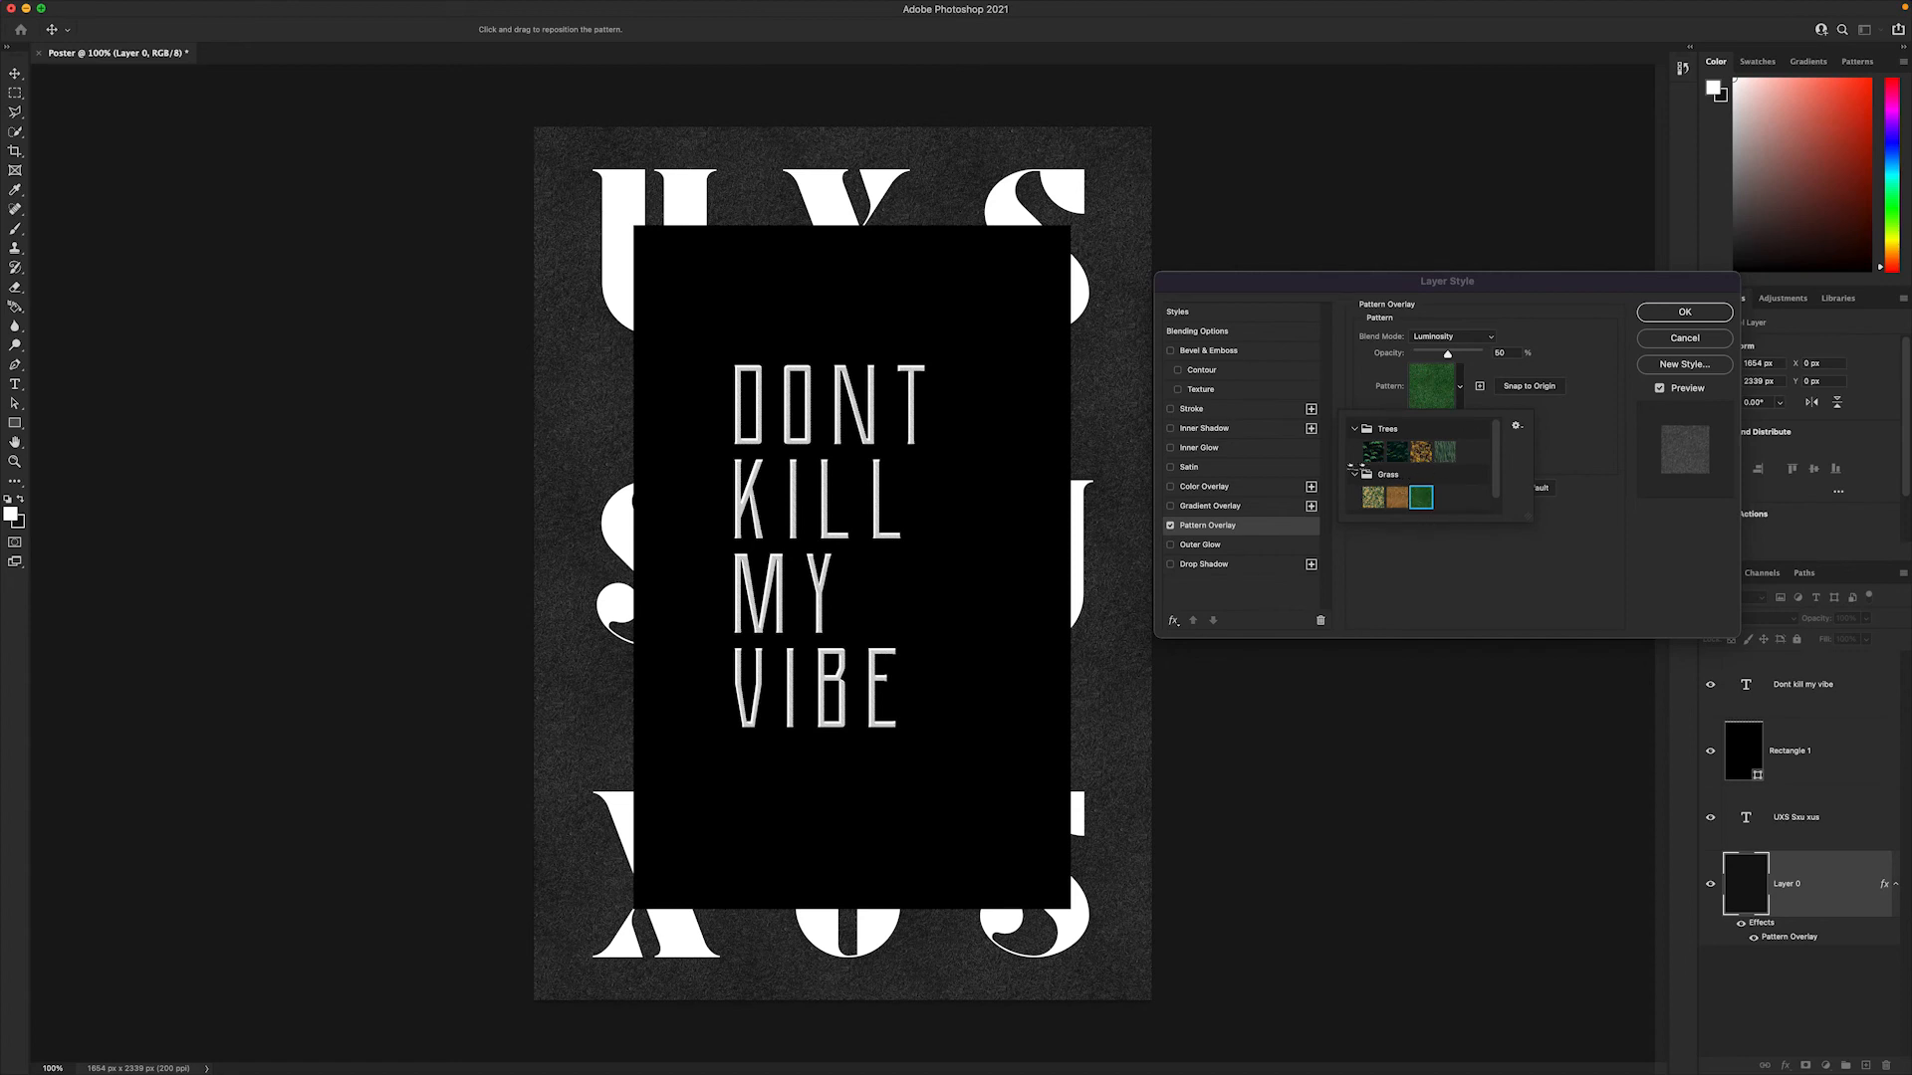
{"action": "left_click", "coordinate": [1354, 474]}
{"action": "left_click", "coordinate": [1354, 428]}
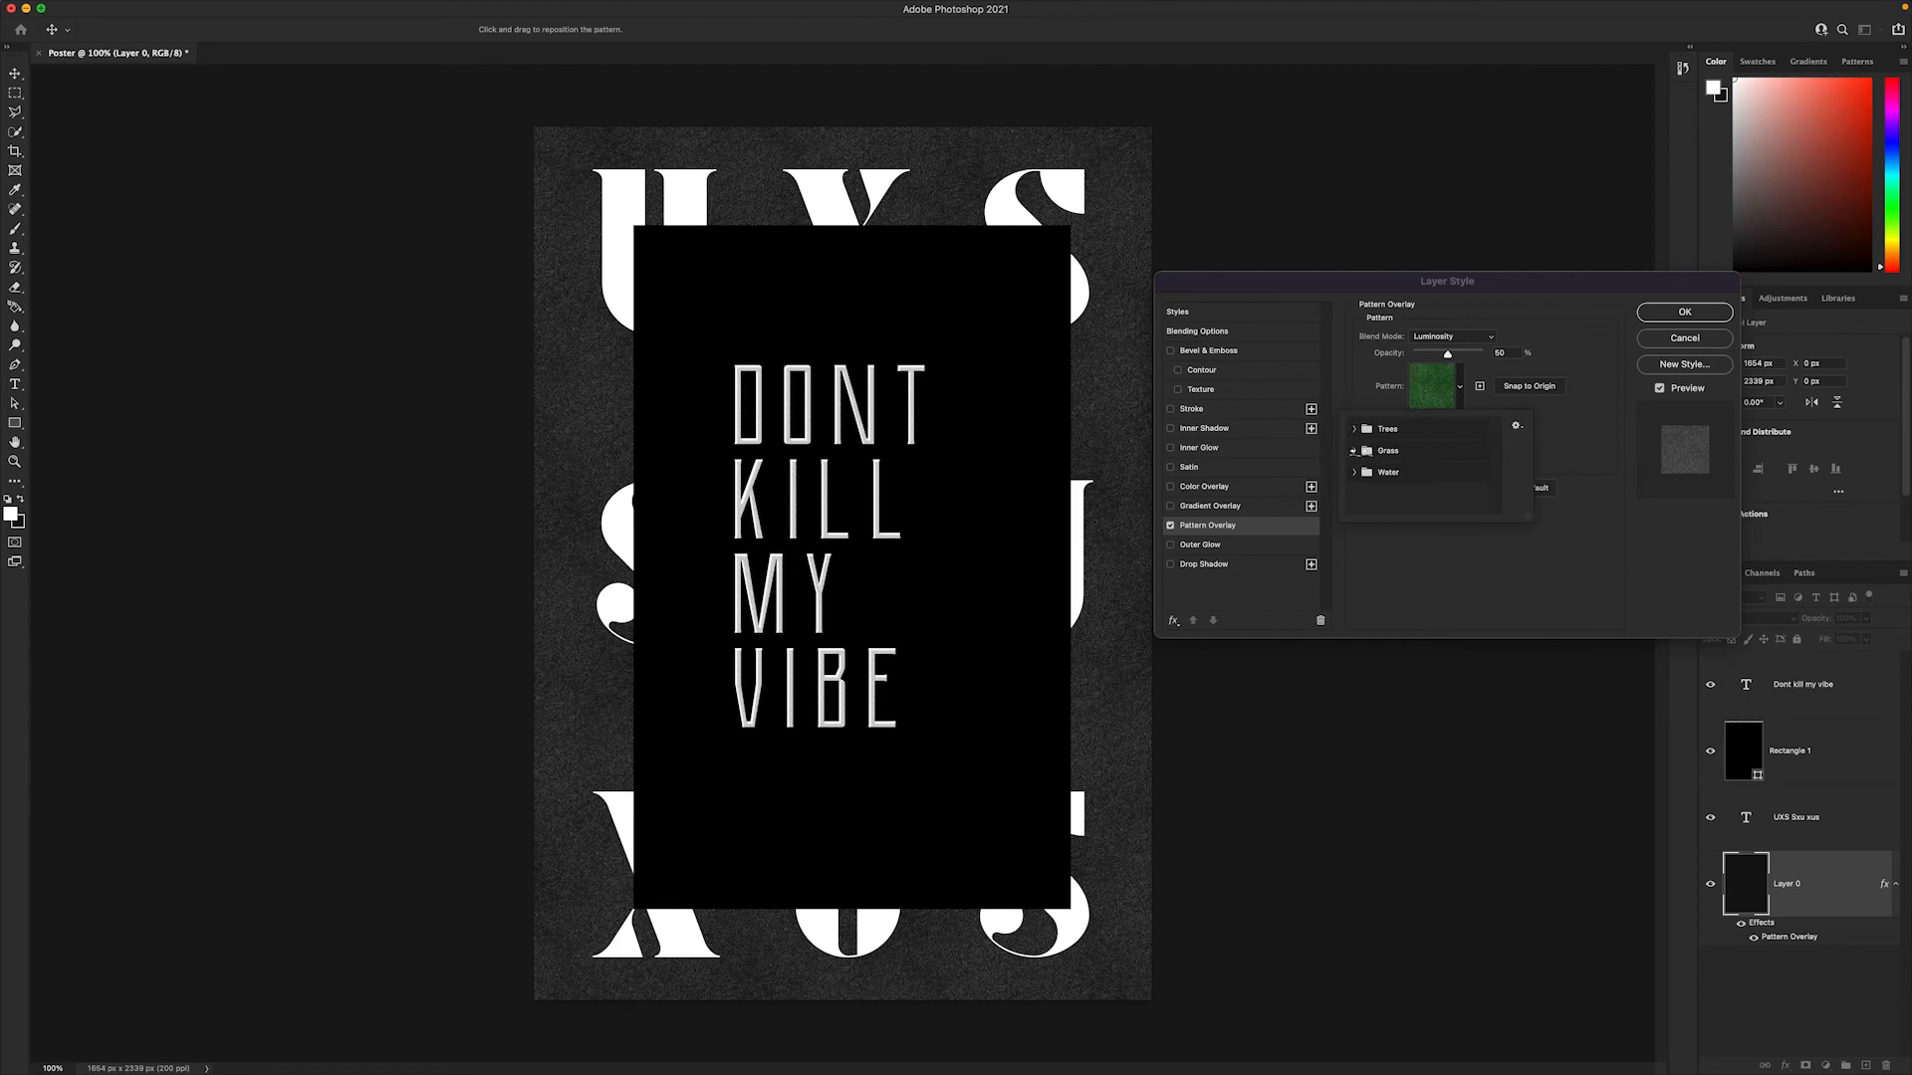
{"action": "left_click", "coordinate": [1353, 429]}
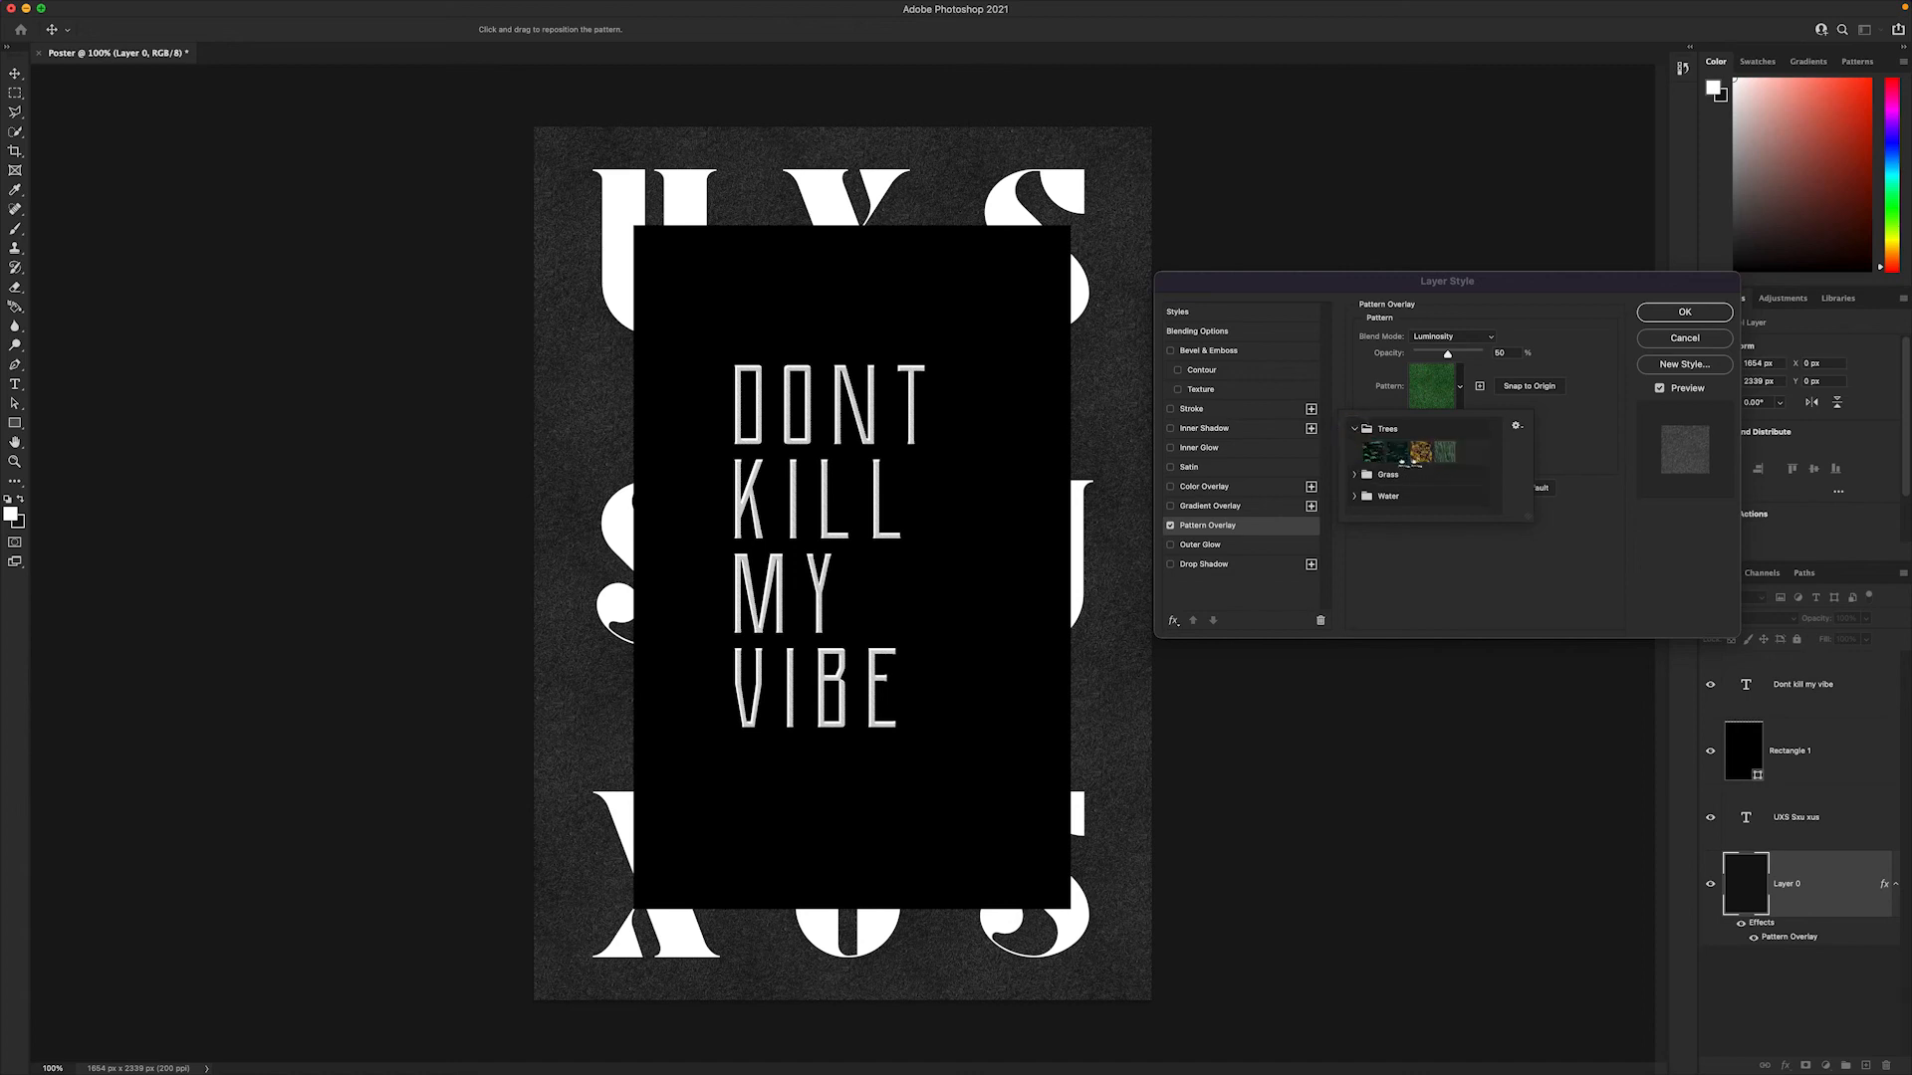
{"action": "left_click", "coordinate": [1375, 451]}
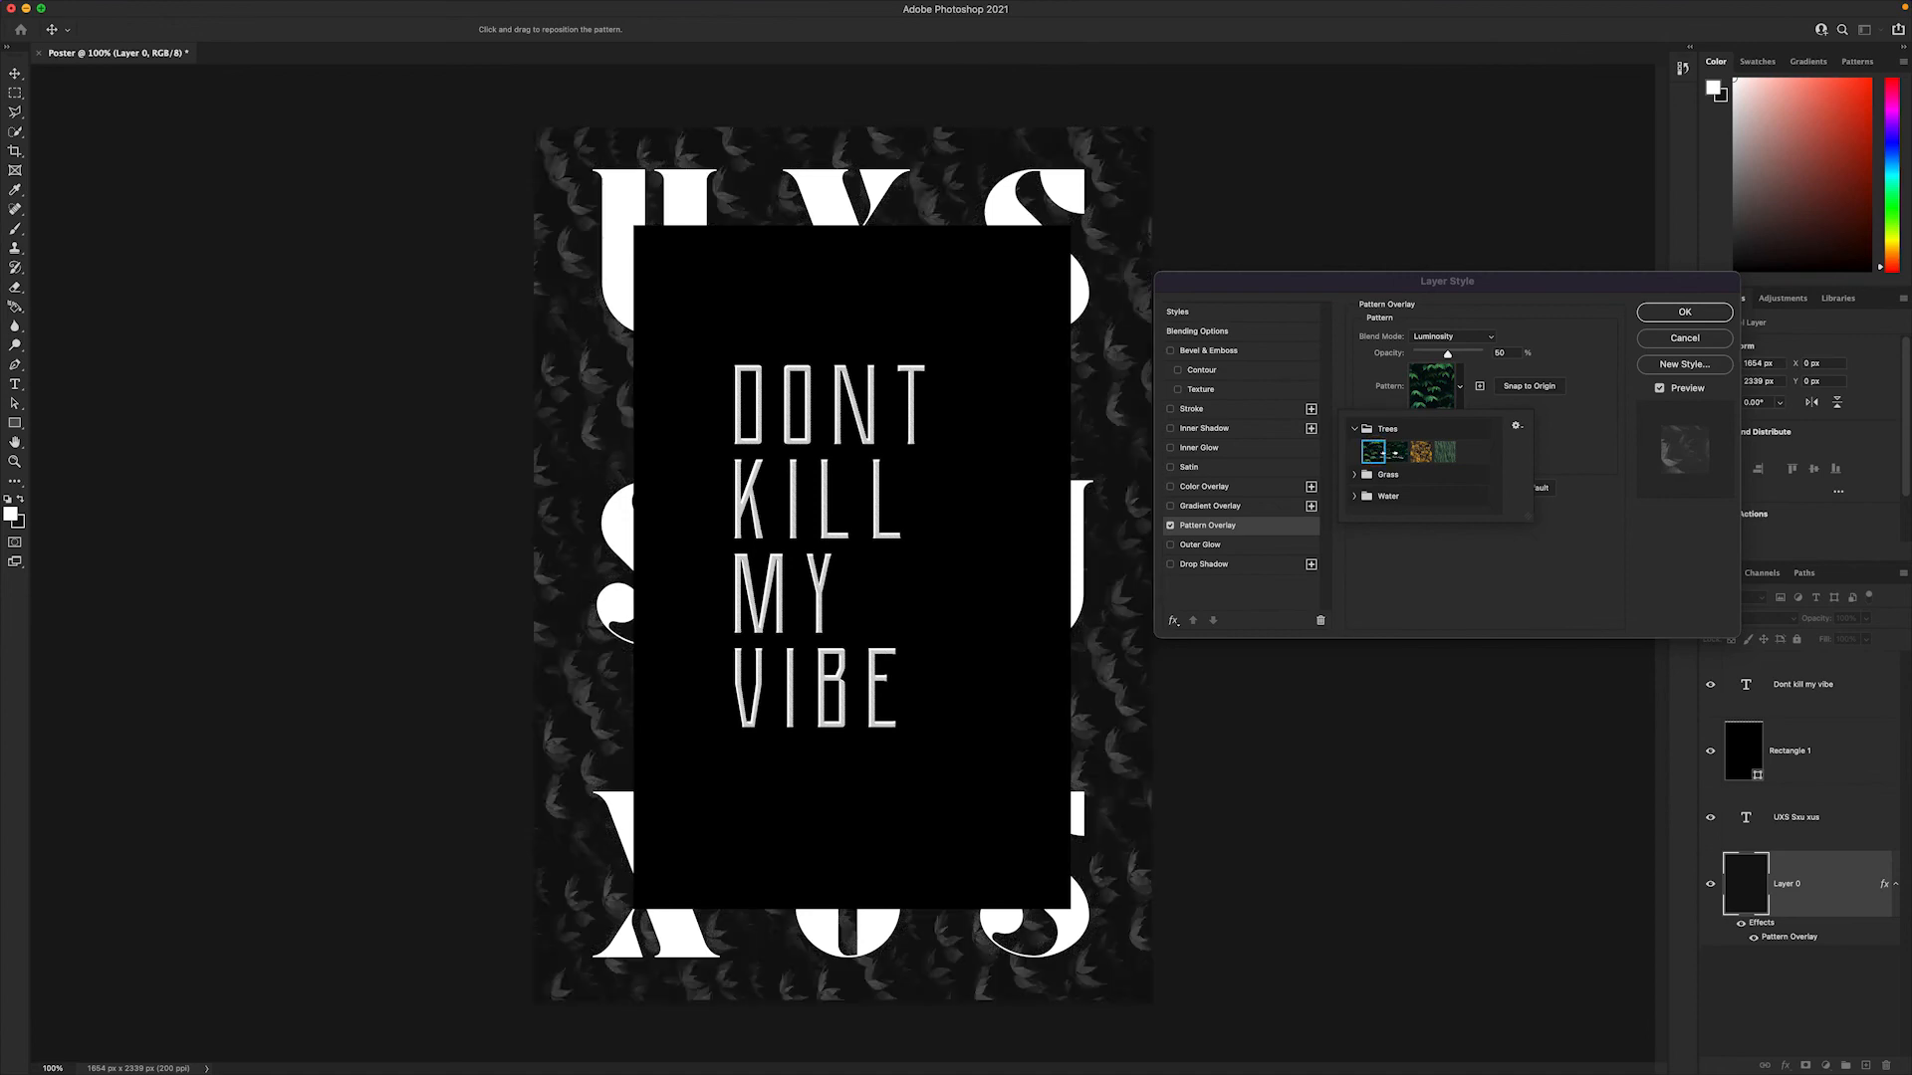
{"action": "left_click", "coordinate": [1397, 452]}
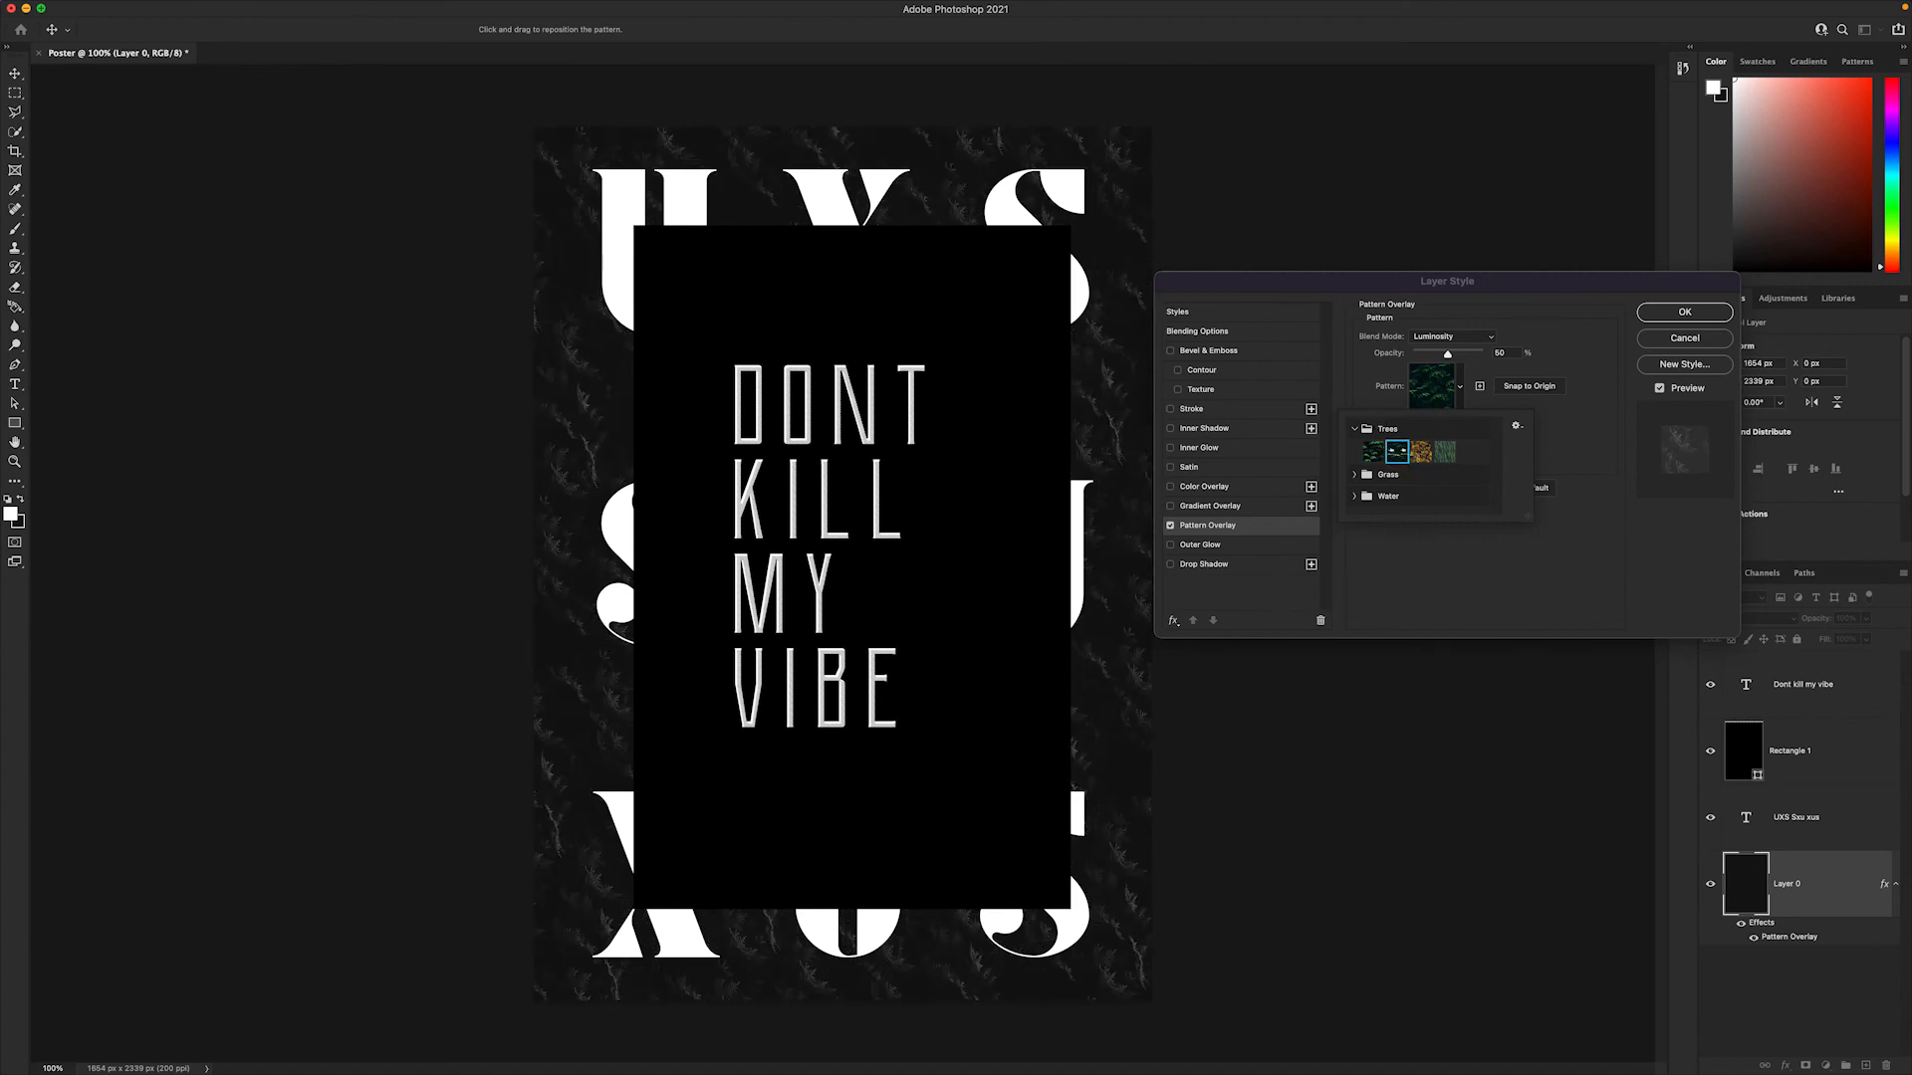
{"action": "left_click", "coordinate": [1399, 455]}
{"action": "left_click", "coordinate": [1572, 448]}
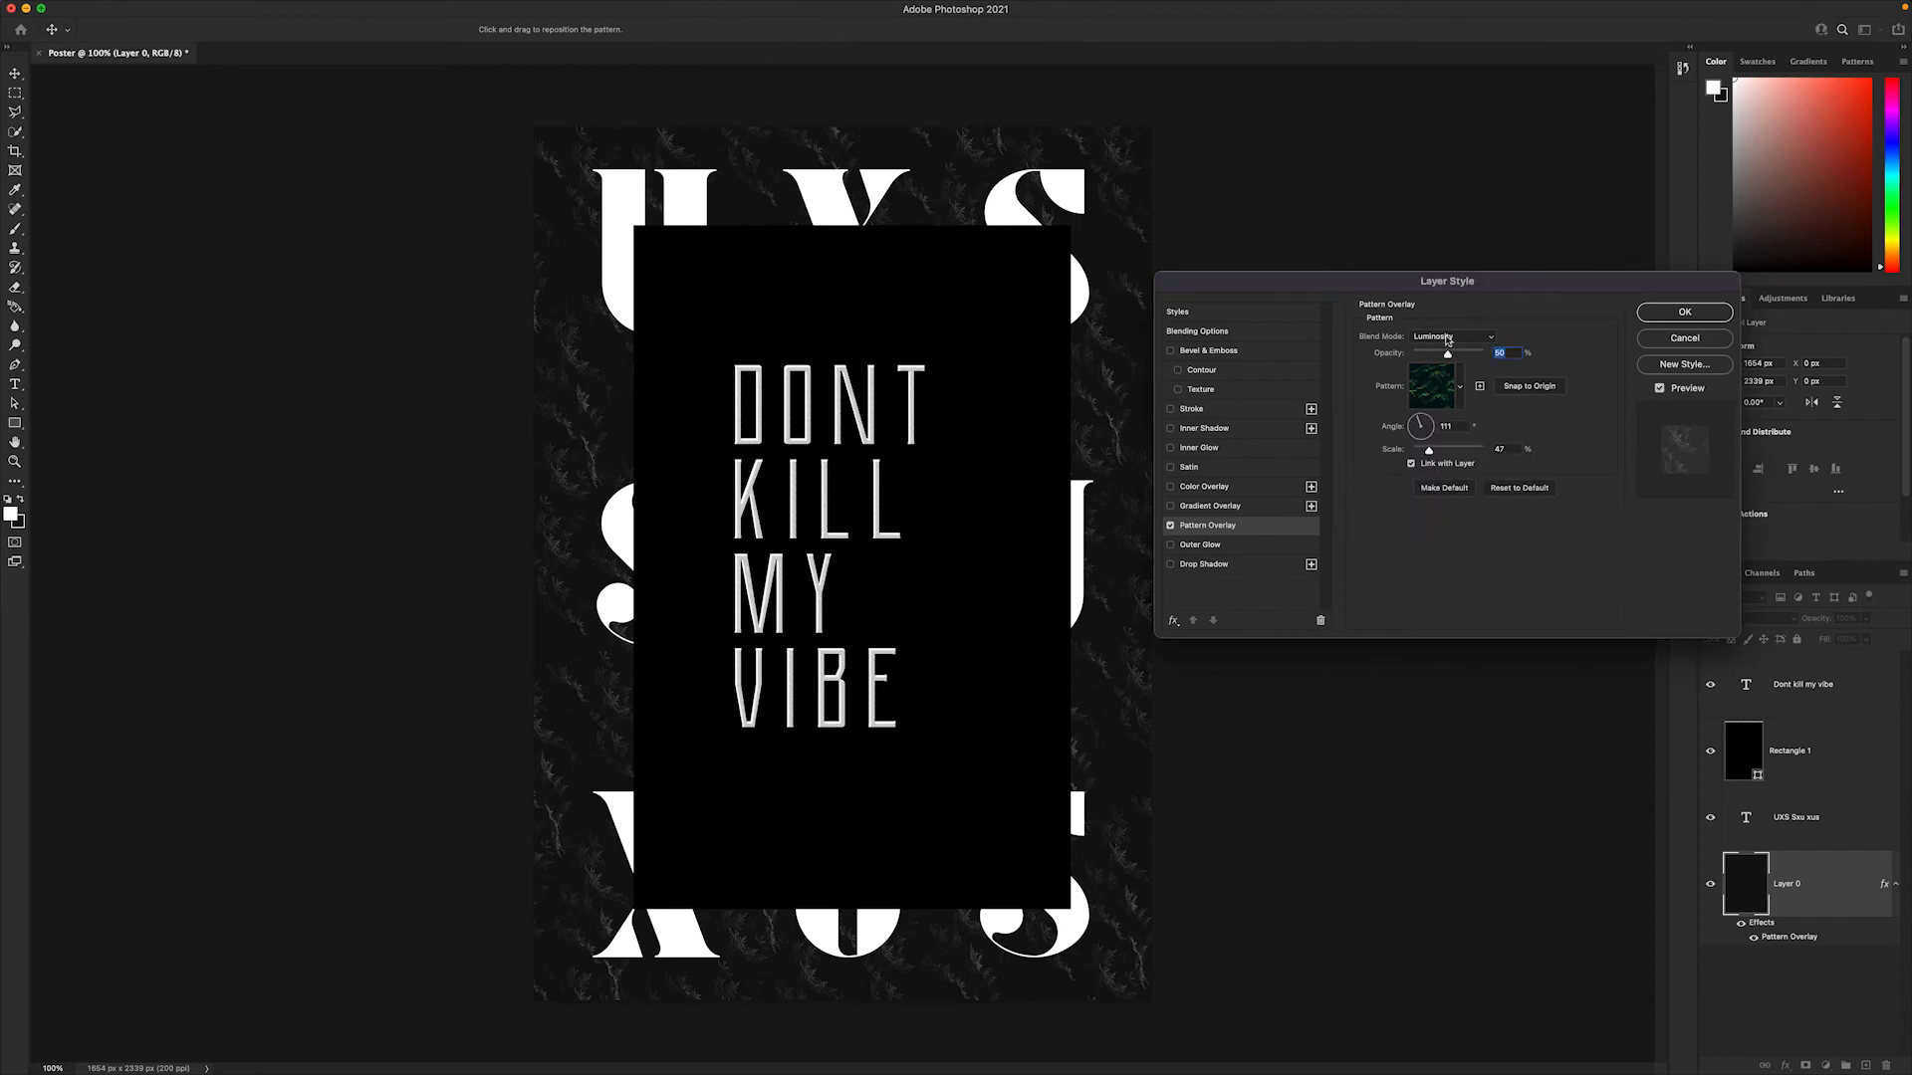
{"action": "left_click", "coordinate": [1684, 313]}
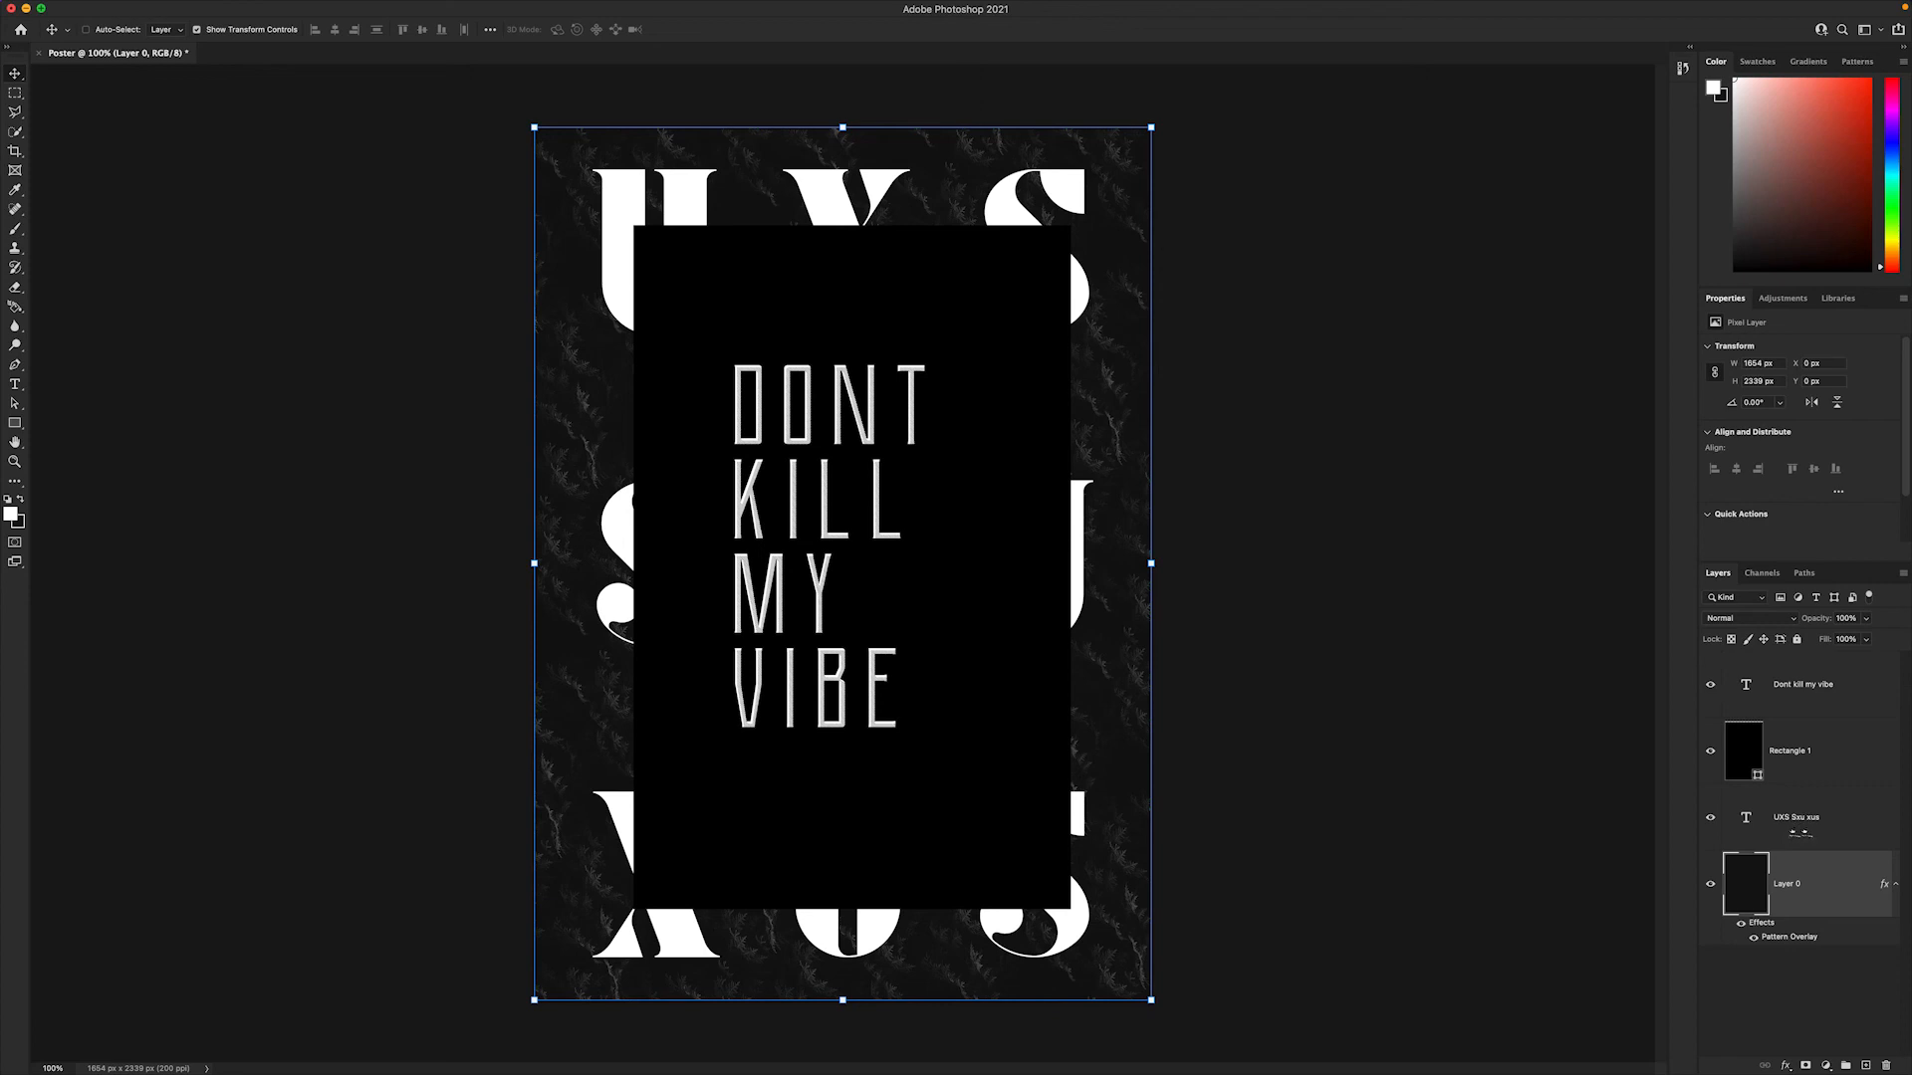
- Recolour the large UXS letters behind the black rectangle to the salmon tone e59c83
{"action": "left_click", "coordinate": [1792, 817]}
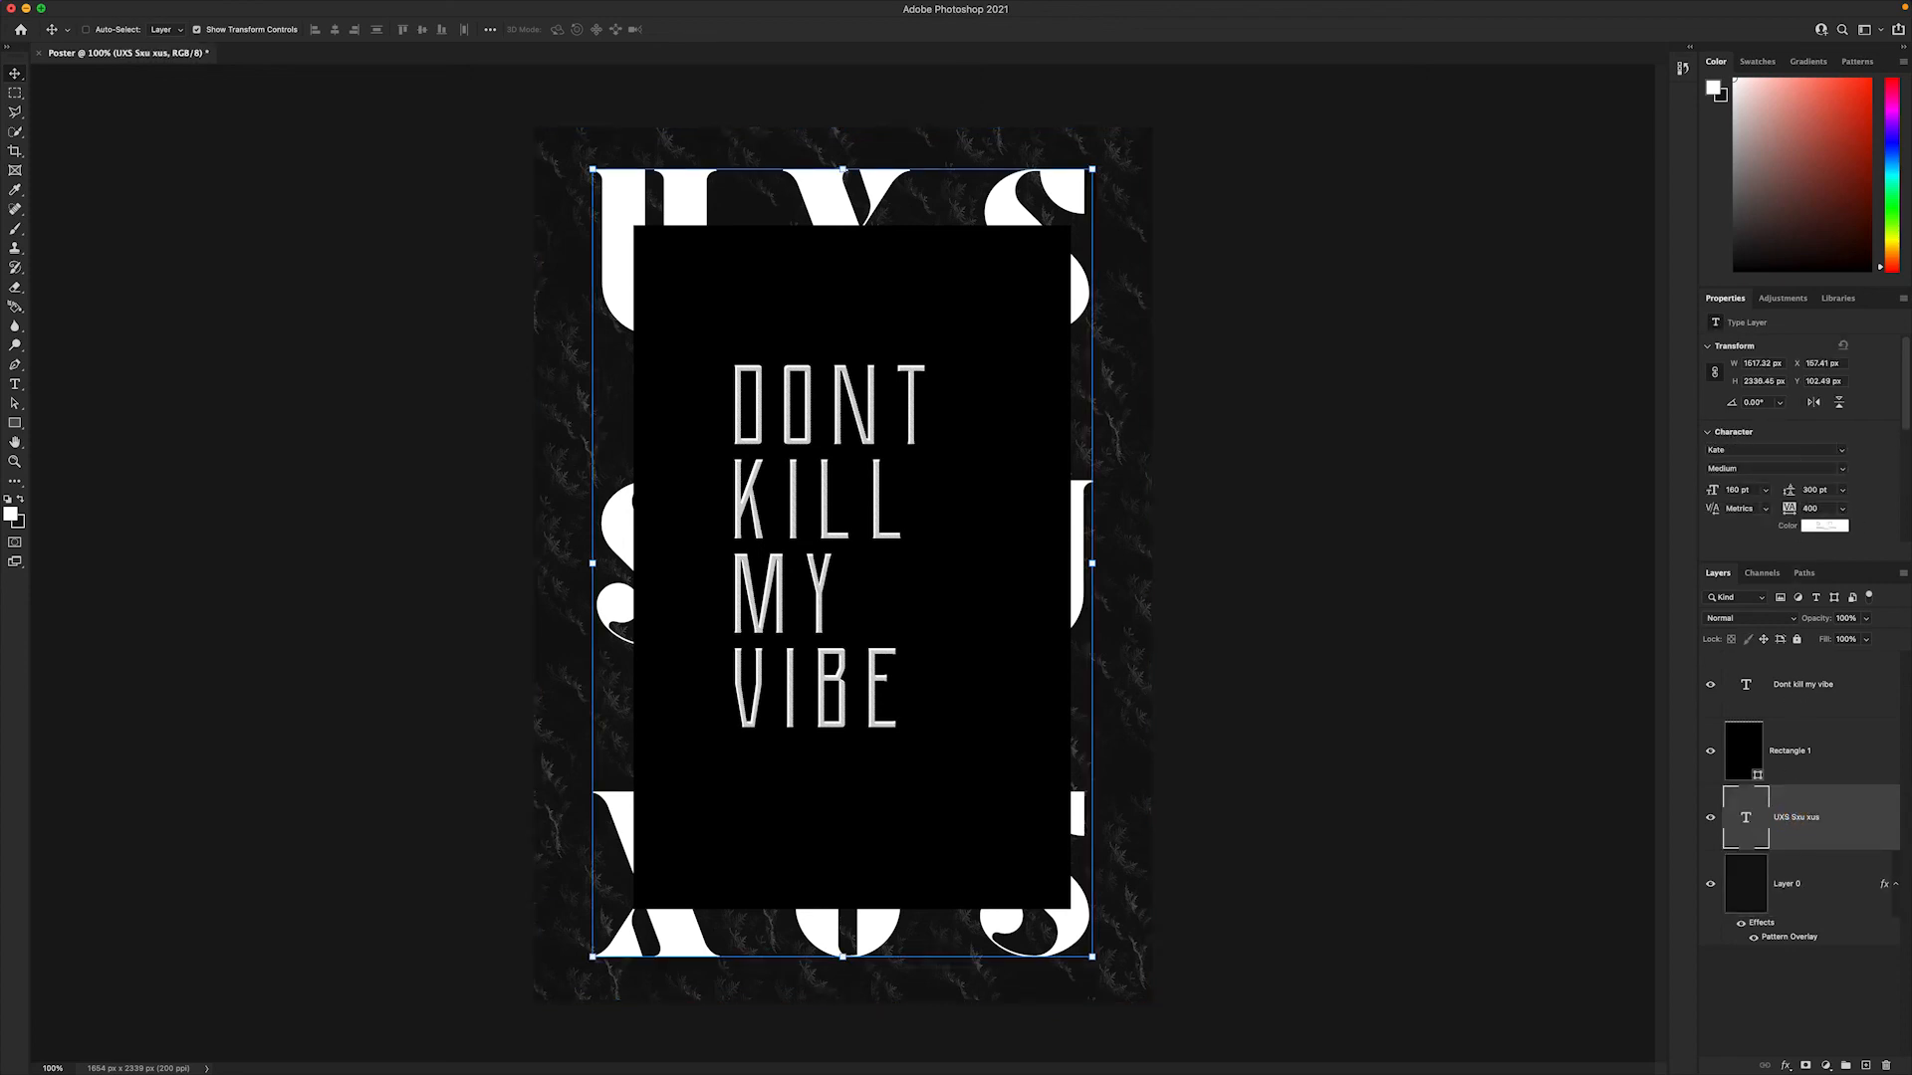
{"action": "left_click", "coordinate": [1824, 525]}
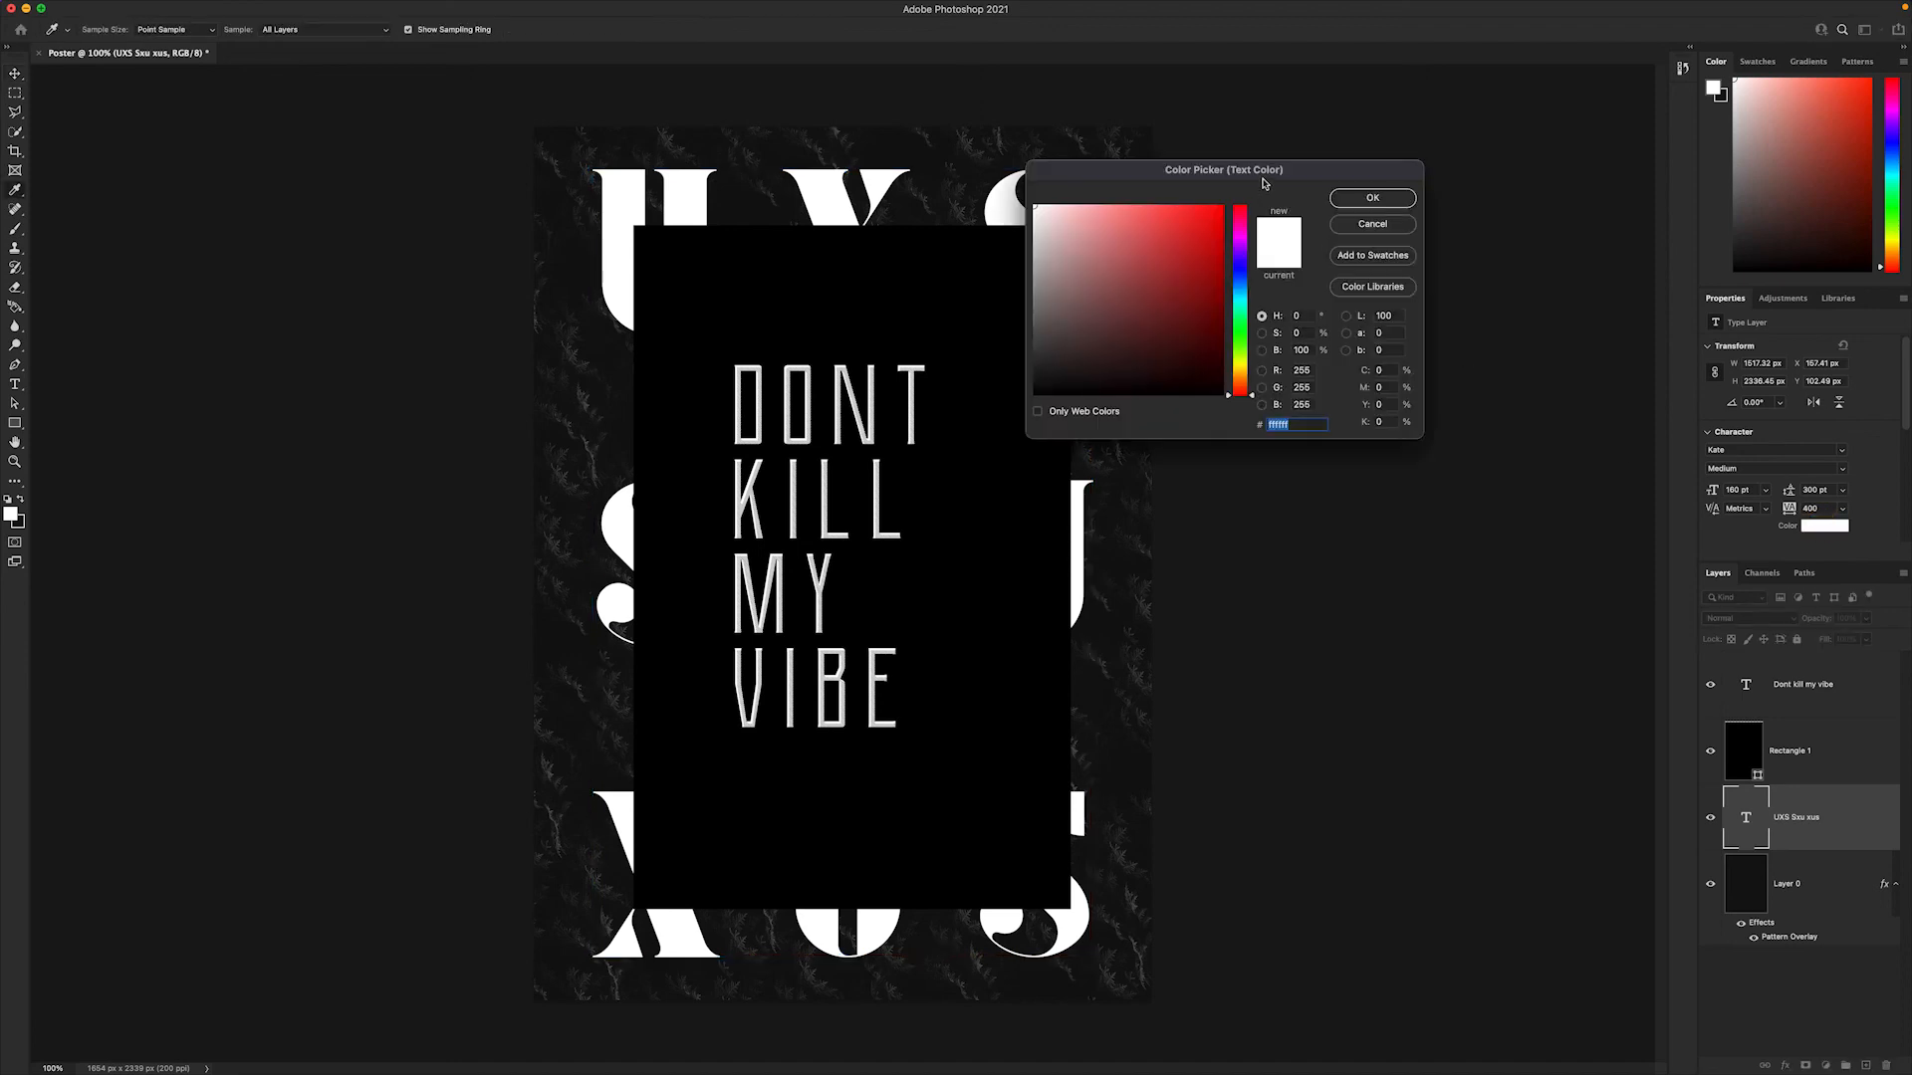
{"action": "left_click_drag", "start_coordinate": [1239, 180], "coordinate": [1381, 187]}
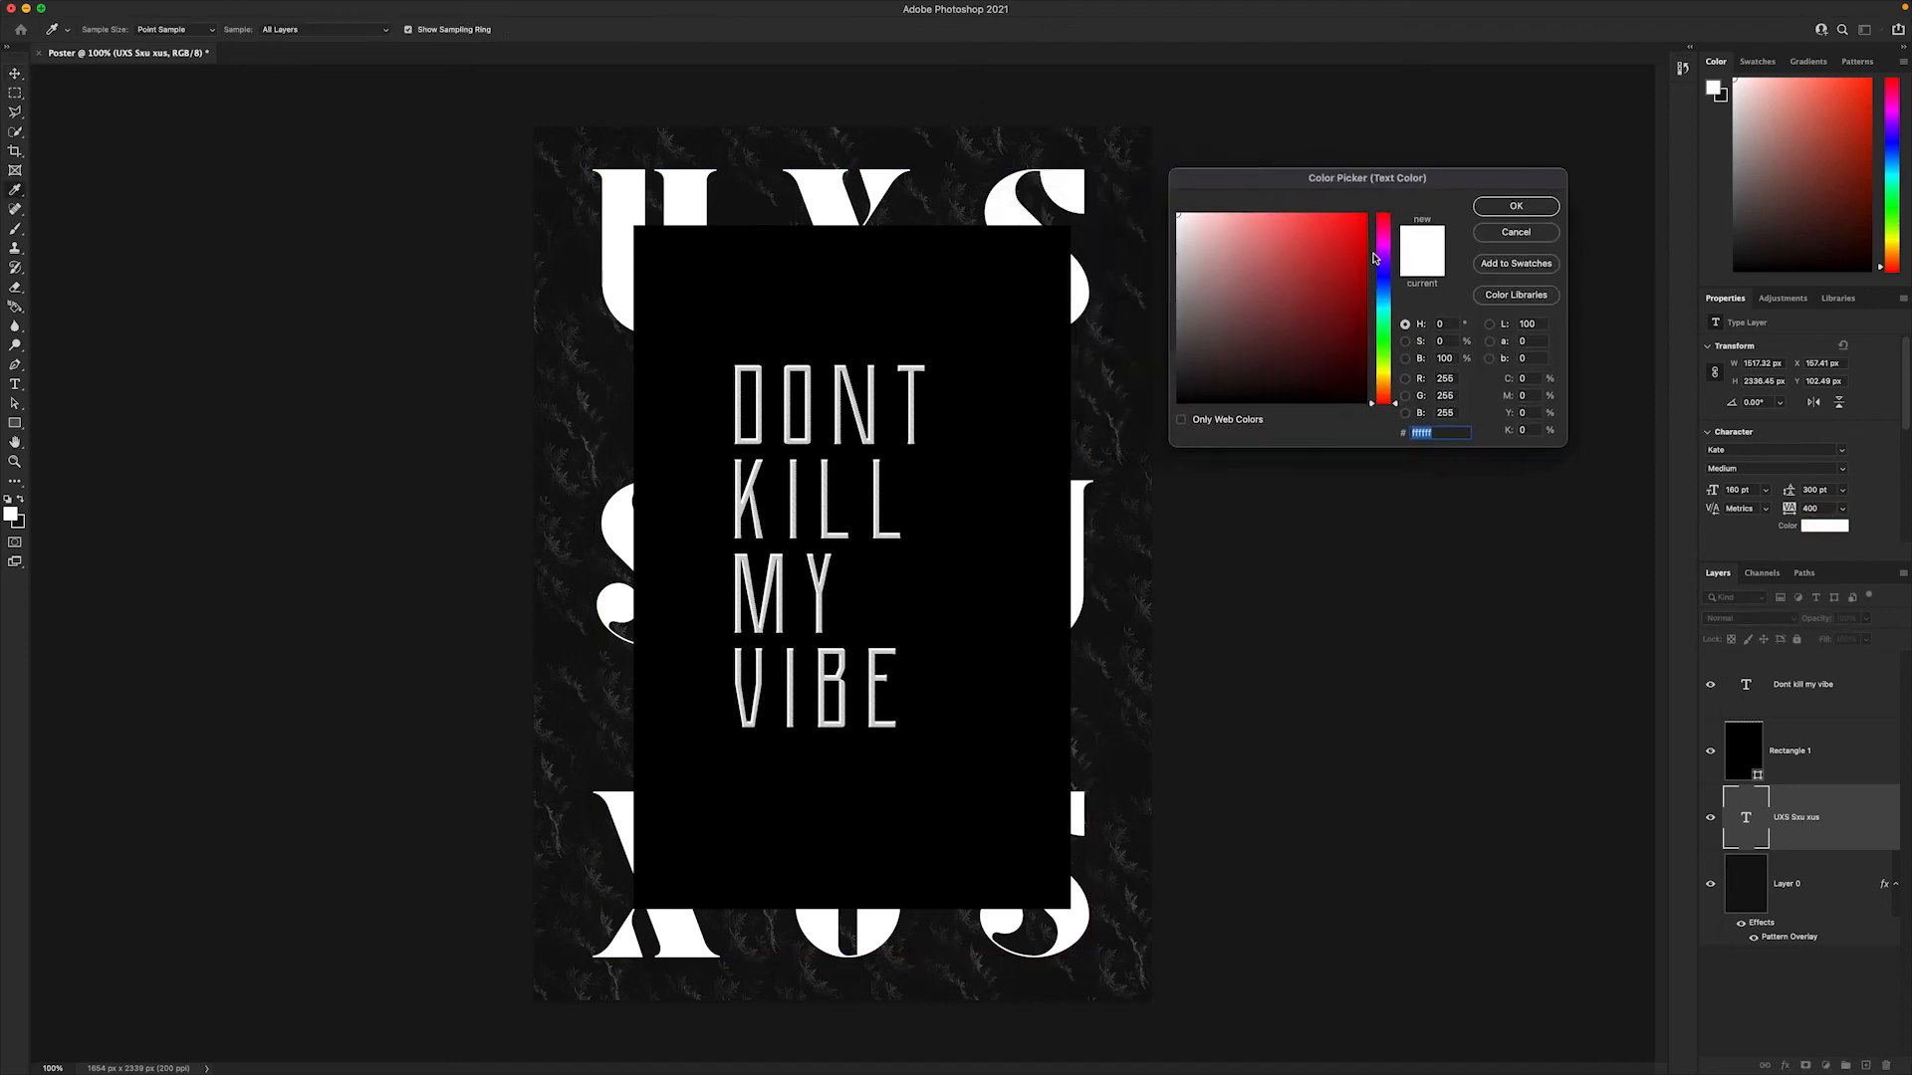
{"action": "left_click", "coordinate": [1255, 245]}
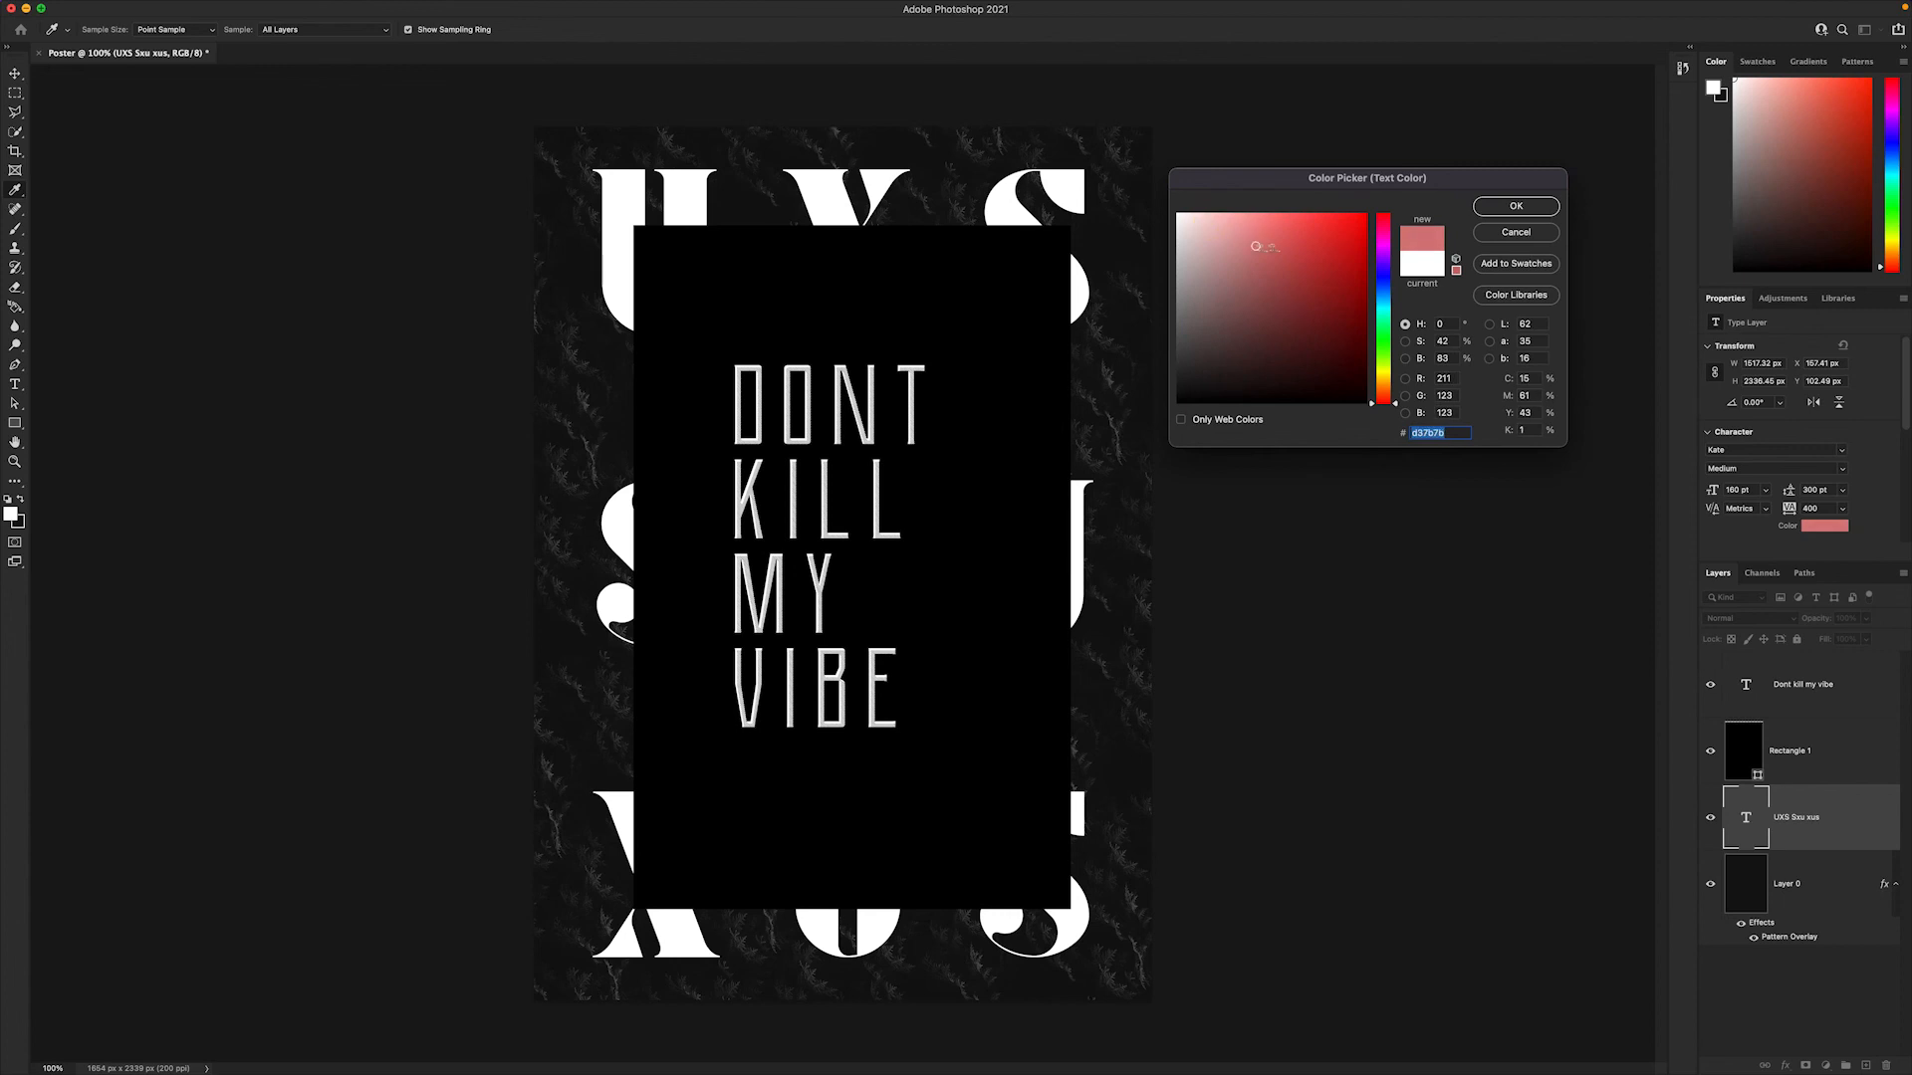
{"action": "left_click_drag", "start_coordinate": [1253, 243], "coordinate": [1258, 232]}
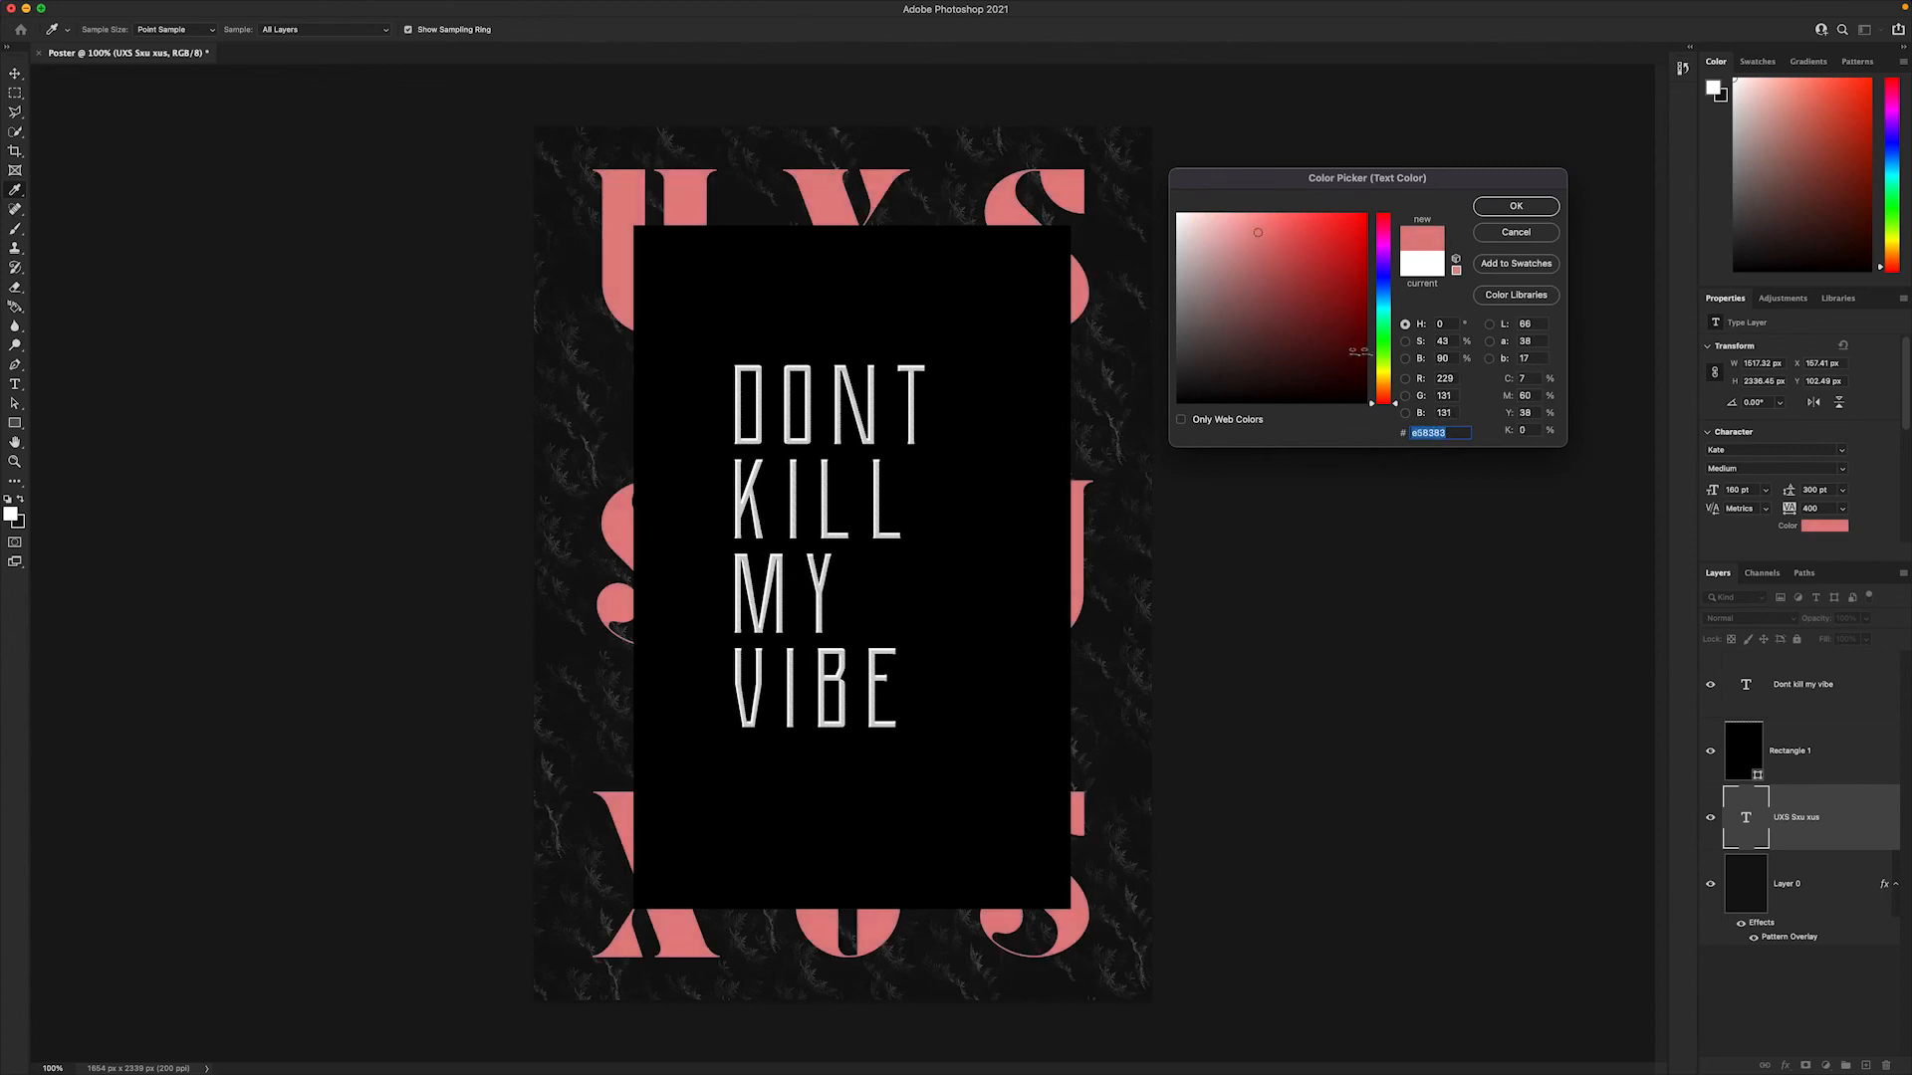
{"action": "left_click_drag", "start_coordinate": [1387, 403], "coordinate": [1387, 398]}
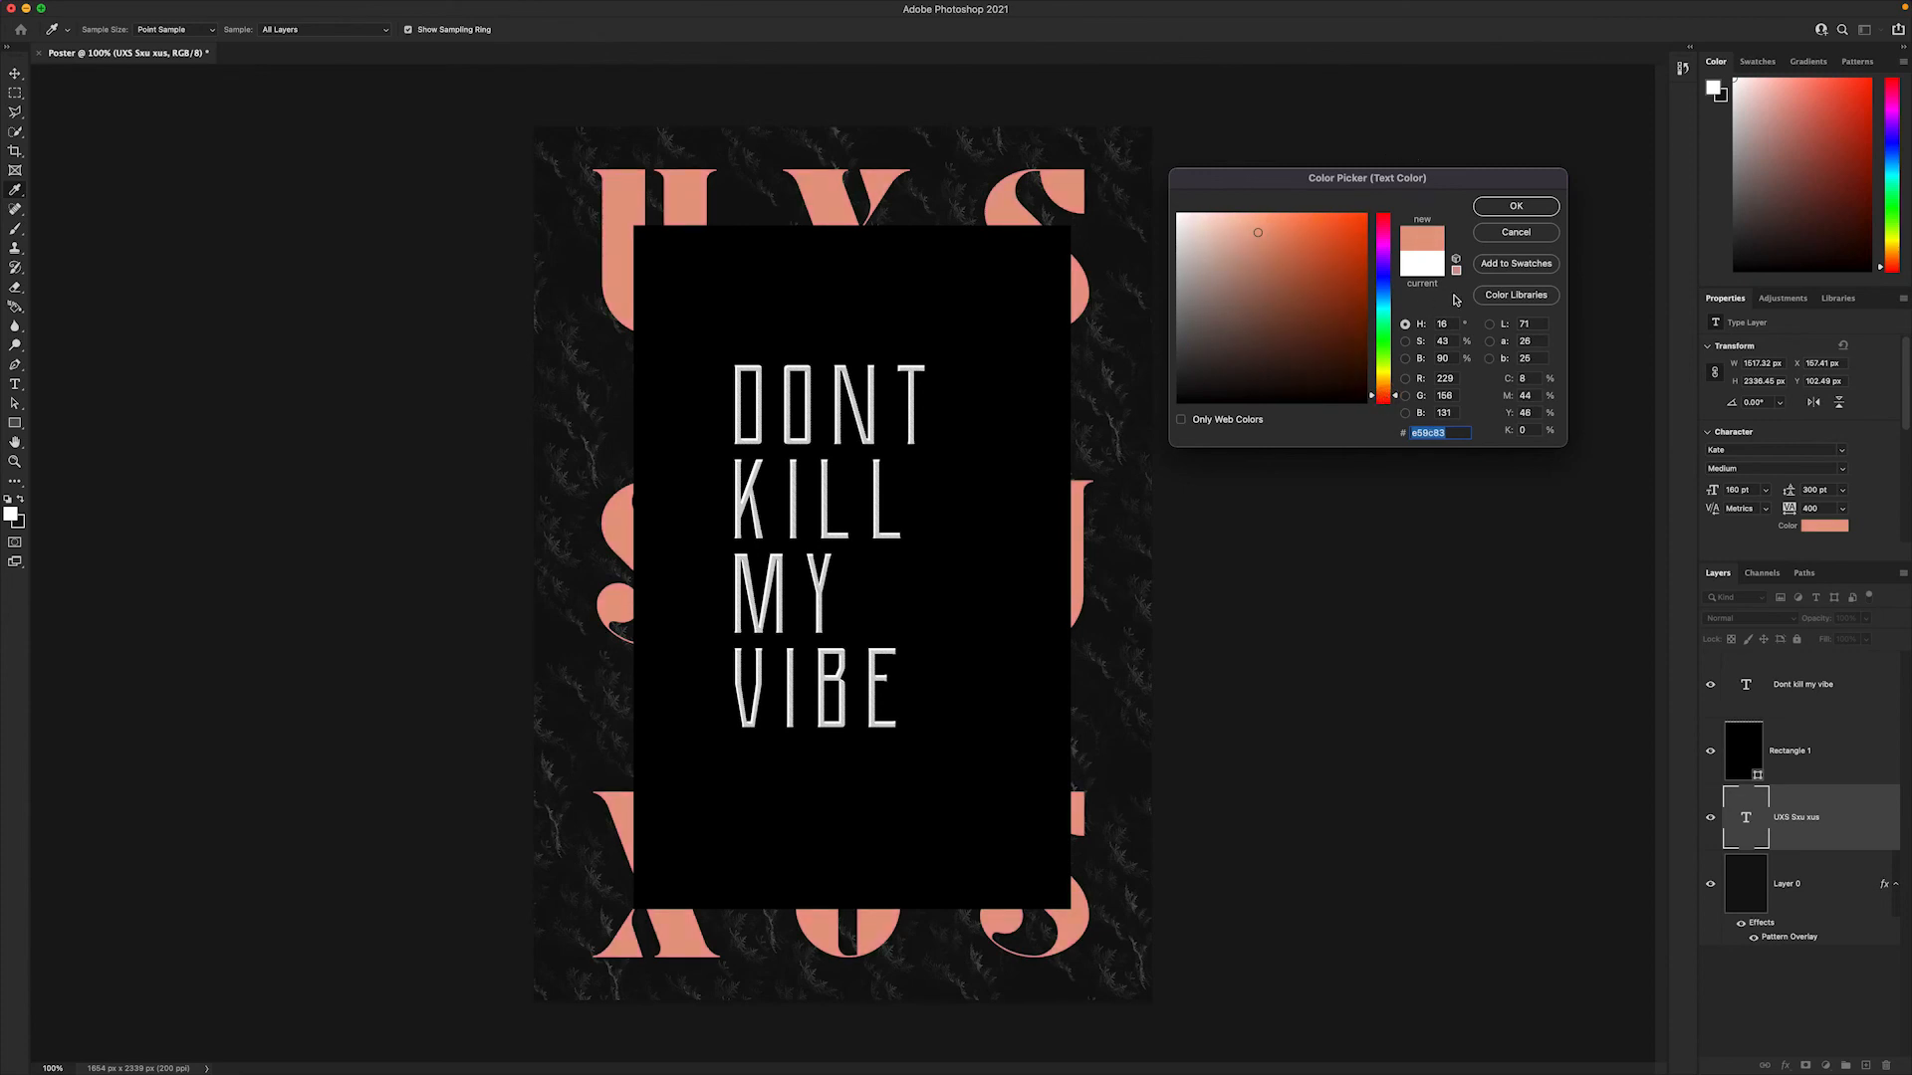
{"action": "left_click", "coordinate": [1504, 207]}
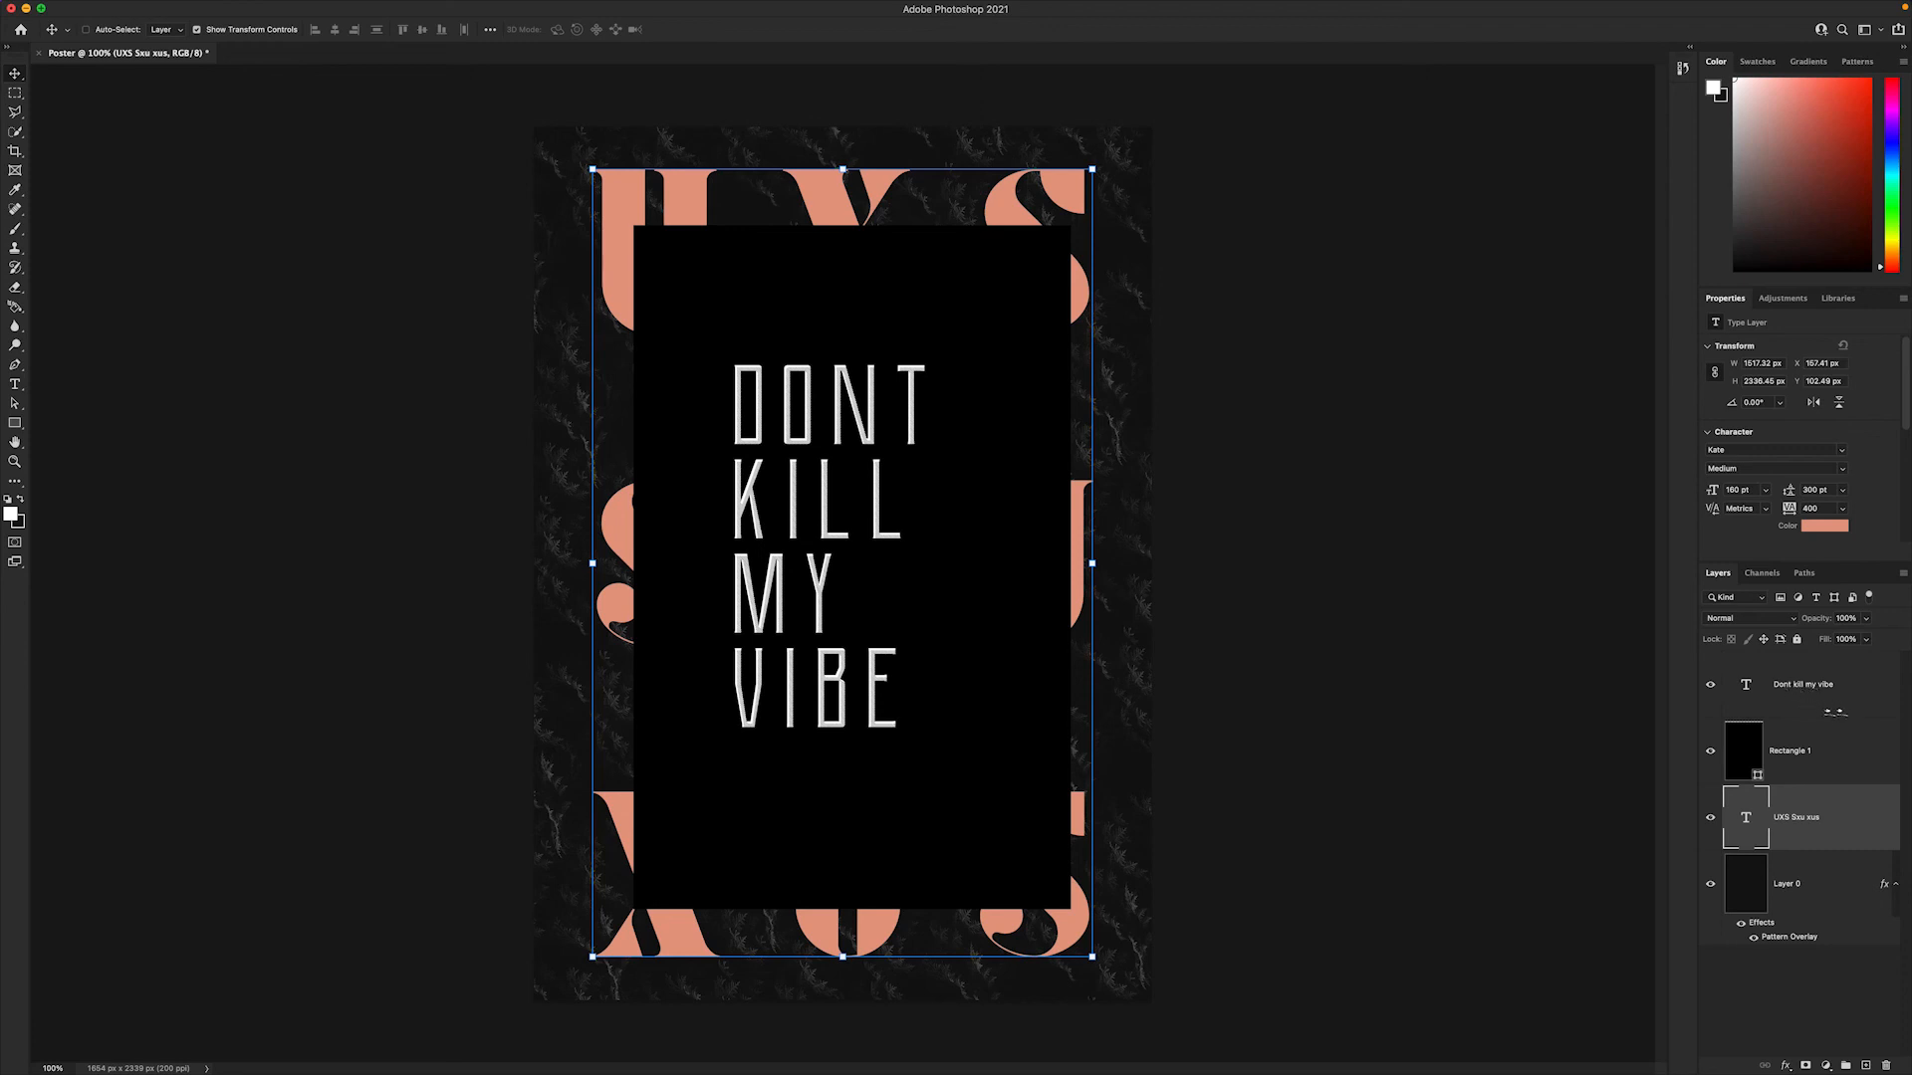
- Recolour the DONT KILL MY VIBE text with the salmon e59c83 sampled from the large letters
{"action": "left_click", "coordinate": [1812, 685]}
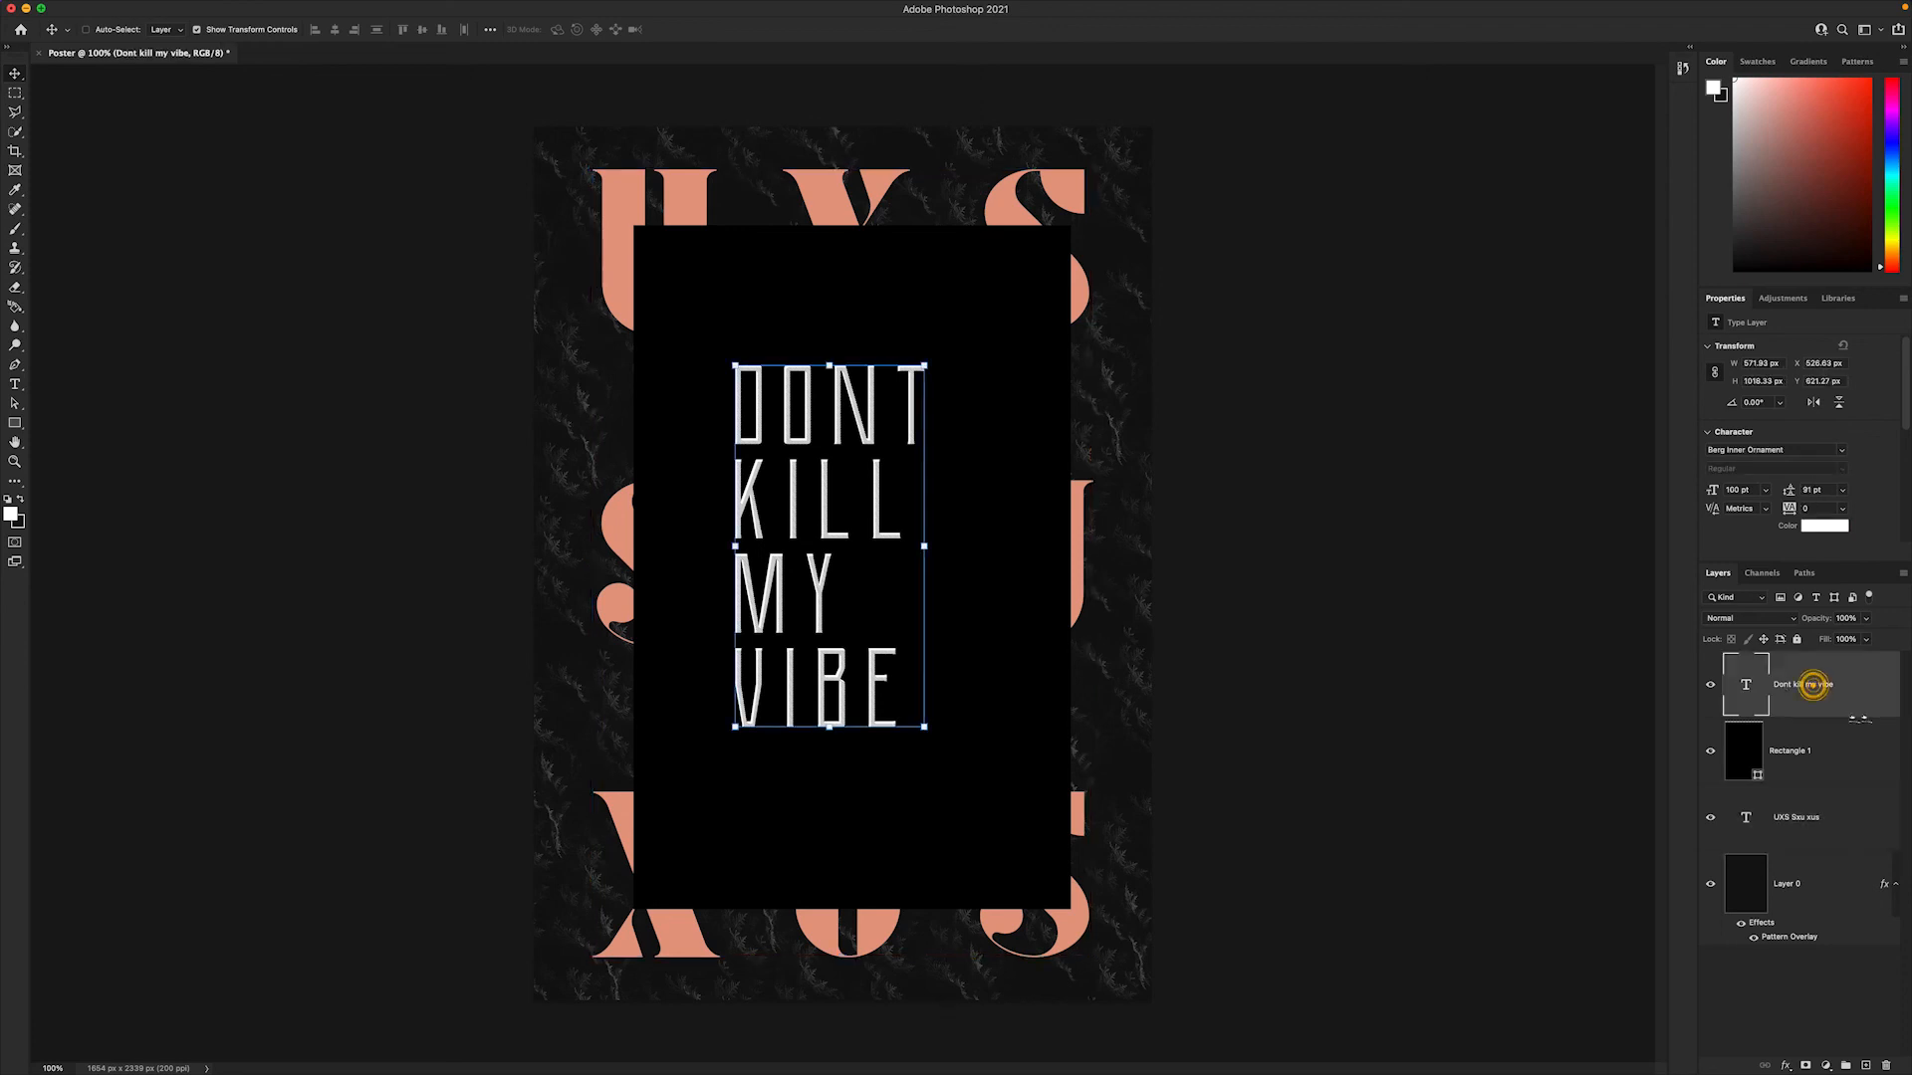
{"action": "left_click", "coordinate": [1824, 526]}
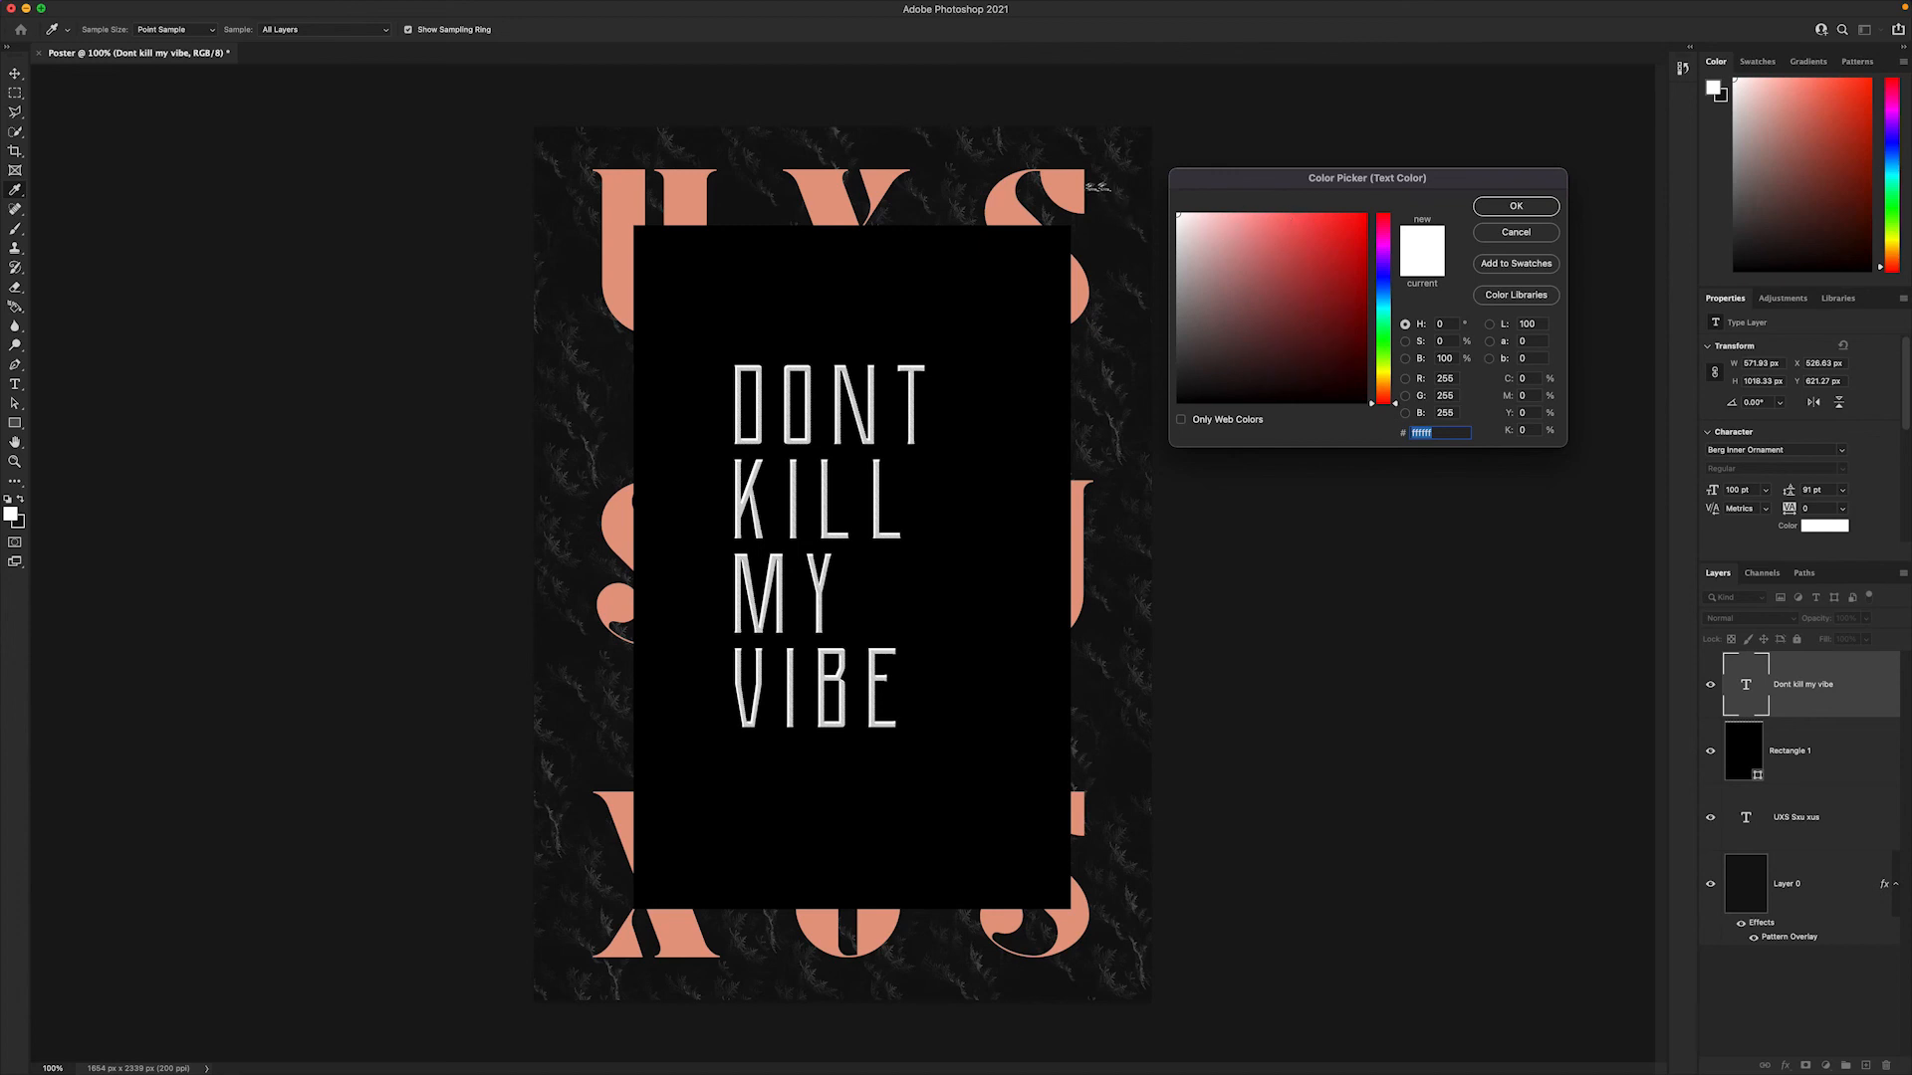
{"action": "left_click", "coordinate": [1071, 182]}
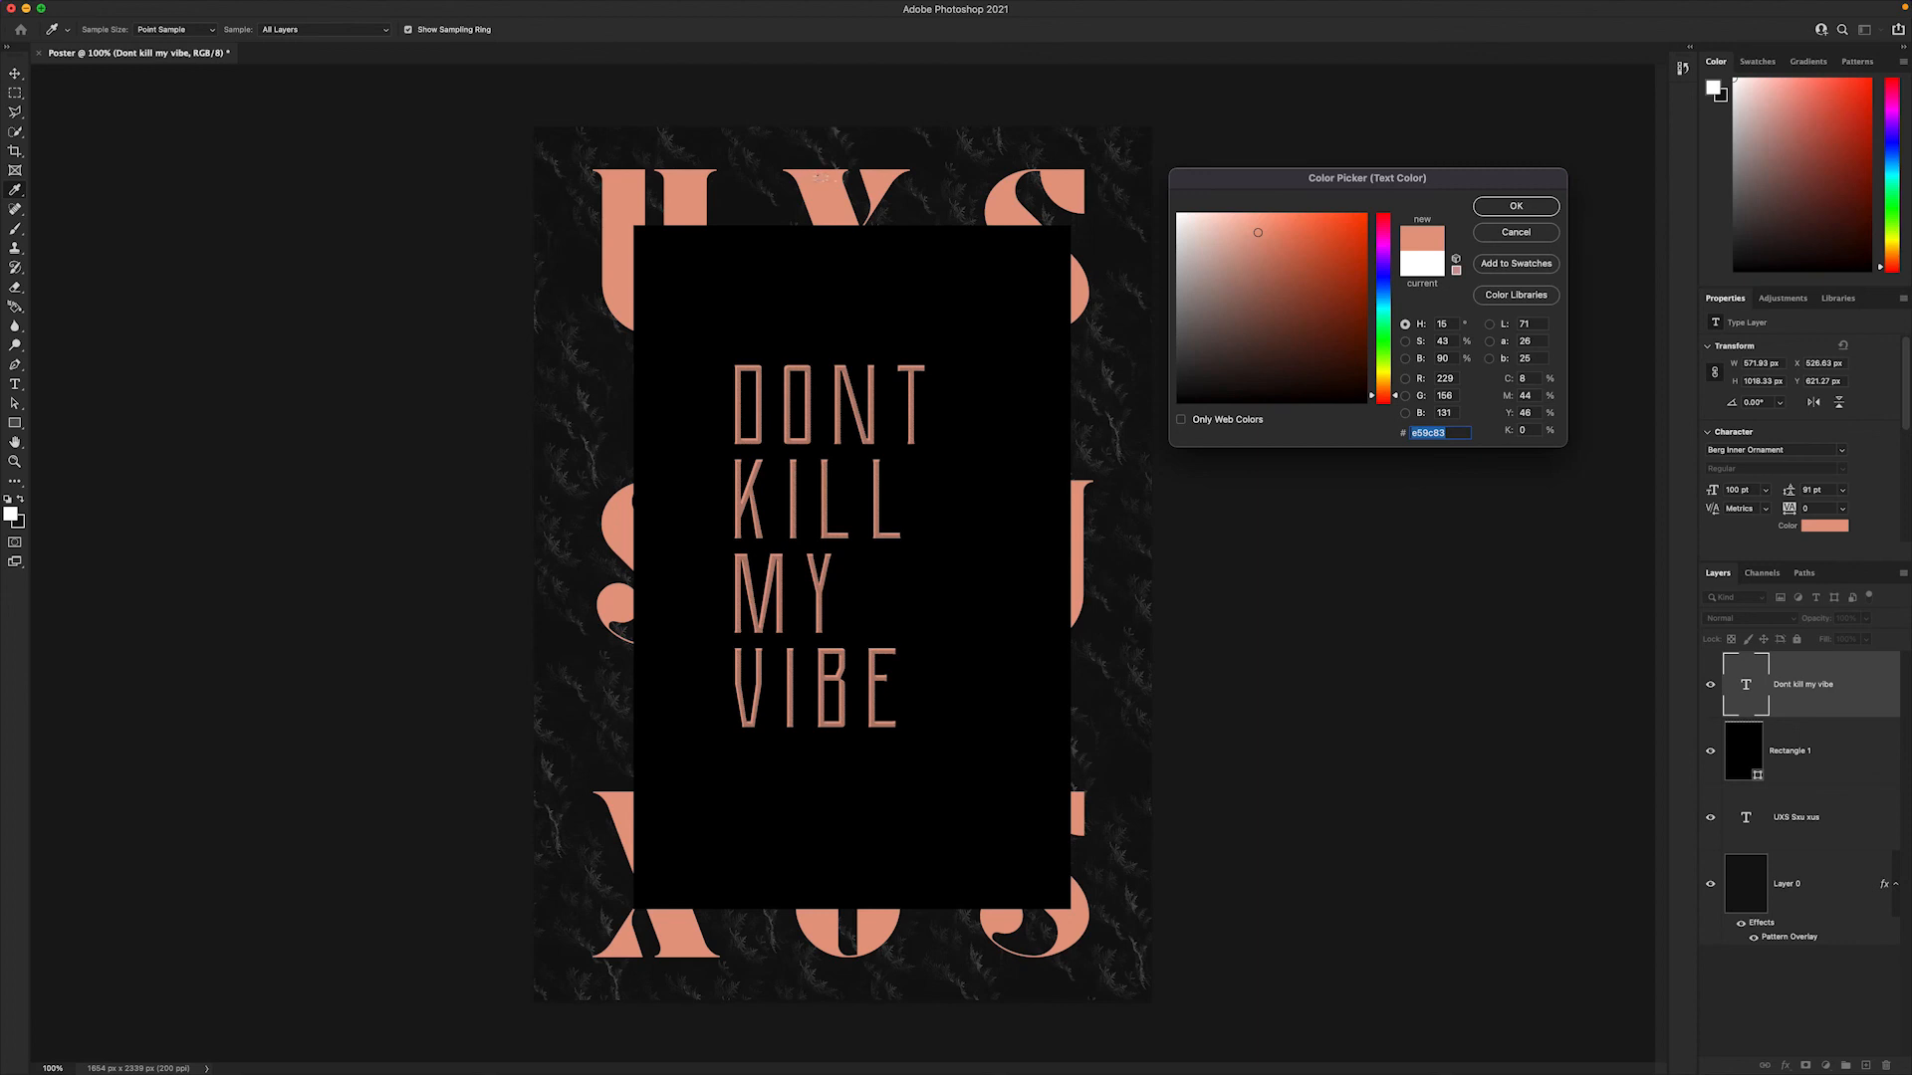
{"action": "left_click", "coordinate": [1515, 206]}
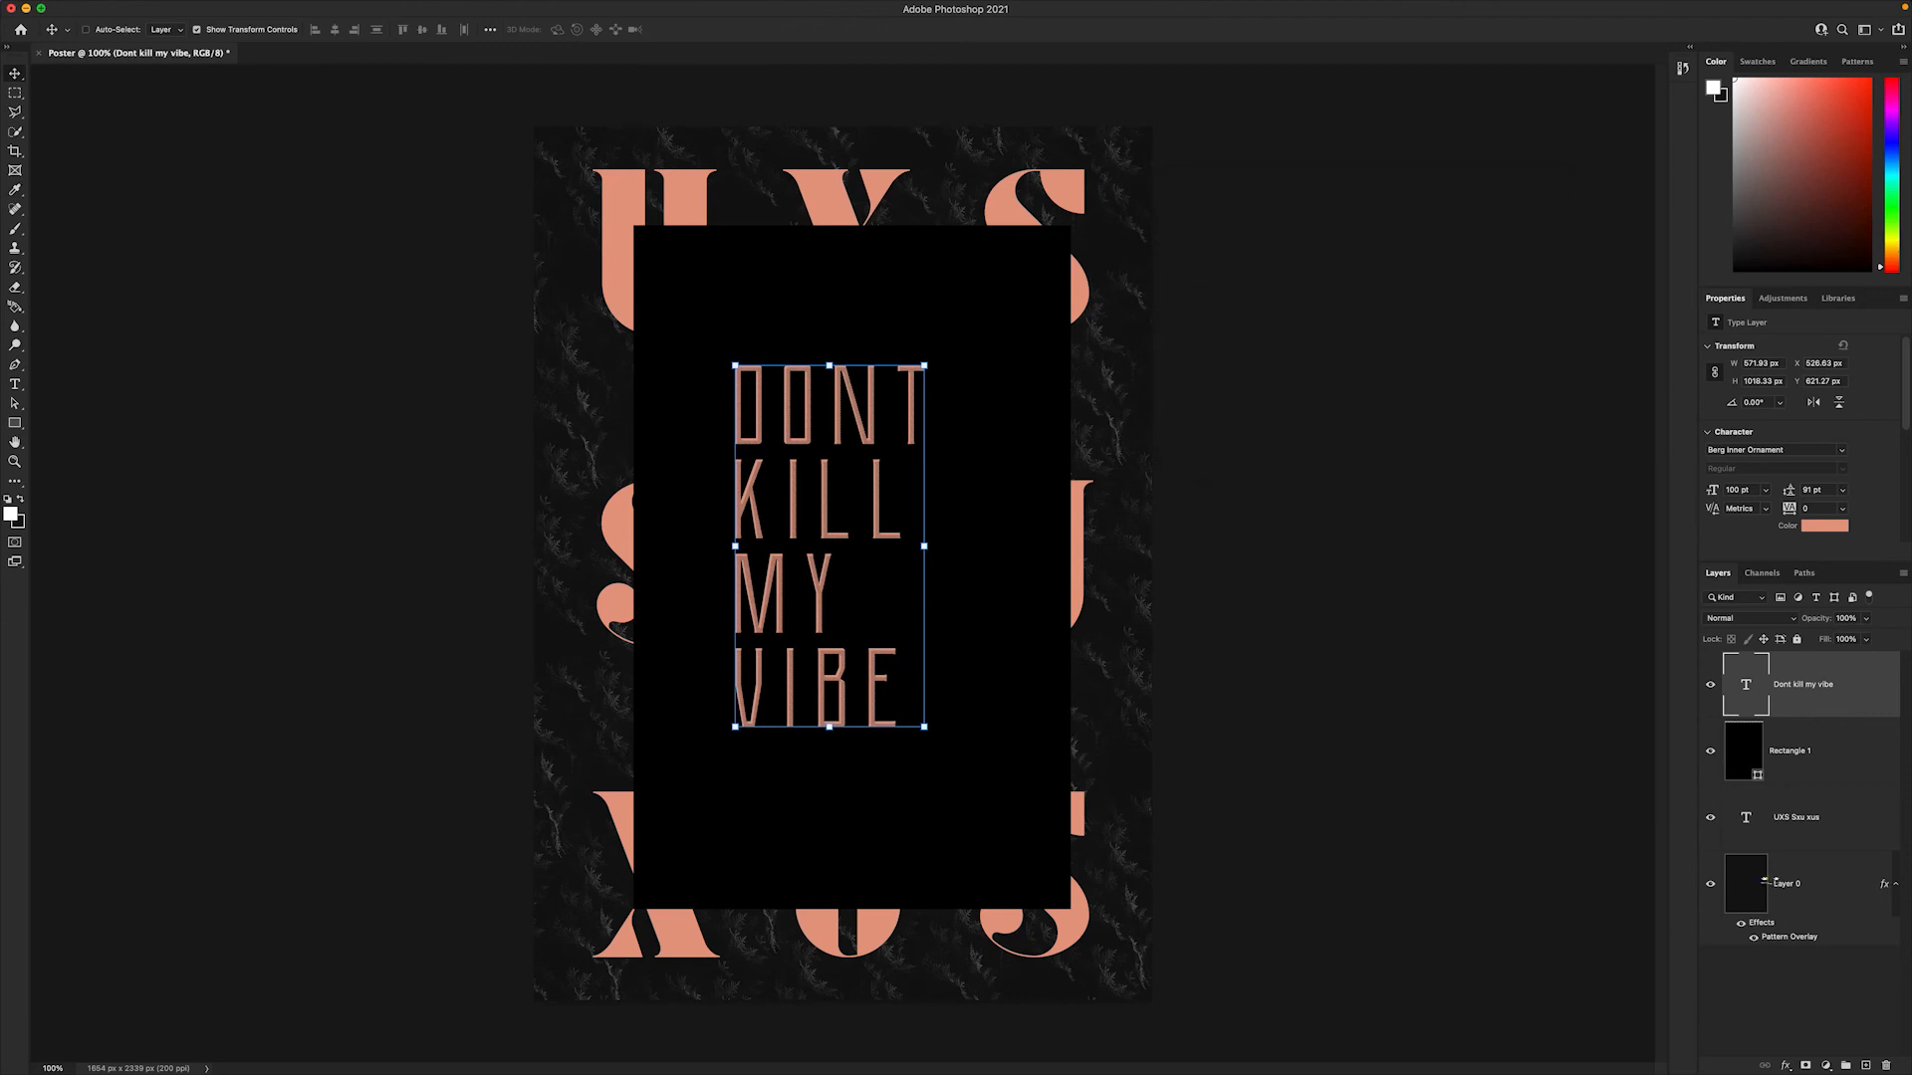
- Select the patterned background layer, Layer 0
{"action": "left_click", "coordinate": [1764, 881]}
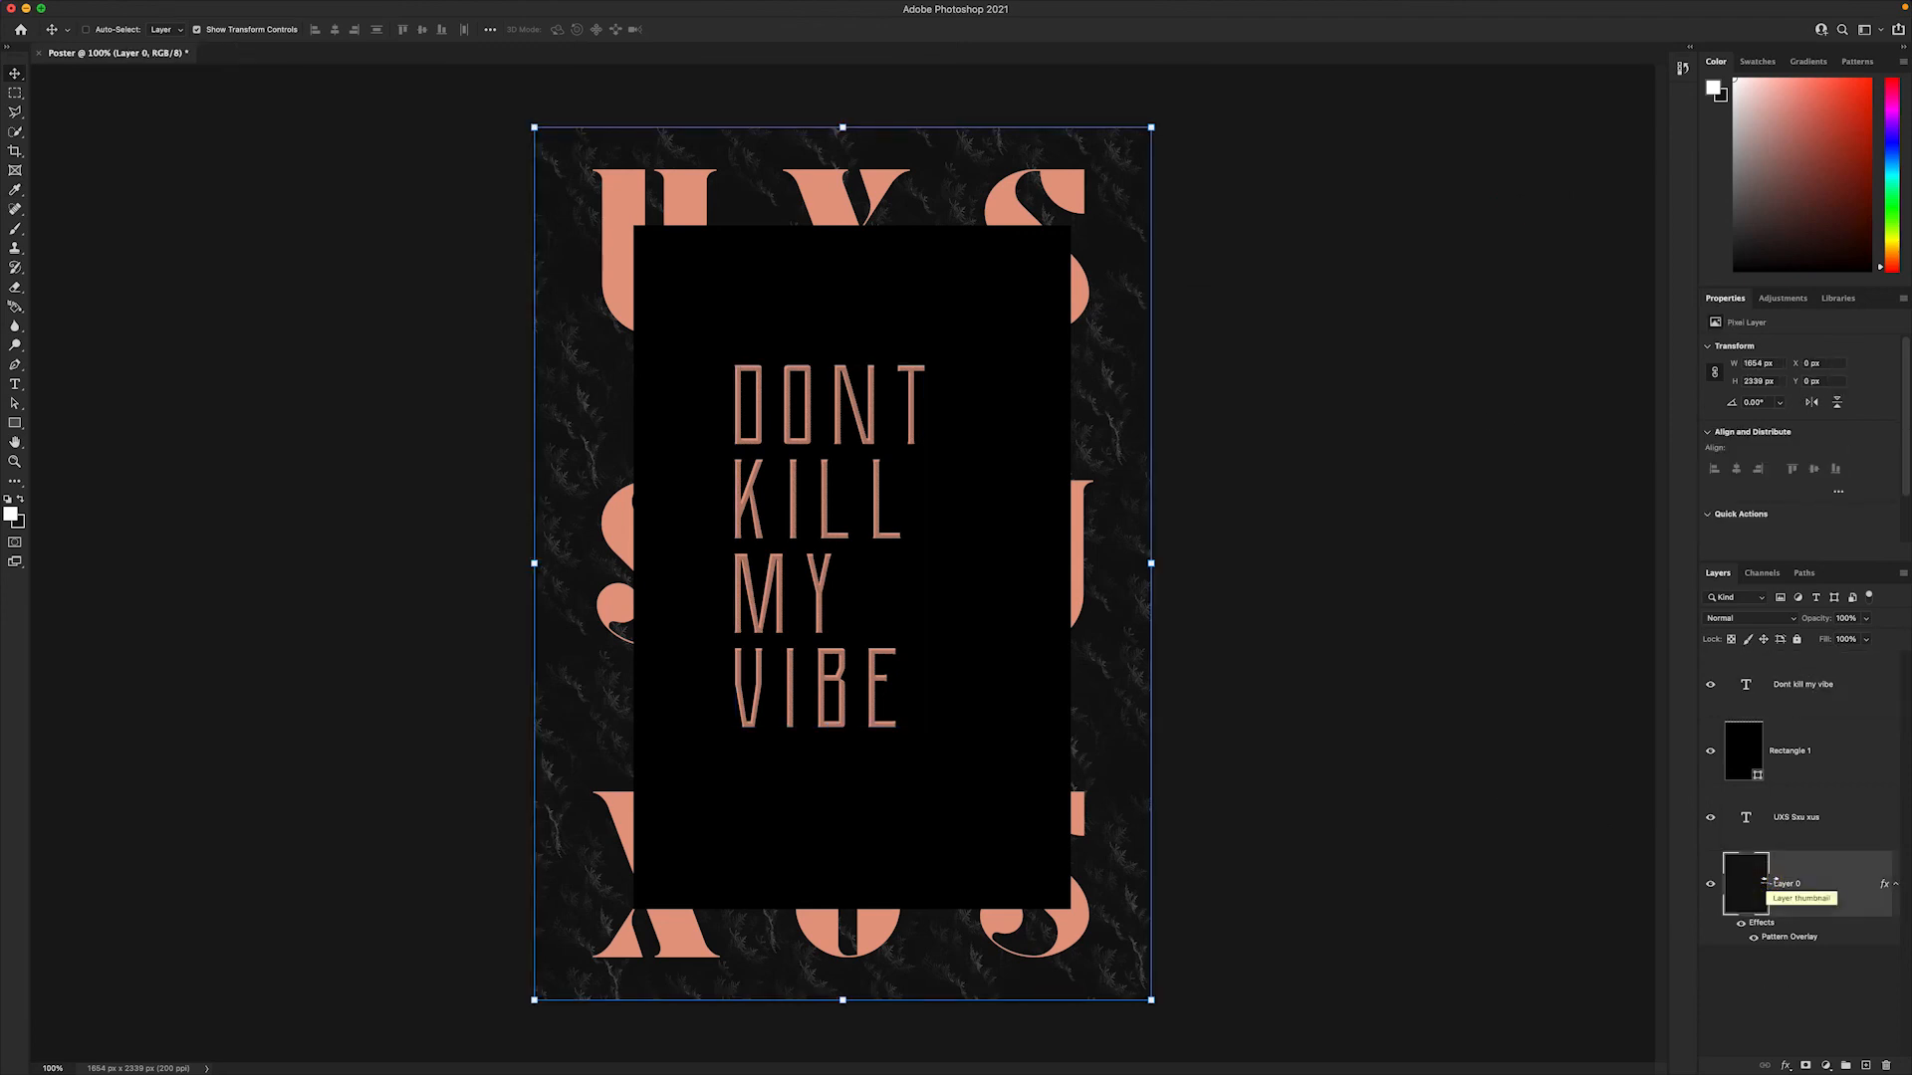